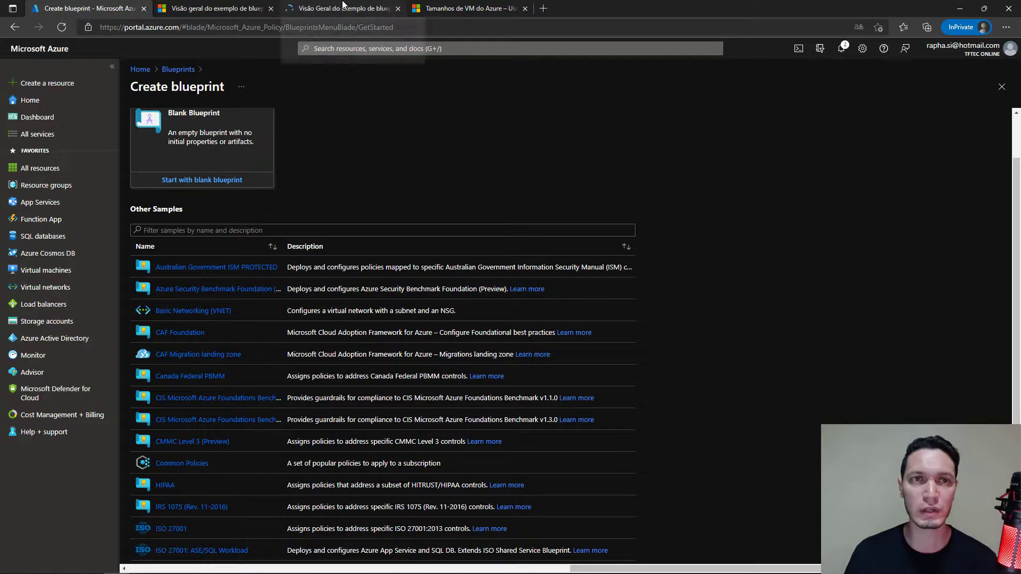
# - Skim the CAF migration landing zone article, then go back to the blueprint samples list
pyautogui.click(343, 7)
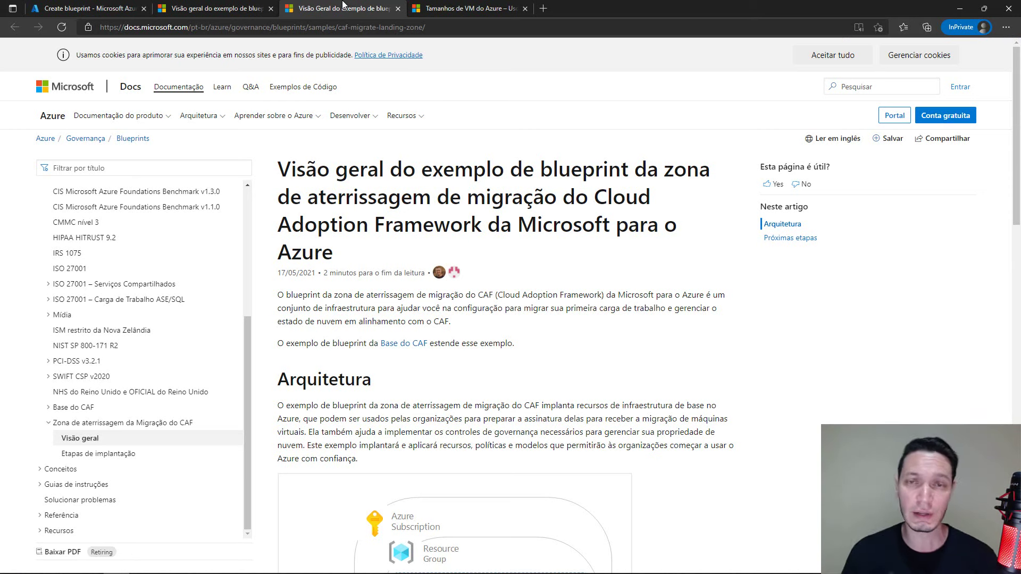
pyautogui.scroll(-6, 425, 149)
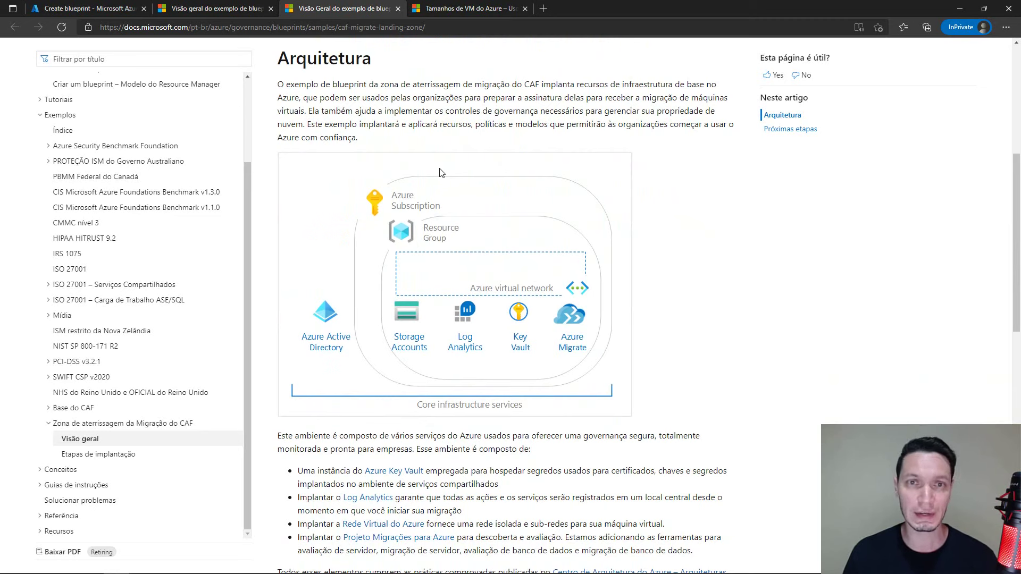
pyautogui.scroll(-3, 439, 172)
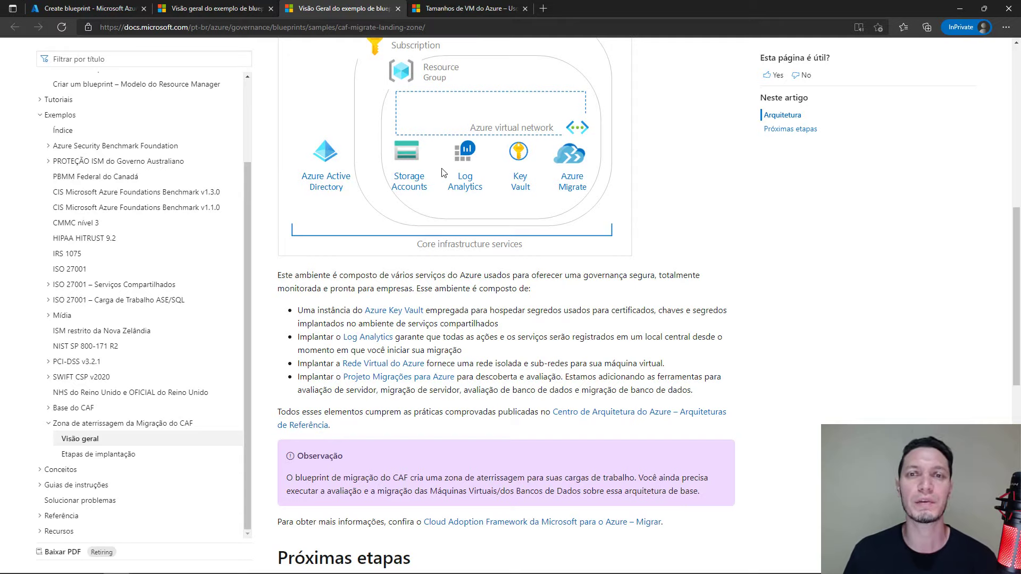
pyautogui.scroll(-5, 440, 172)
pyautogui.scroll(8, 441, 168)
pyautogui.scroll(6, 443, 168)
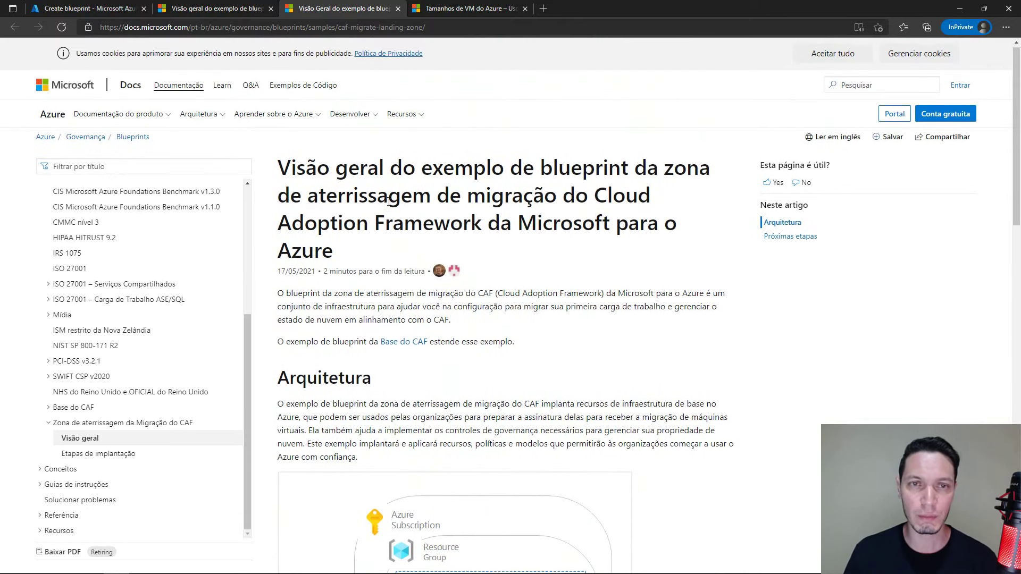
pyautogui.scroll(-7, 367, 274)
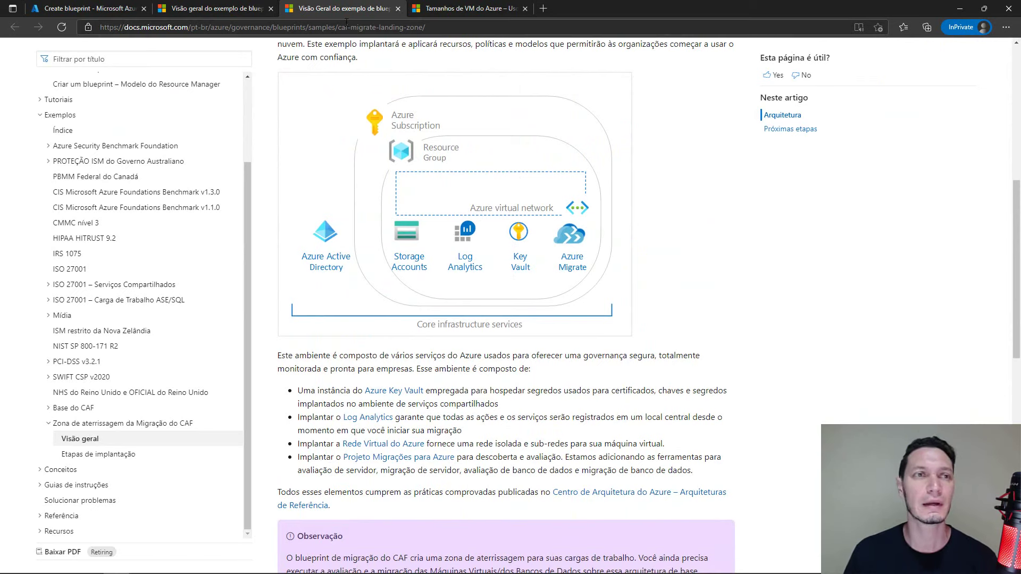
pyautogui.click(114, 9)
pyautogui.scroll(2, 376, 116)
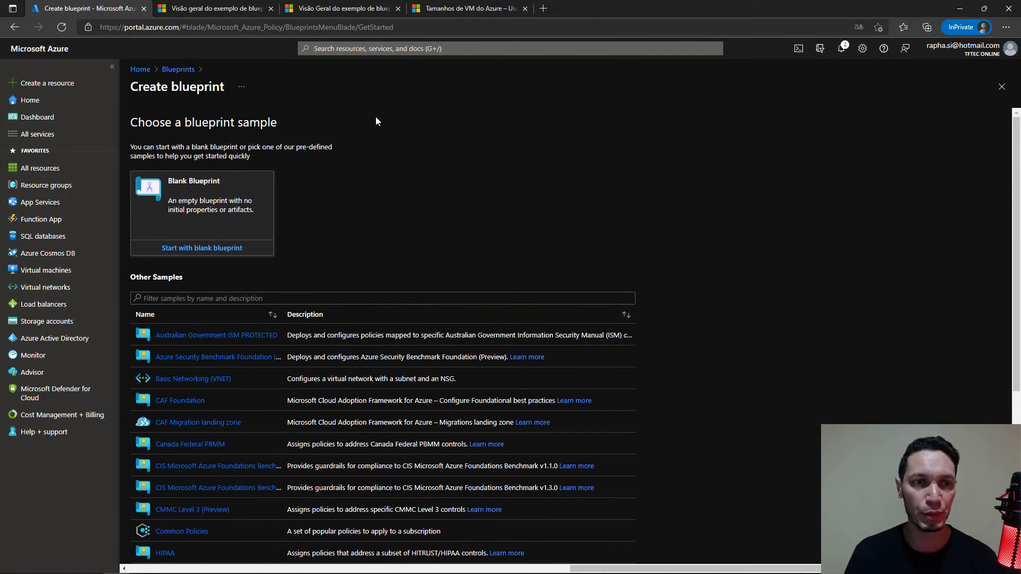
# - Start a blank blueprint named LiveBlueprint, described 'Criação de modelo básico de blueprint', and open the definition location choices
pyautogui.click(194, 248)
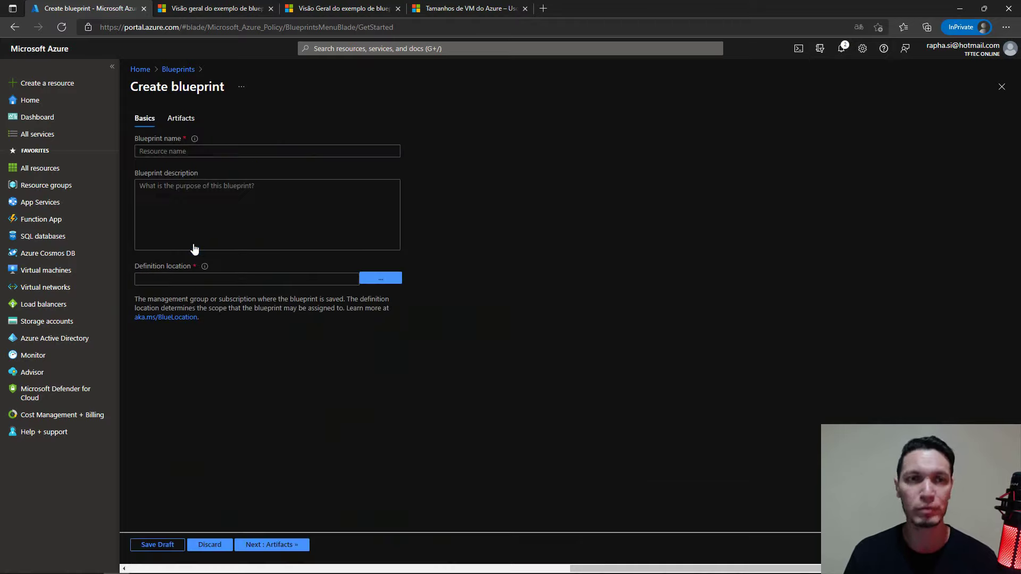
pyautogui.click(218, 152)
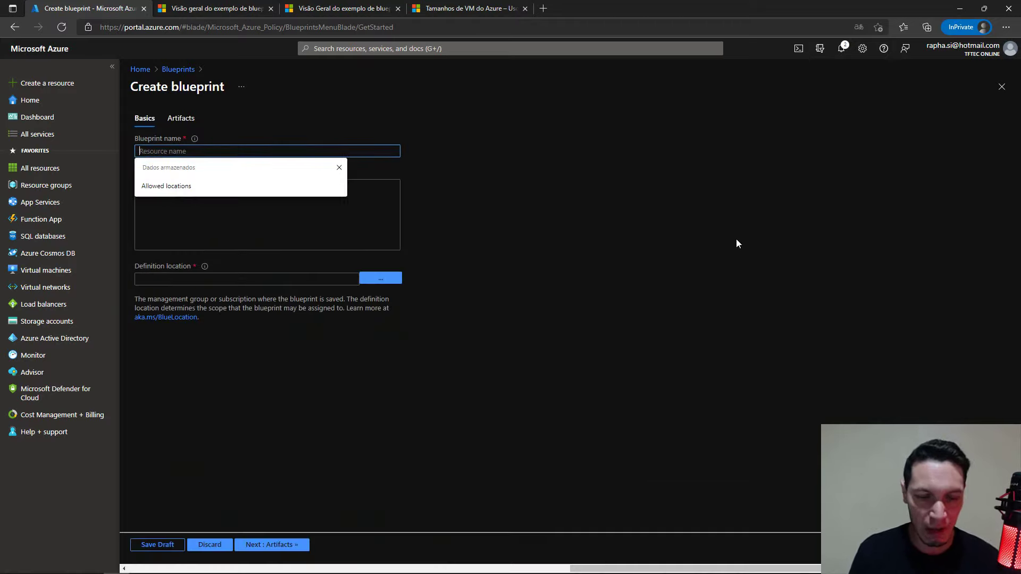
pyautogui.write('Live Bl')
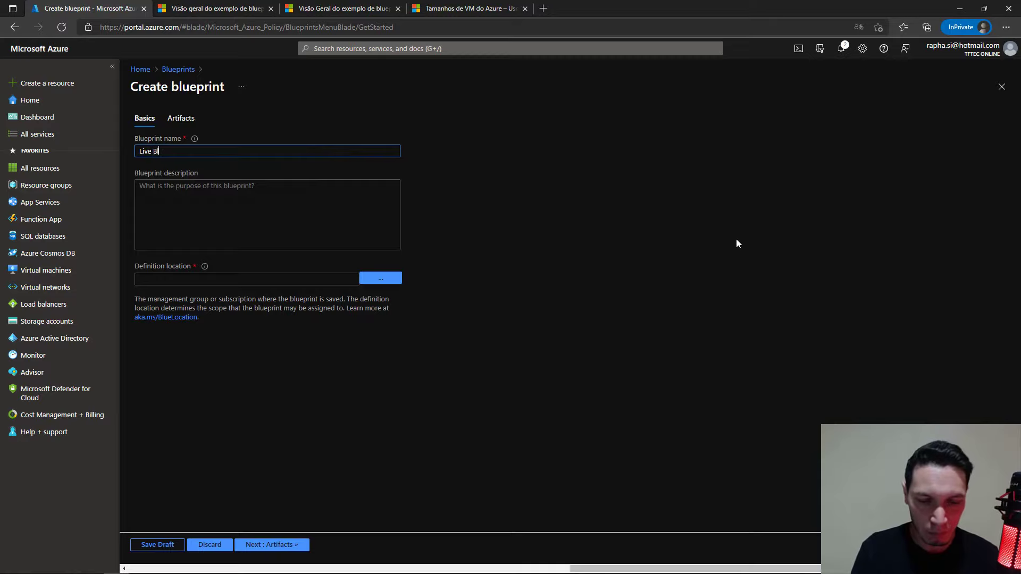
pyautogui.write('ueprint')
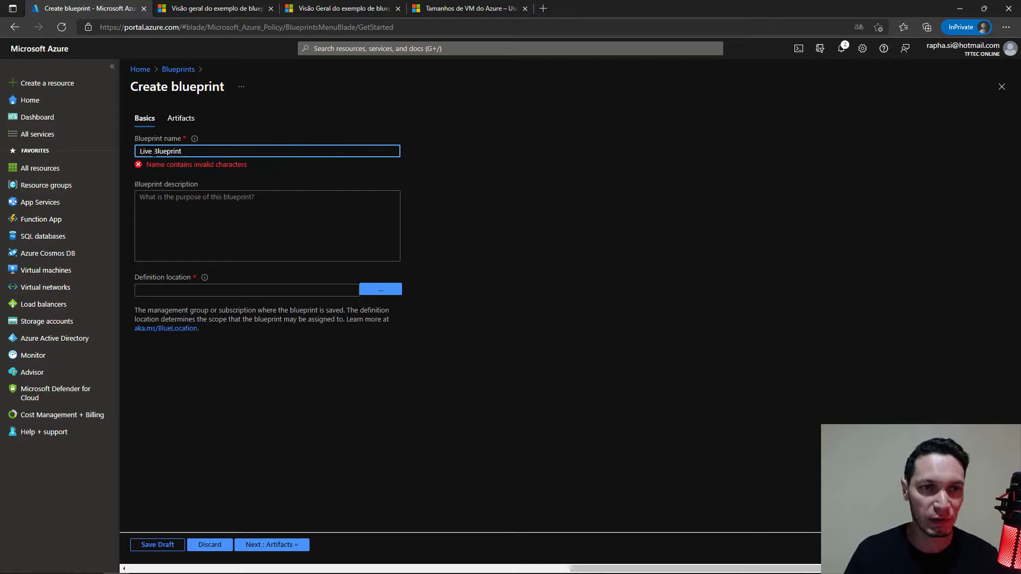
pyautogui.press('Delete')
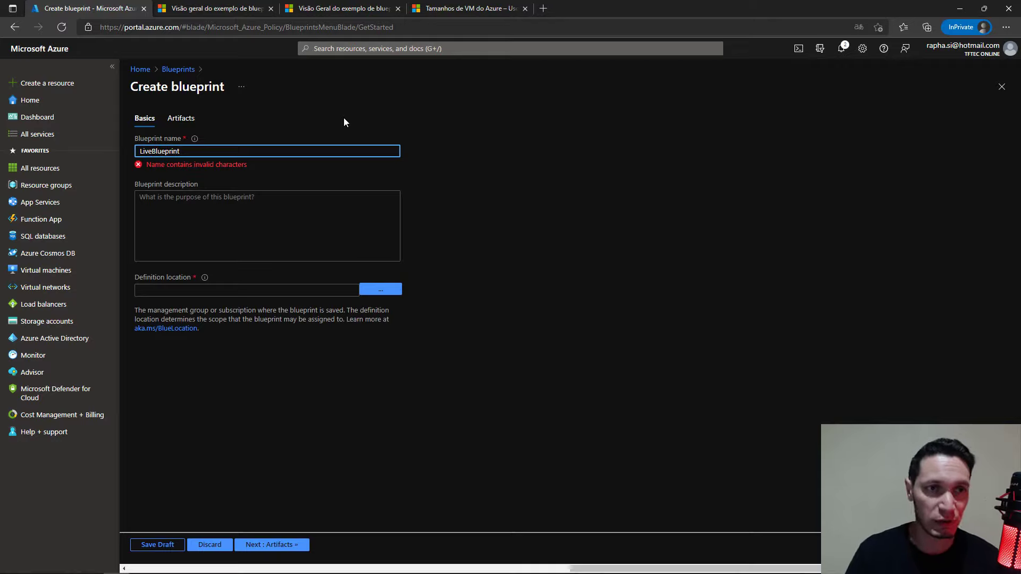
pyautogui.press('Tab')
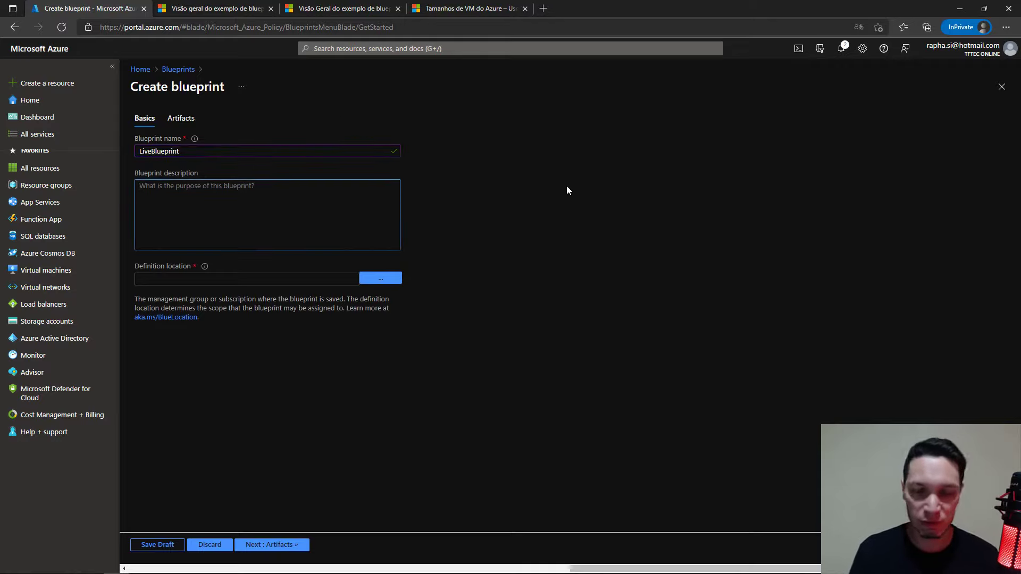
pyautogui.write('Criaç')
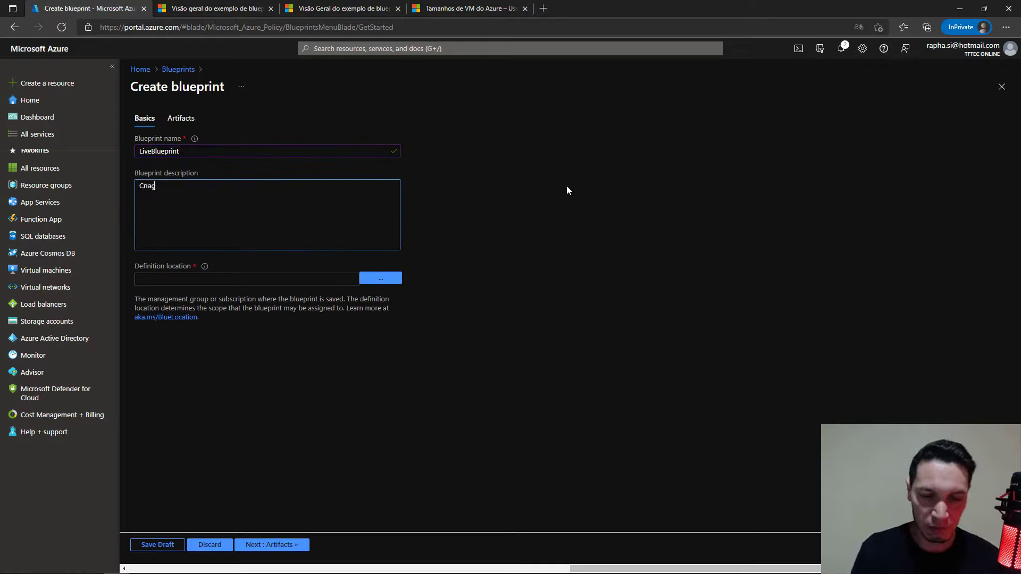
pyautogui.write('ão de mode')
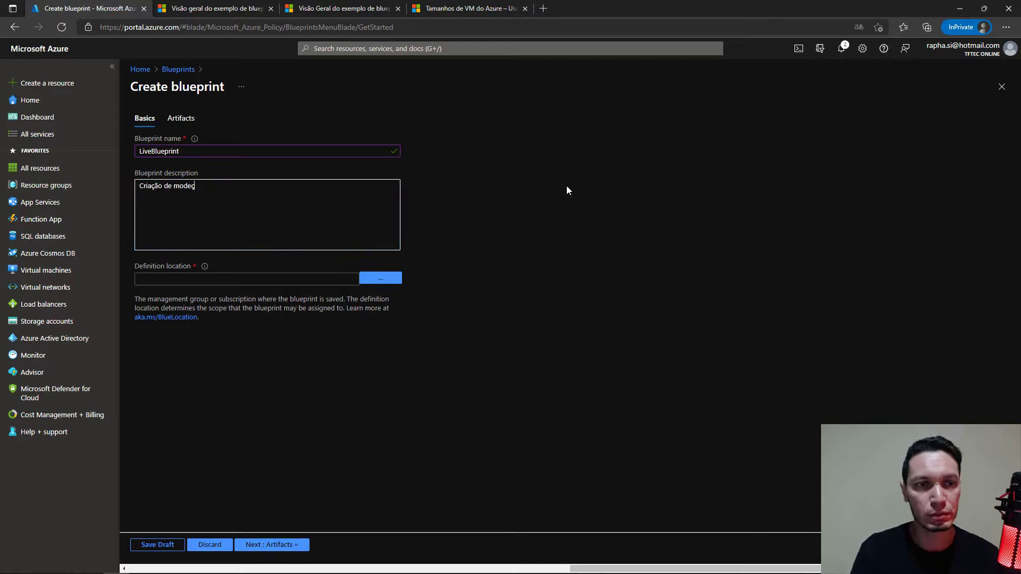
pyautogui.write('lo bá')
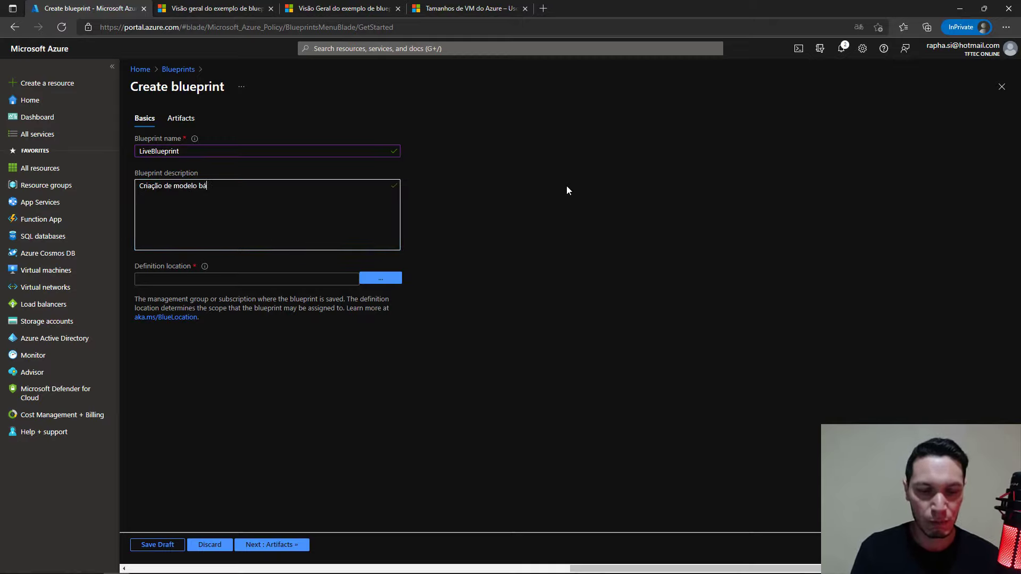
pyautogui.write('sico de bl')
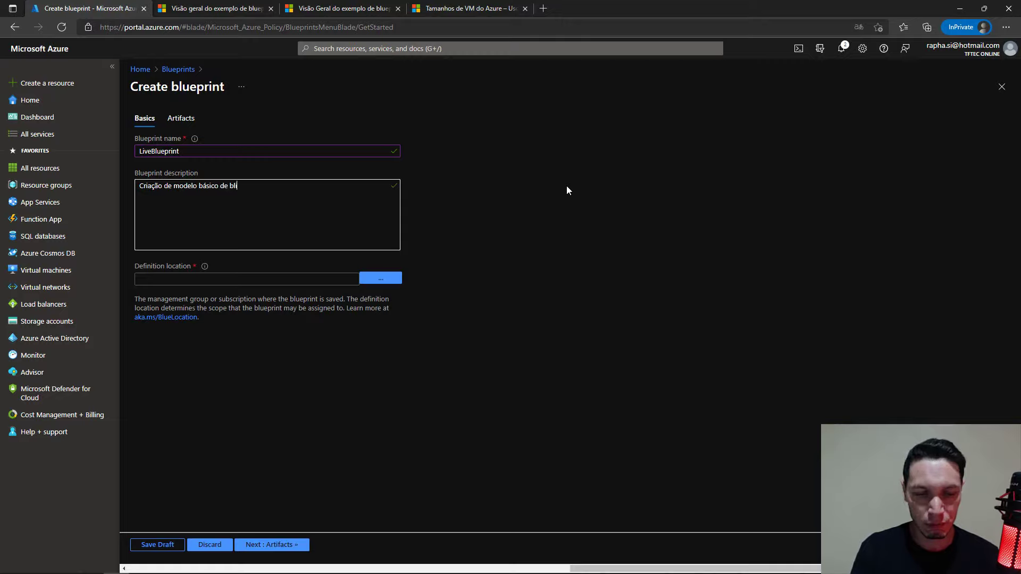
pyautogui.write('ueprint')
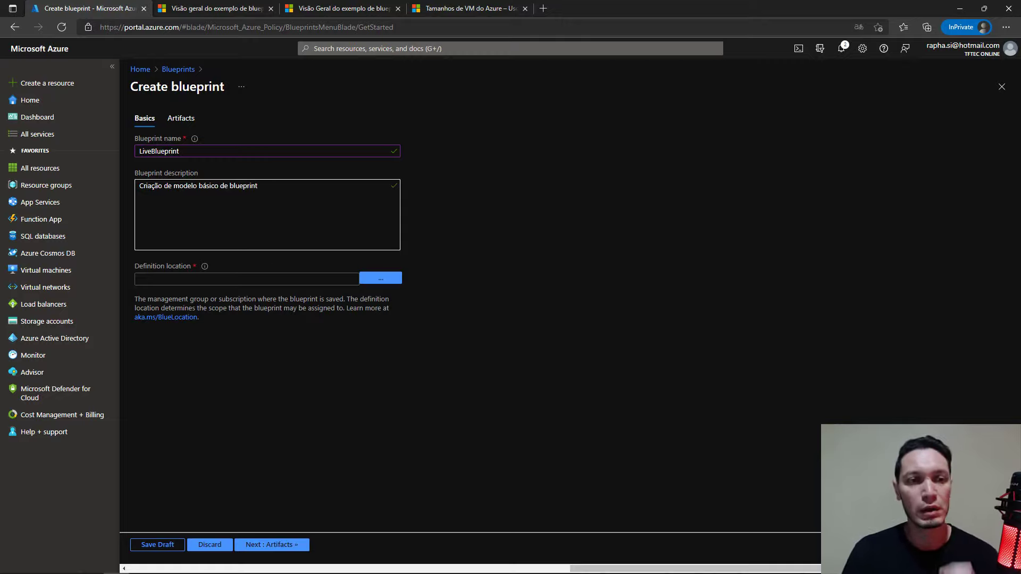
pyautogui.click(381, 278)
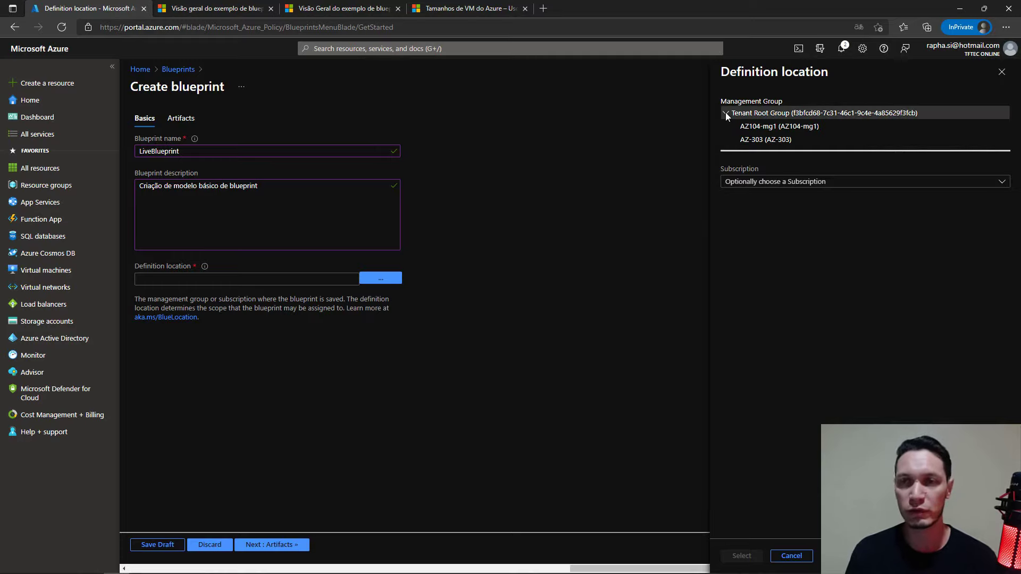
# - Set the definition location to the Assinatura de Plataformas MSDN subscription and continue to Artifacts
pyautogui.click(762, 183)
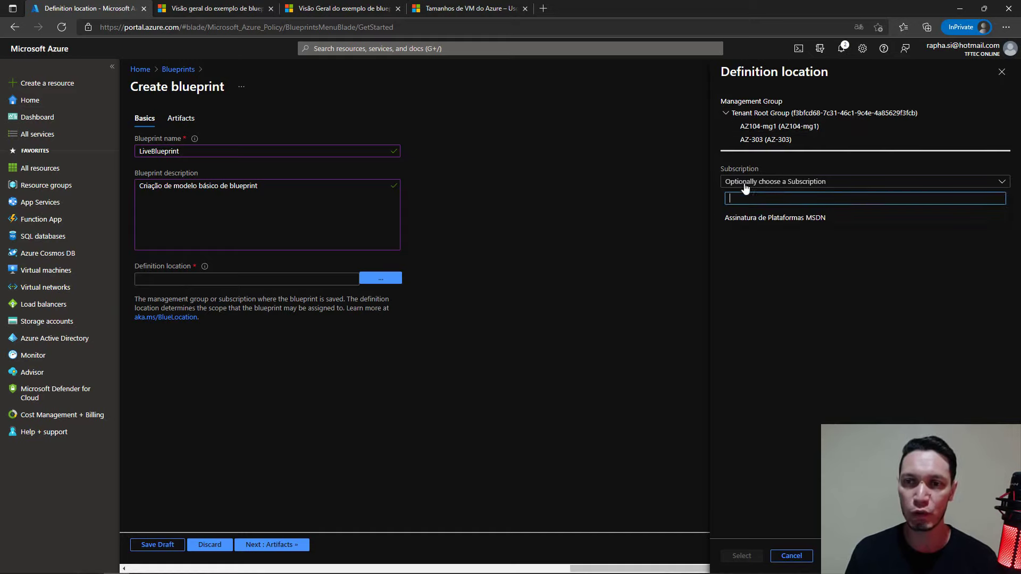
pyautogui.click(739, 219)
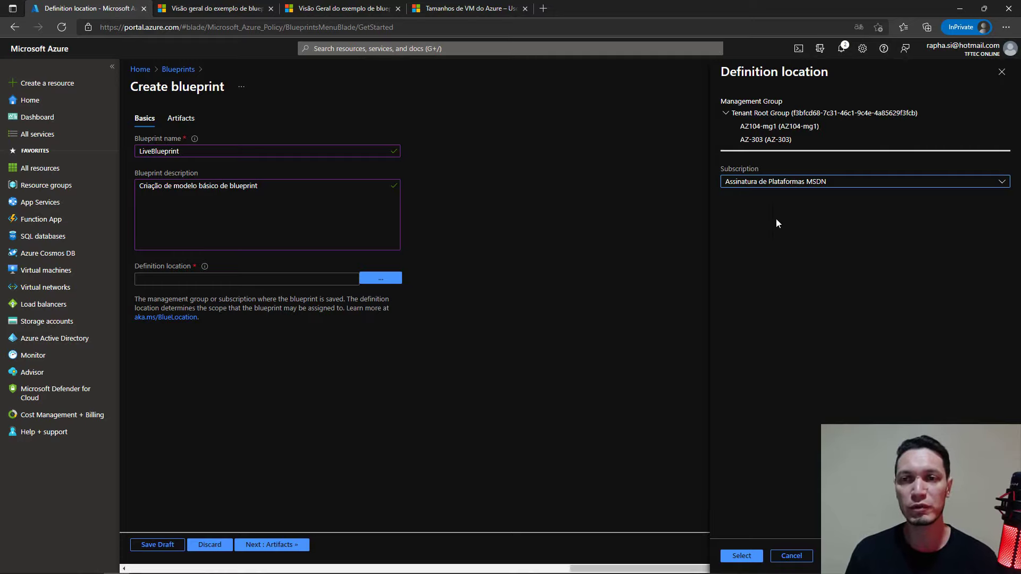
pyautogui.click(741, 555)
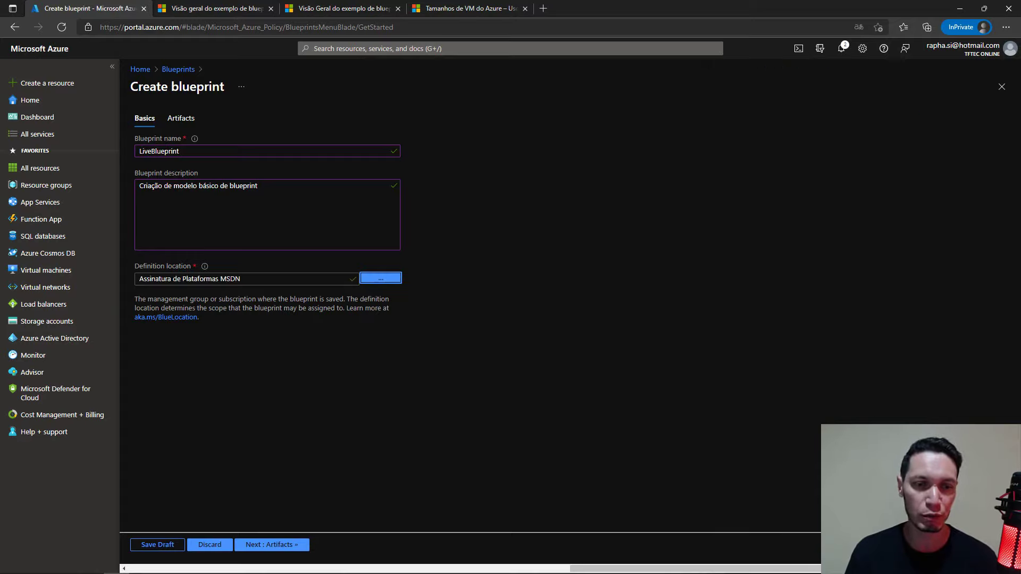
pyautogui.click(255, 543)
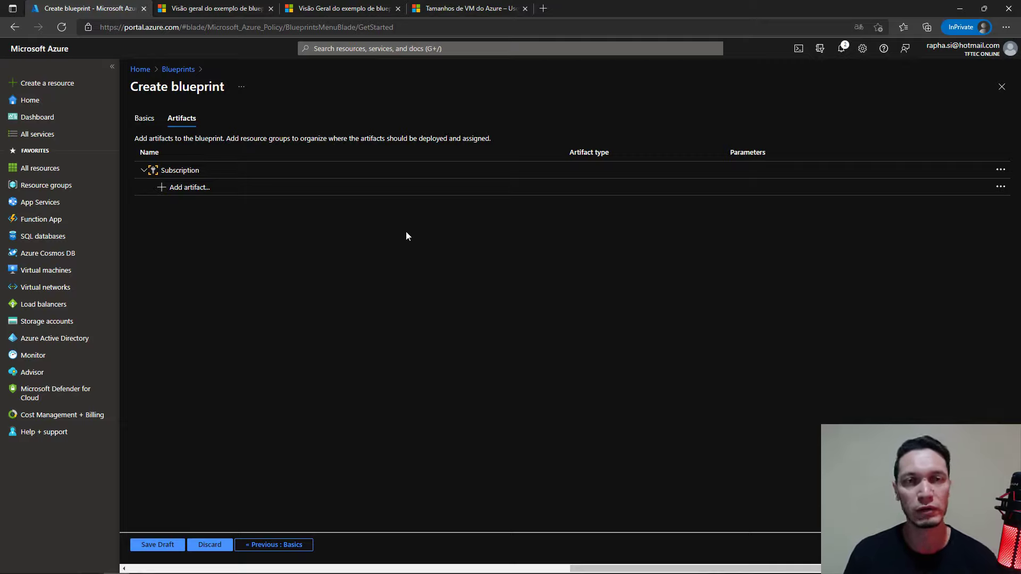
# - Add a resource group artifact under the subscription with display name 'Definição RG'
pyautogui.click(189, 189)
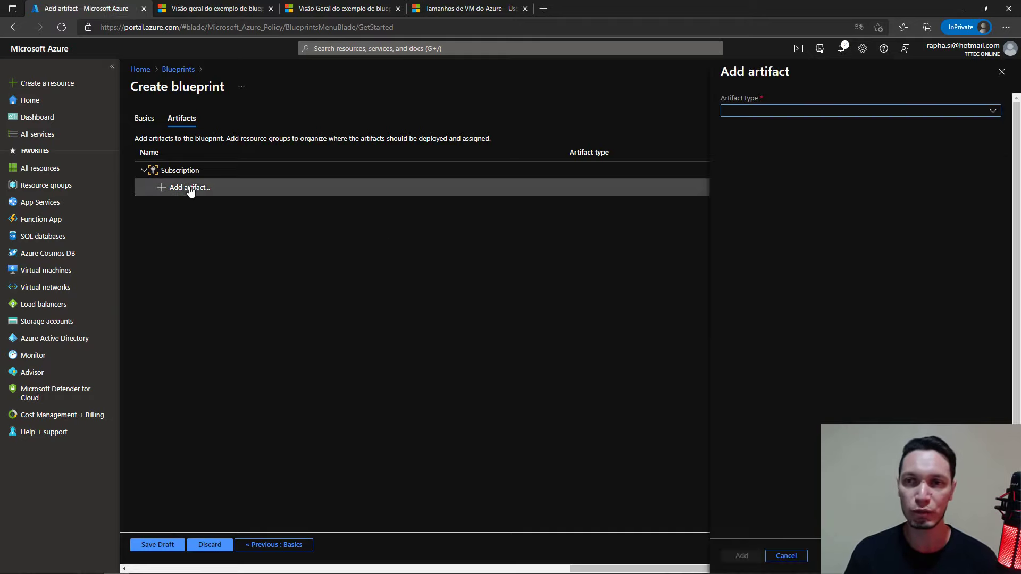
pyautogui.click(995, 115)
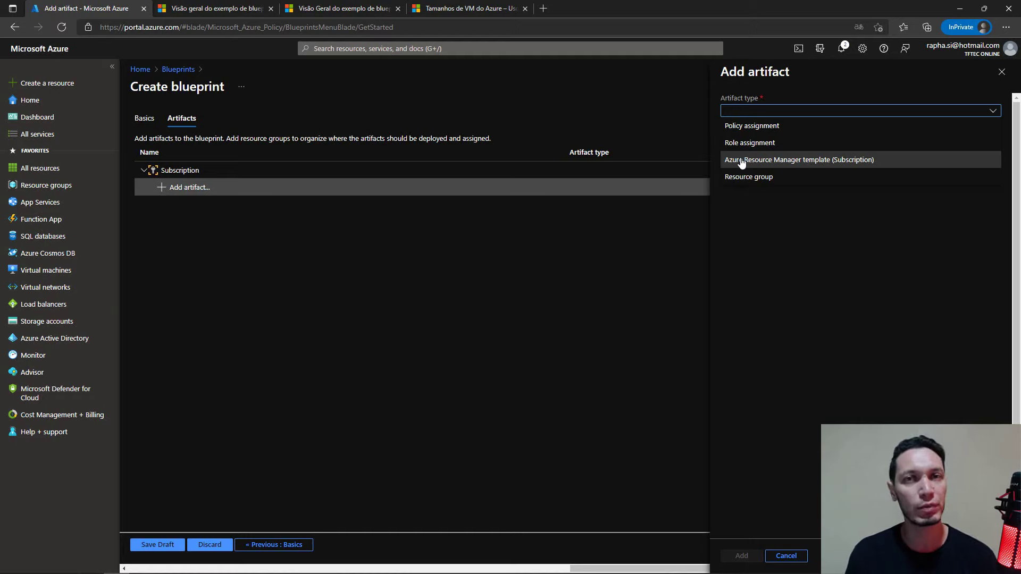
pyautogui.click(747, 180)
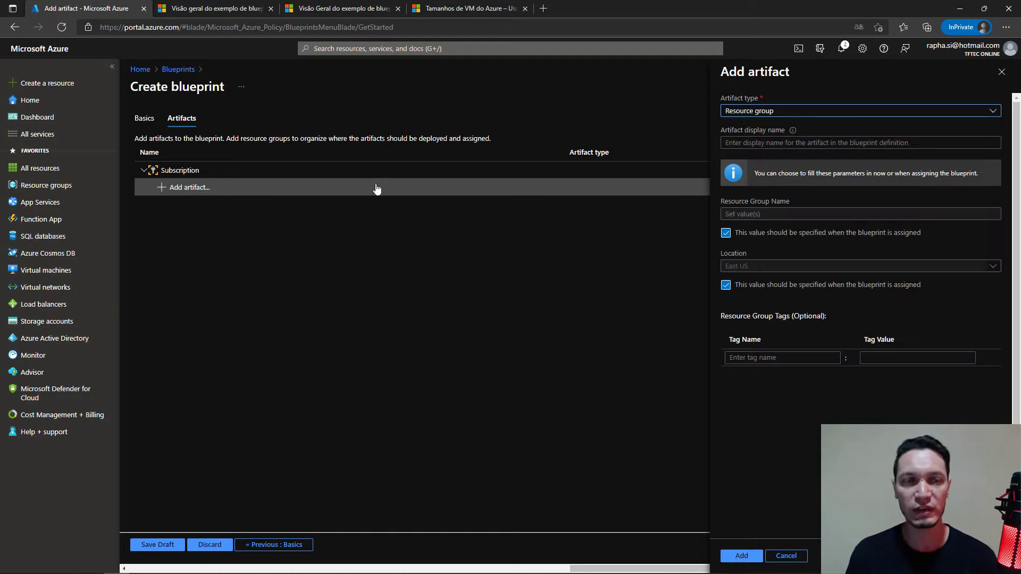
pyautogui.click(744, 143)
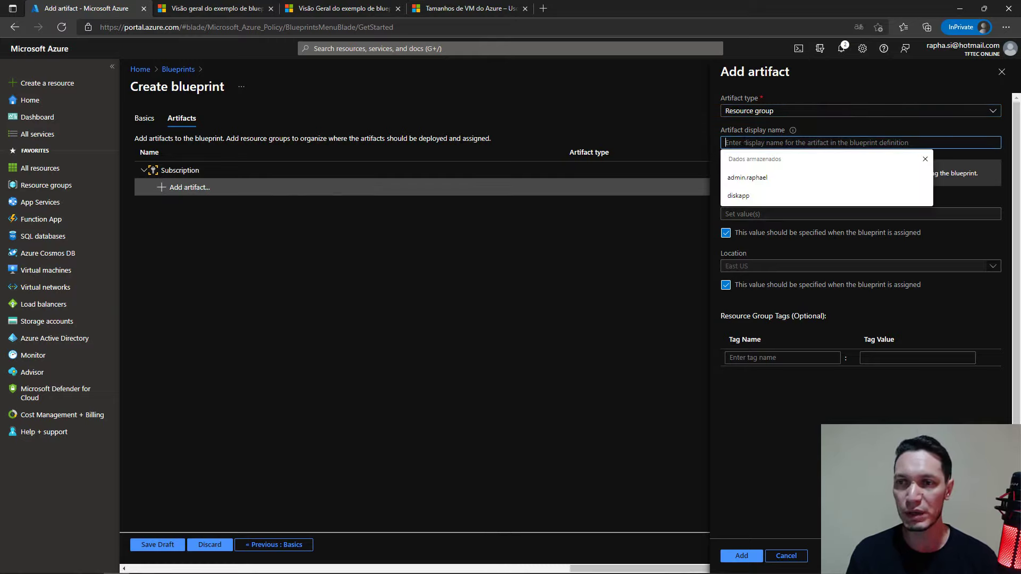
pyautogui.click(865, 131)
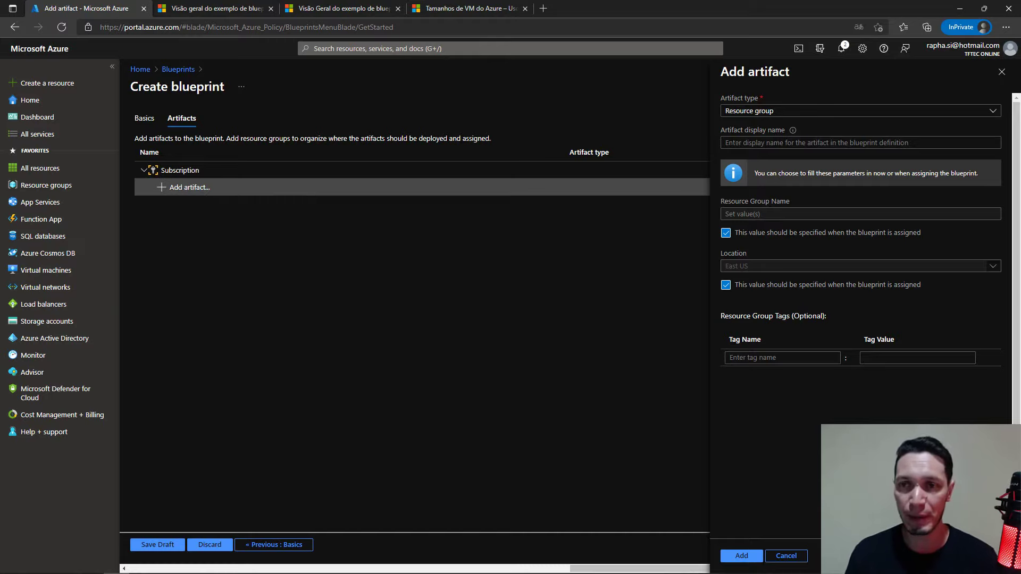
pyautogui.click(726, 143)
pyautogui.write('Defini')
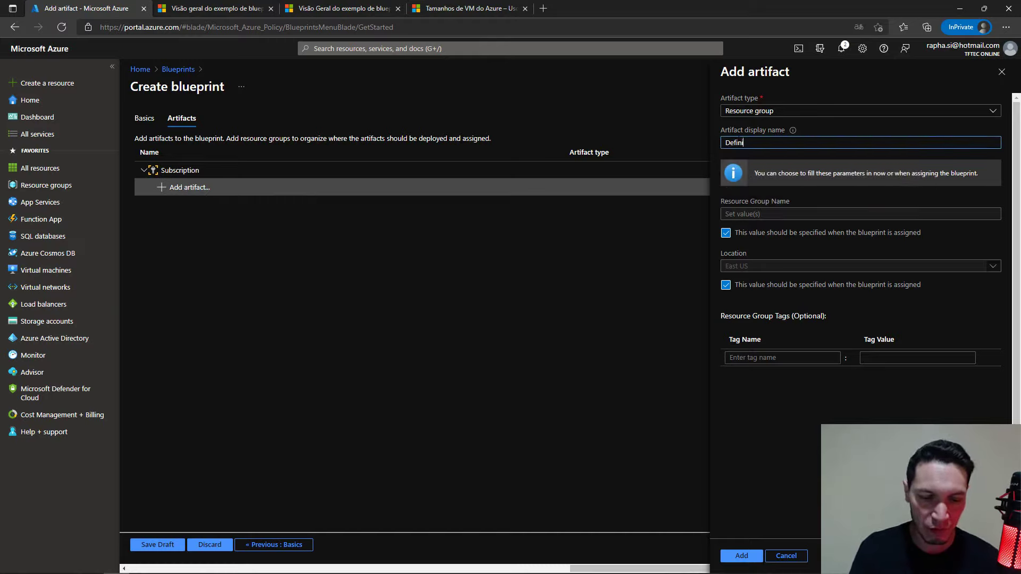
pyautogui.write('ção RG')
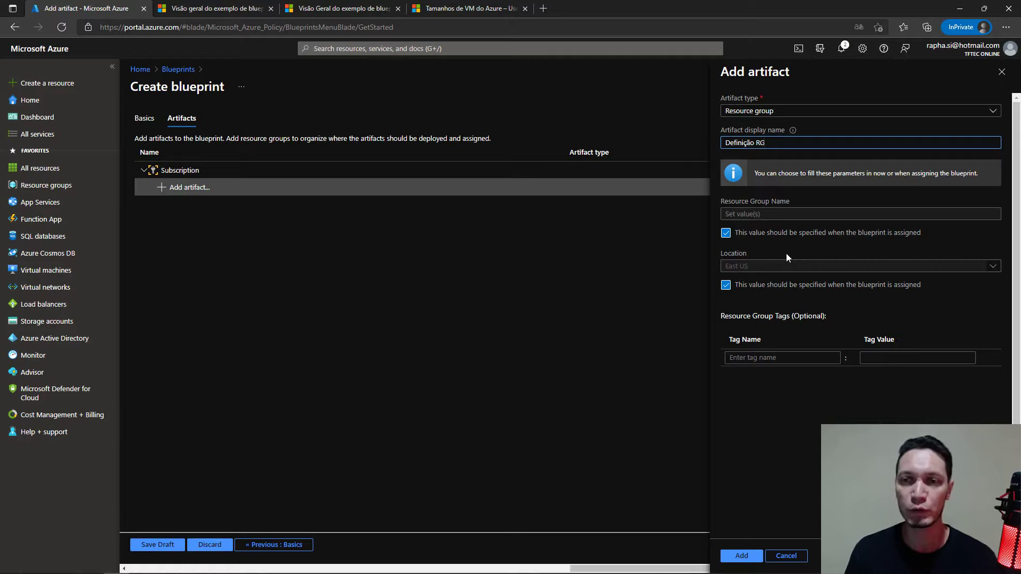
# - Fix its name as RG-DEV, location East US 2, tag ENV=DEV, and add the artifact
pyautogui.click(726, 233)
pyautogui.click(763, 215)
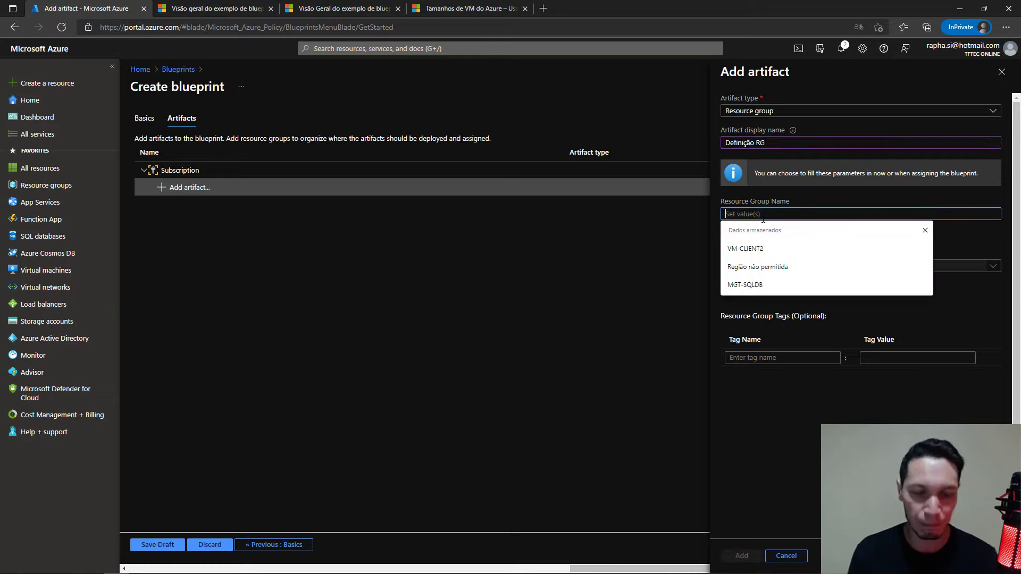
pyautogui.write('RG-DEV')
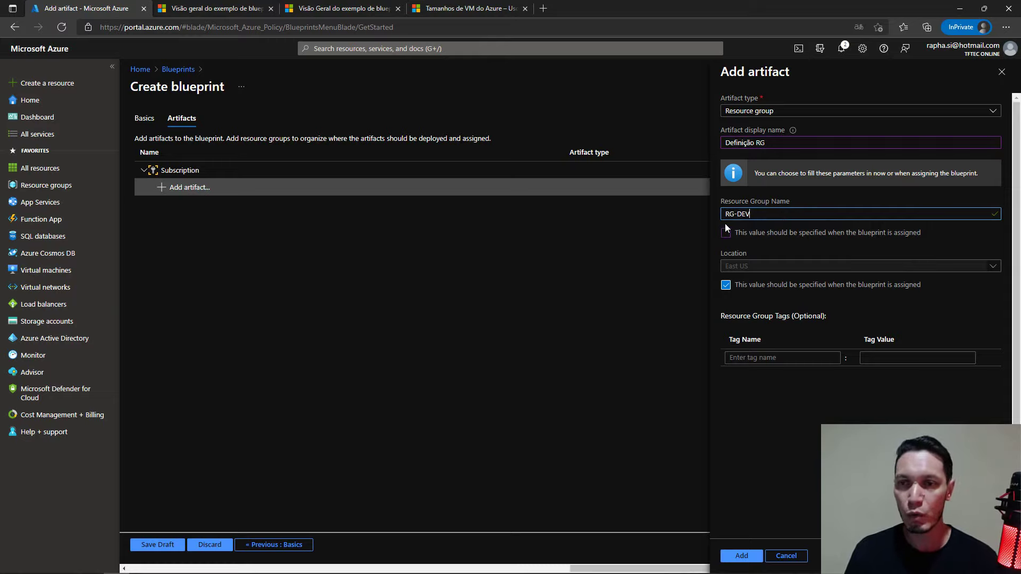
pyautogui.click(726, 285)
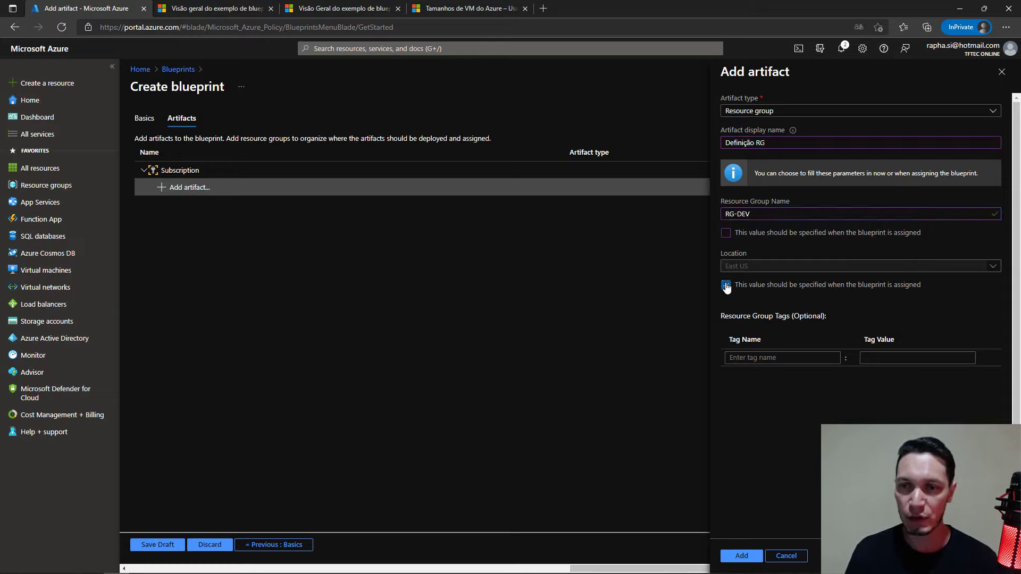
pyautogui.click(993, 267)
pyautogui.click(746, 320)
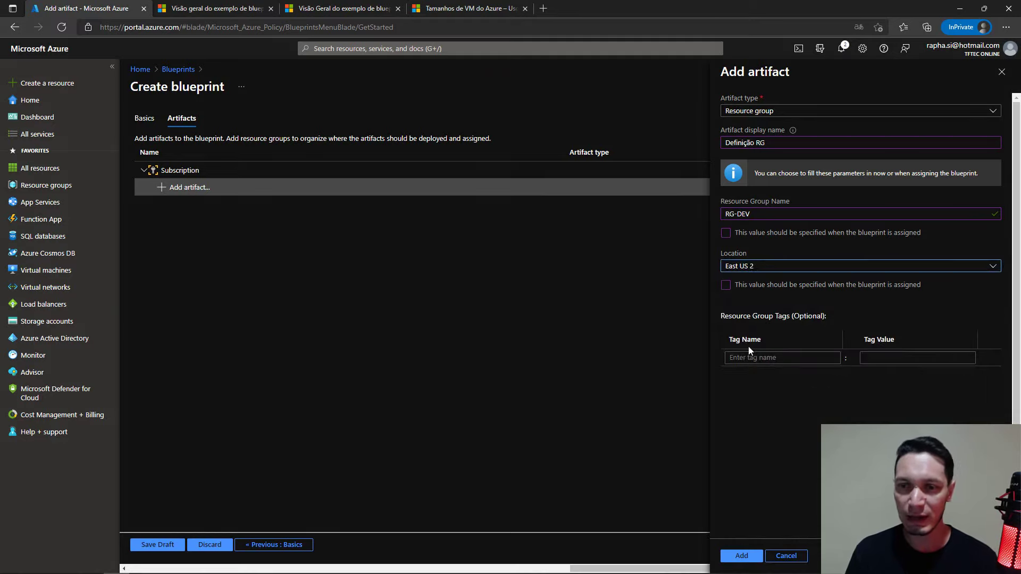
pyautogui.click(781, 358)
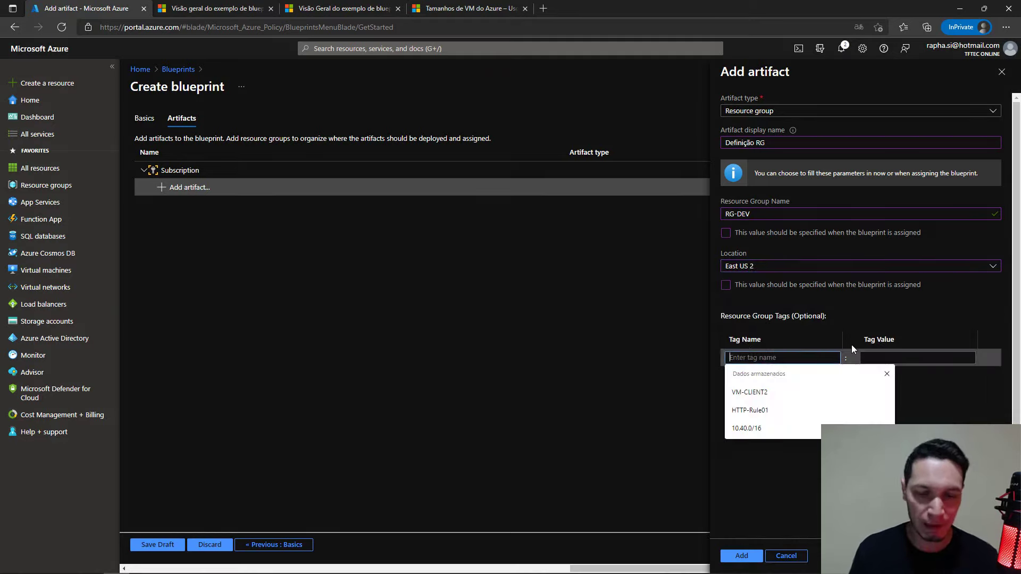
pyautogui.write('ENV')
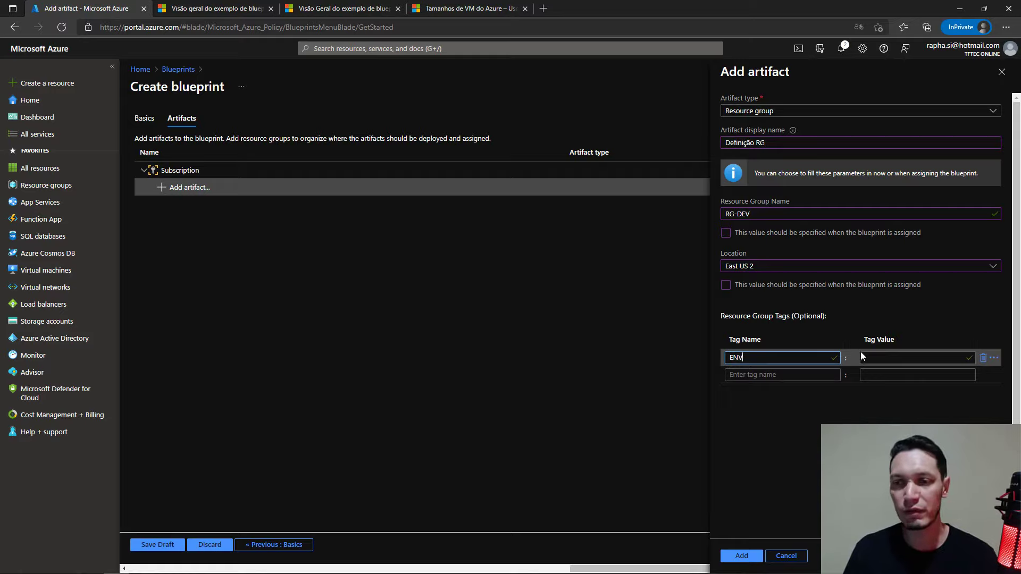
pyautogui.click(877, 352)
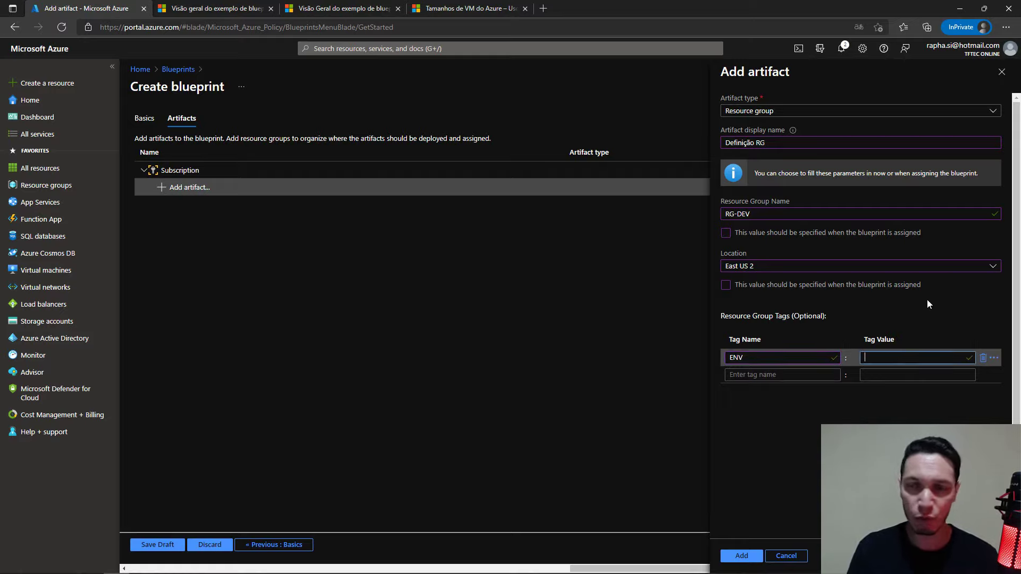
pyautogui.write('DEV')
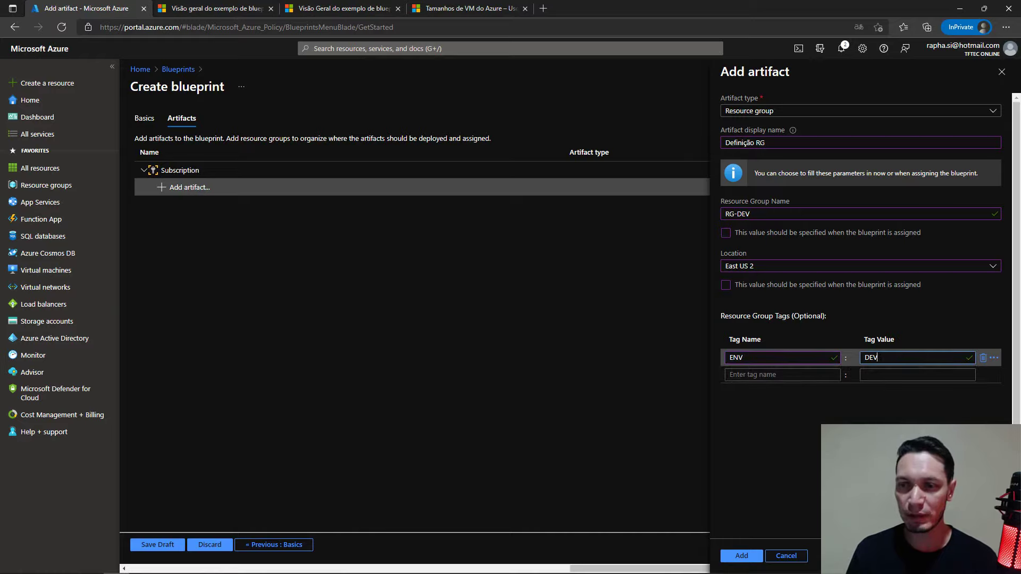
pyautogui.click(746, 556)
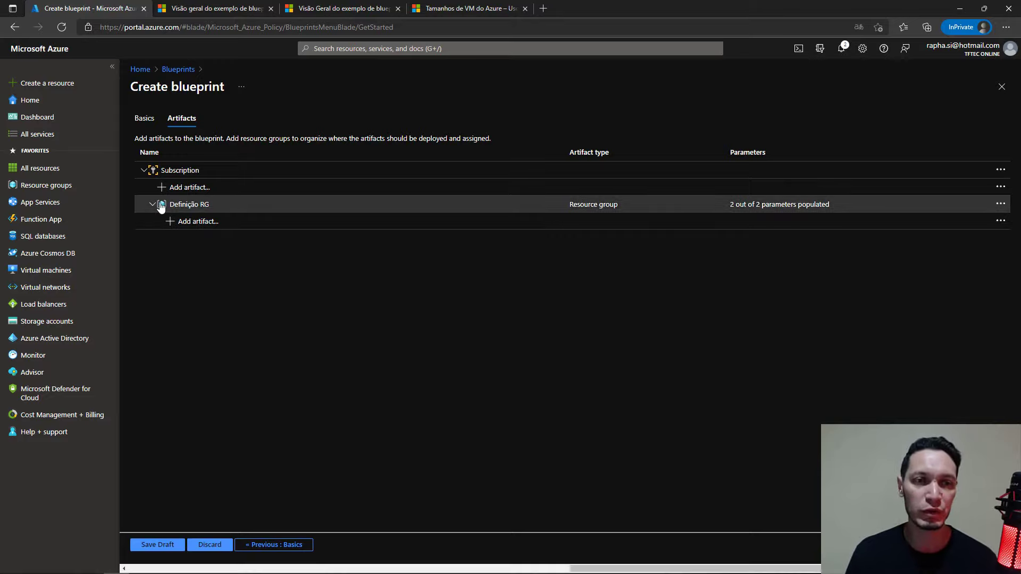
pyautogui.click(196, 222)
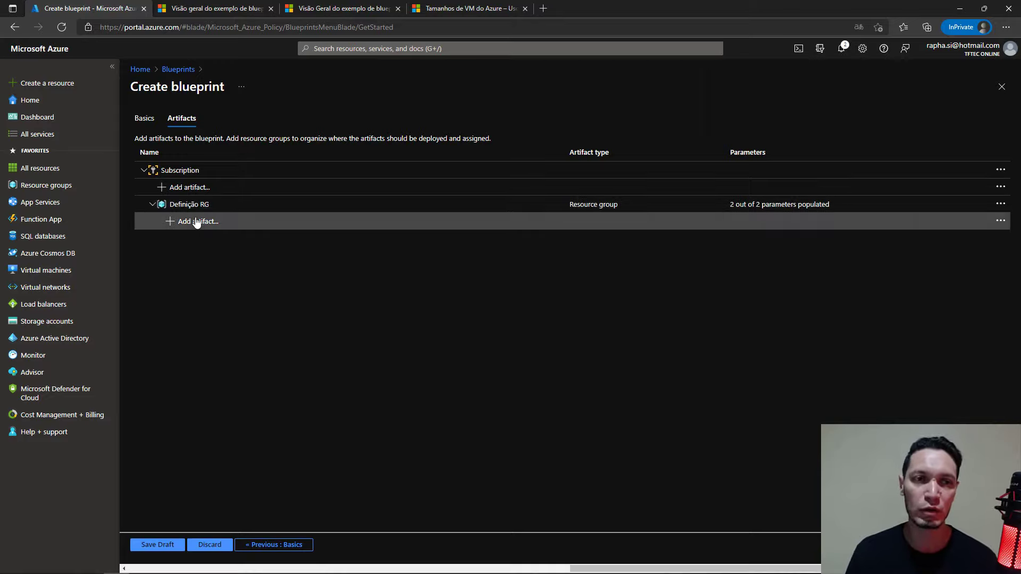
pyautogui.click(834, 110)
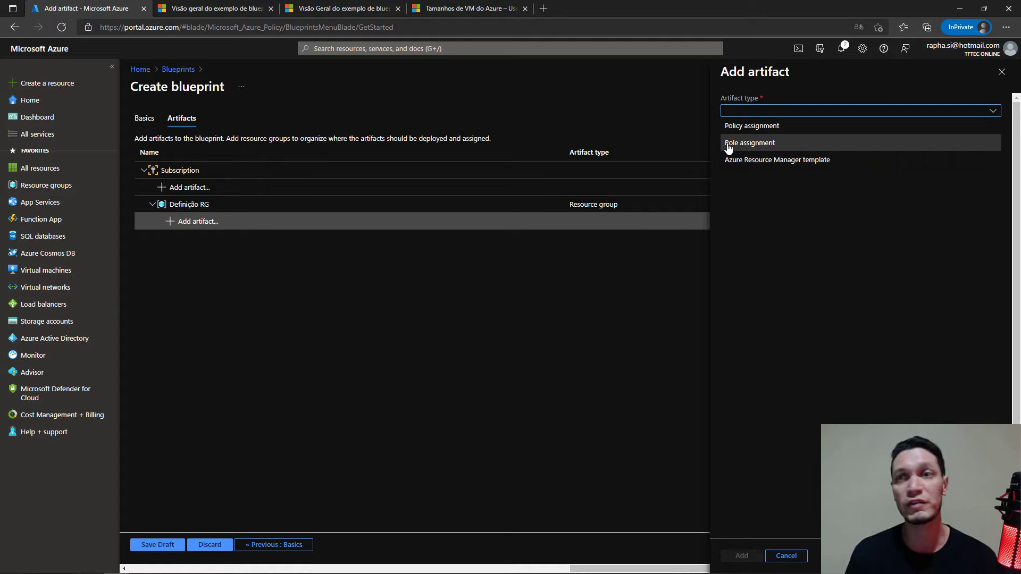
pyautogui.click(1001, 71)
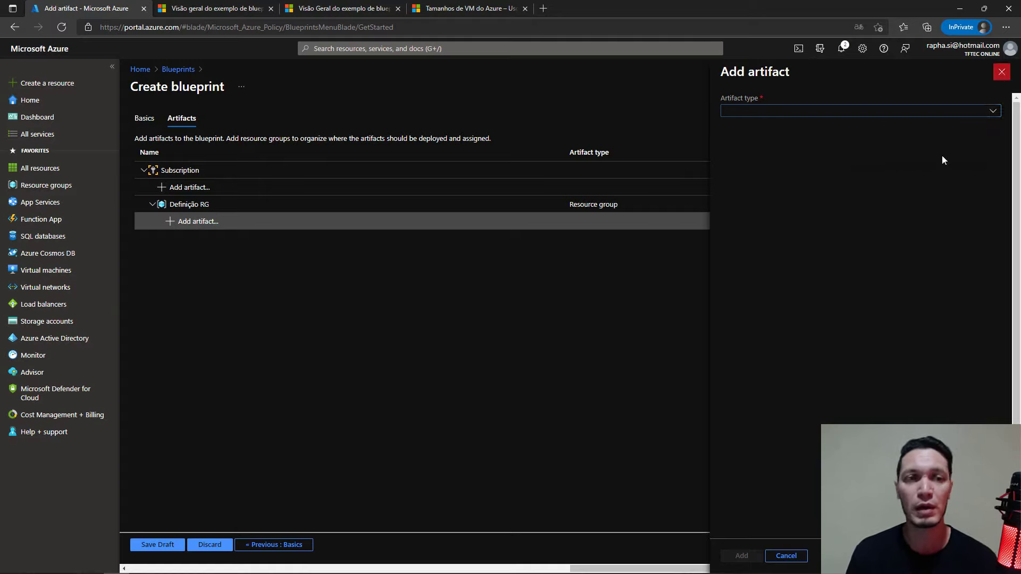
pyautogui.click(184, 186)
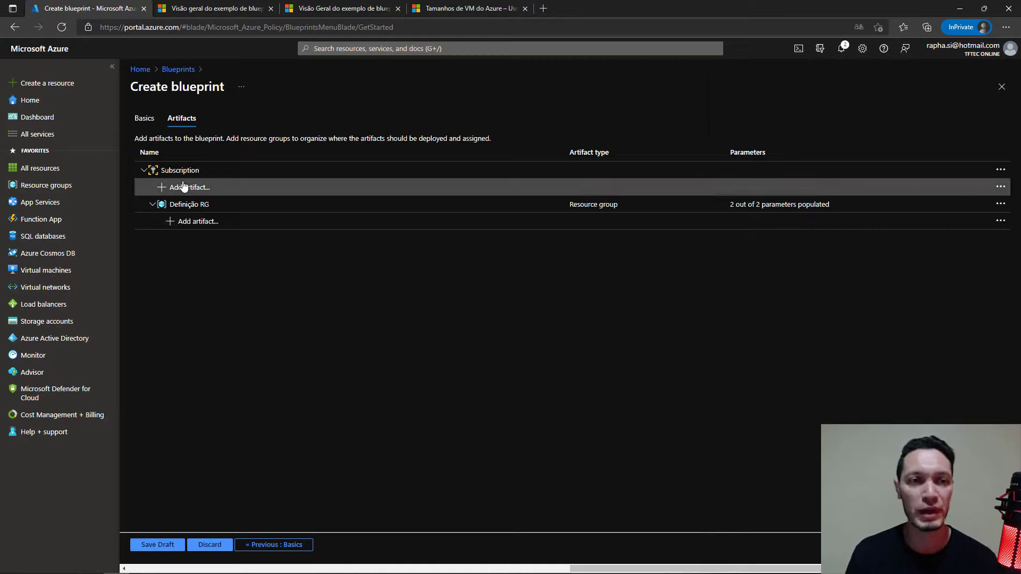
pyautogui.click(766, 112)
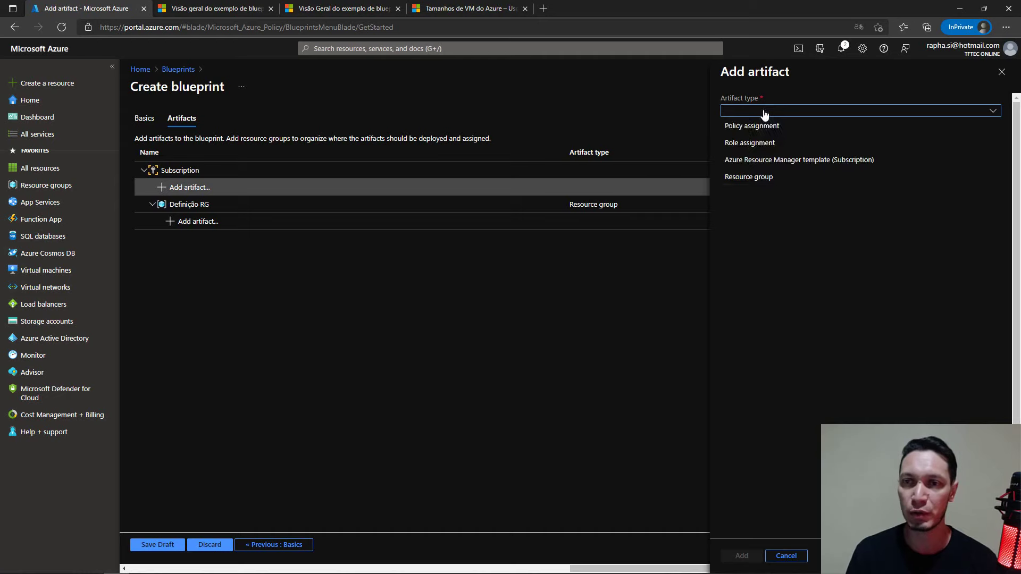
pyautogui.click(744, 182)
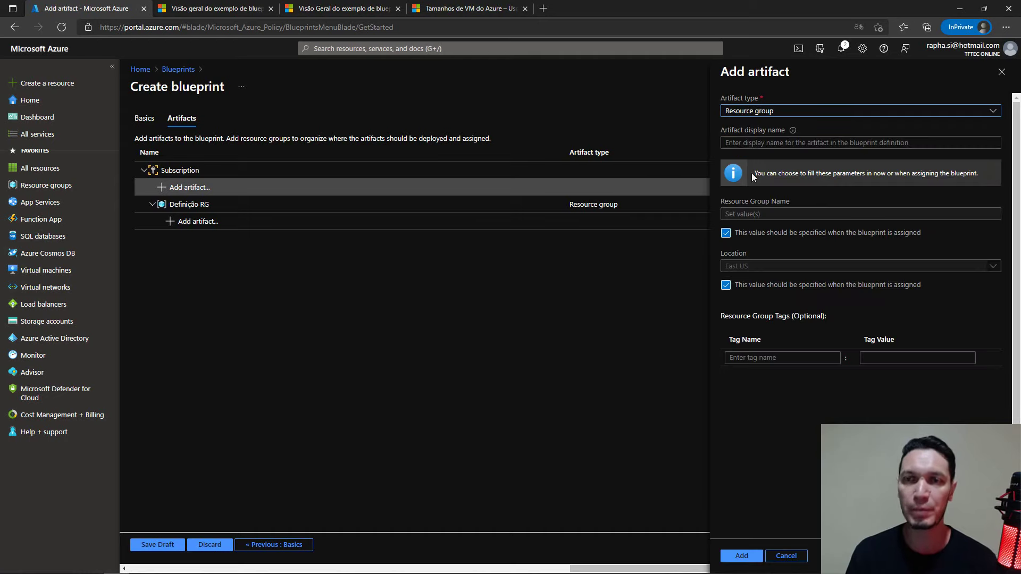
pyautogui.click(1003, 72)
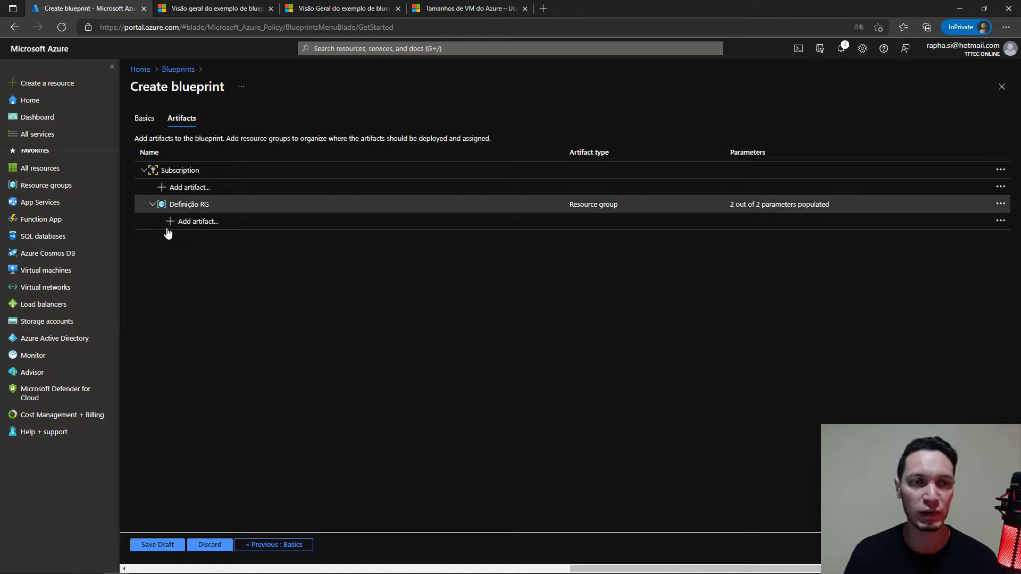
# - Add a role assignment artifact inside Definição RG using the Contributor role
pyautogui.click(190, 229)
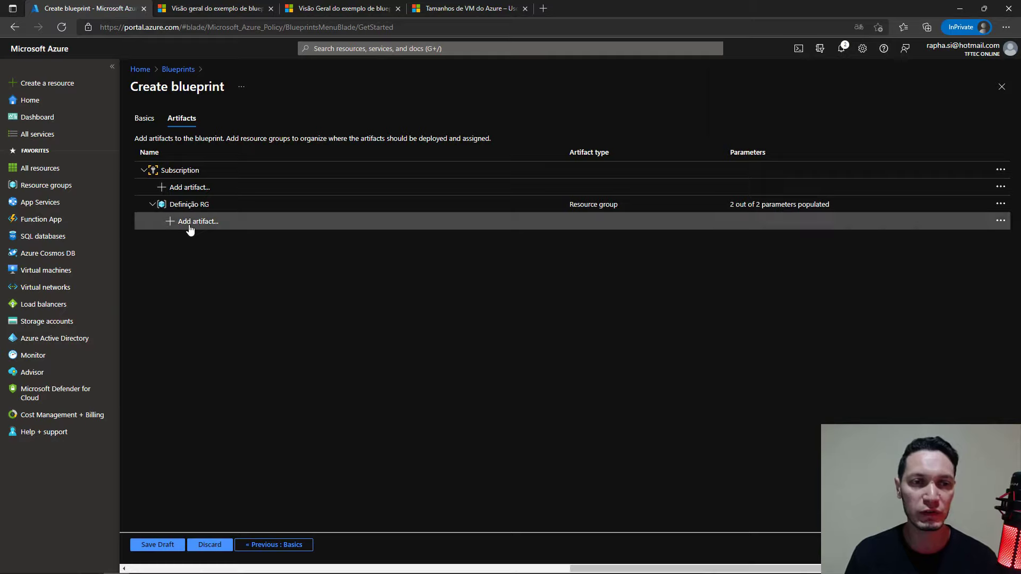
pyautogui.click(833, 112)
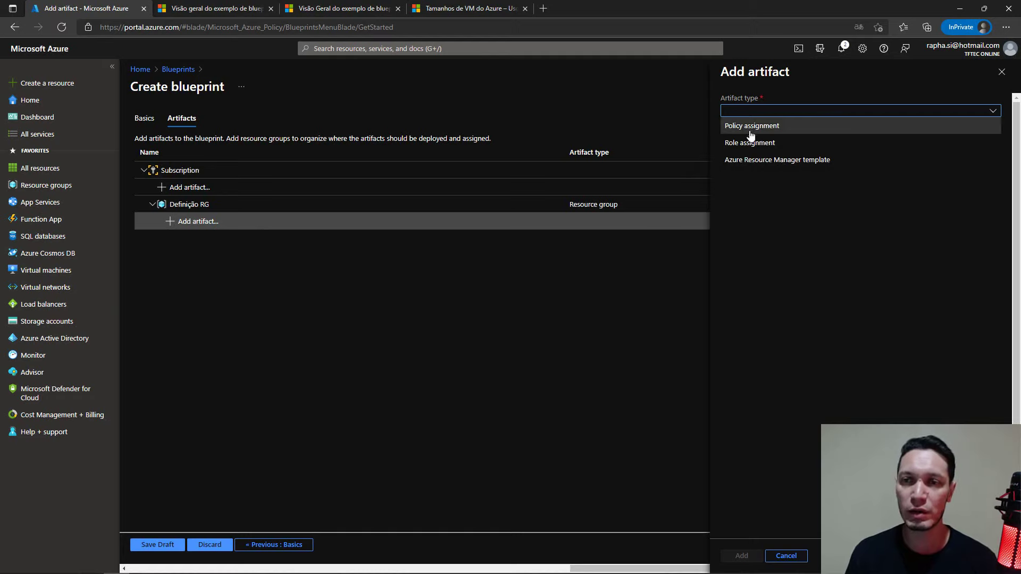
pyautogui.click(734, 142)
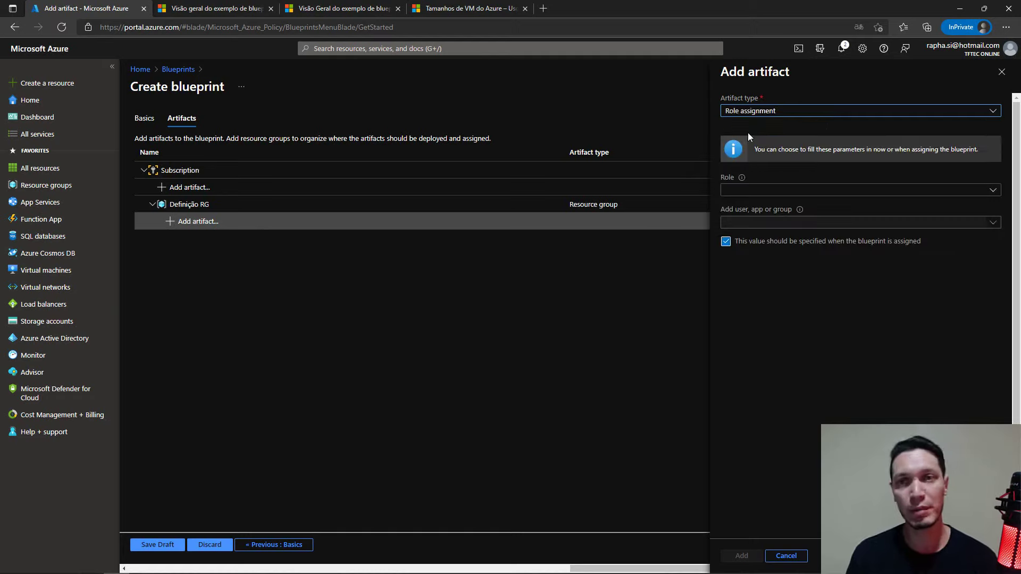
pyautogui.click(991, 190)
pyautogui.click(749, 246)
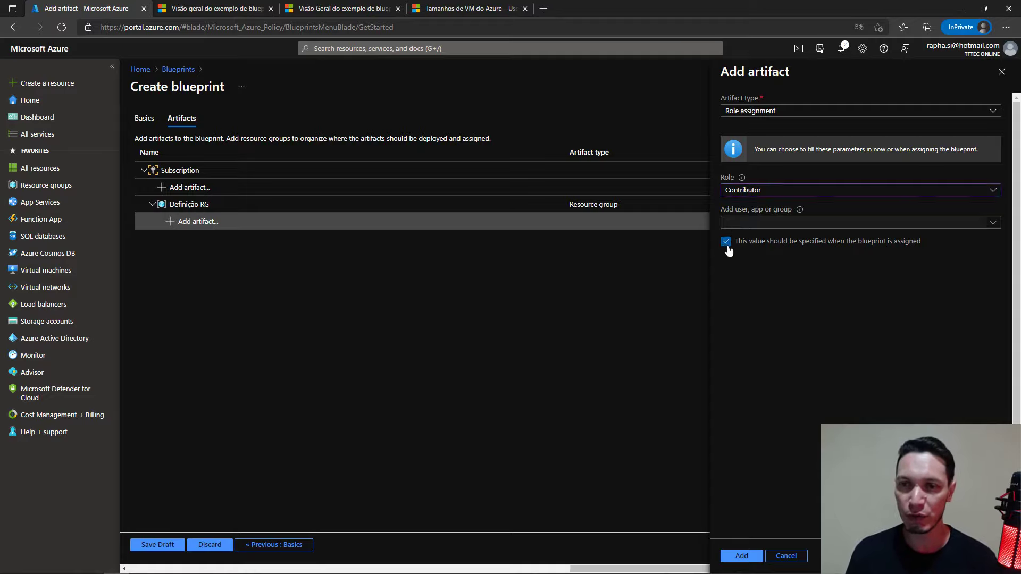
# - Grant the Contributor role to the GR-TI group now and add the role assignment
pyautogui.click(726, 241)
pyautogui.click(995, 222)
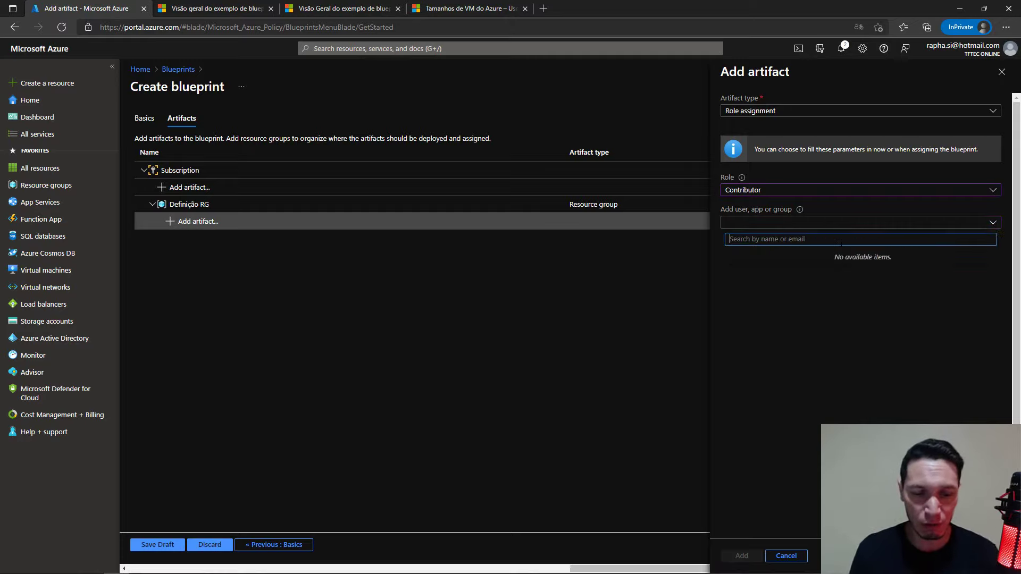
pyautogui.write('GR')
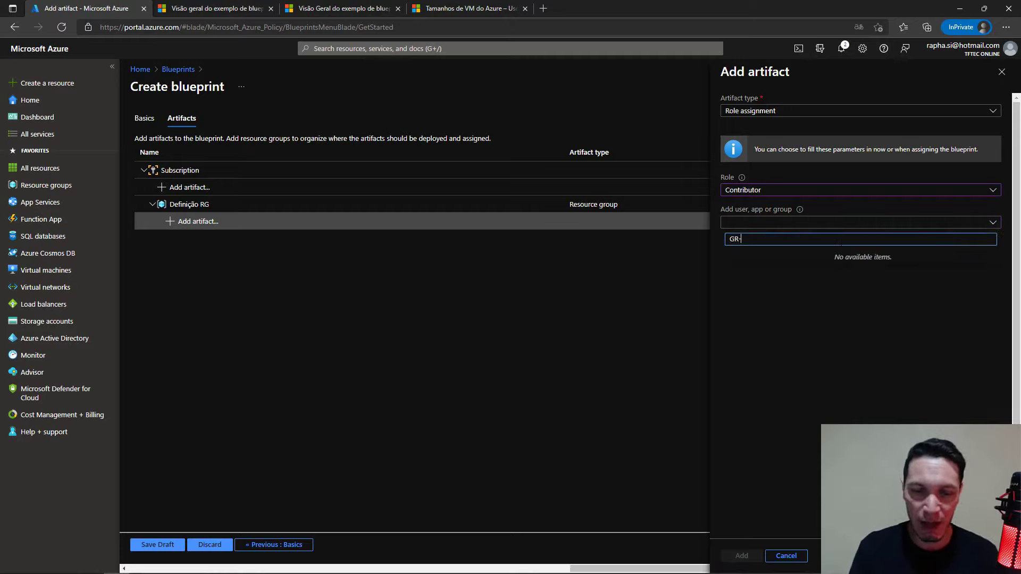
pyautogui.write('-ti')
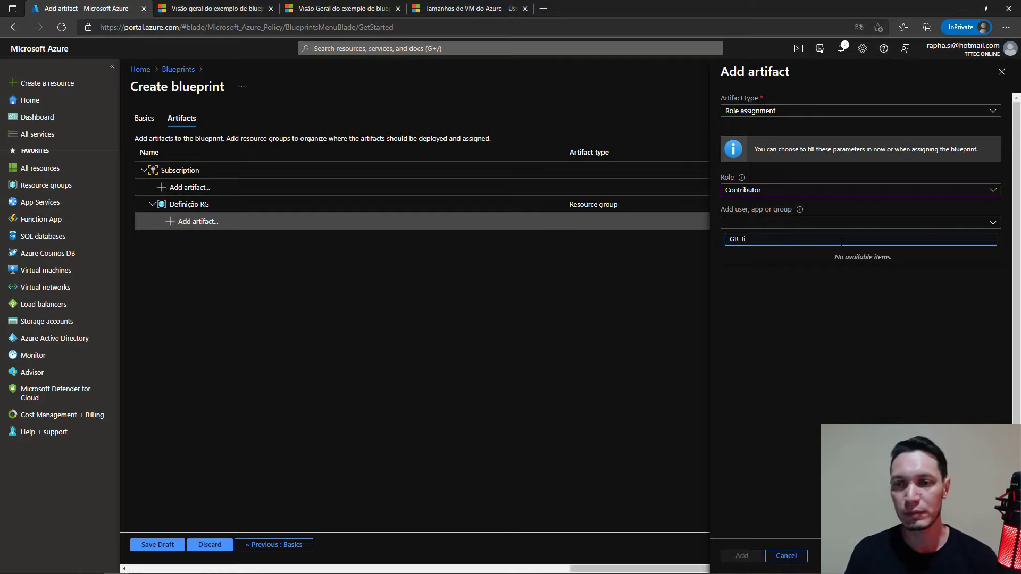
pyautogui.click(783, 276)
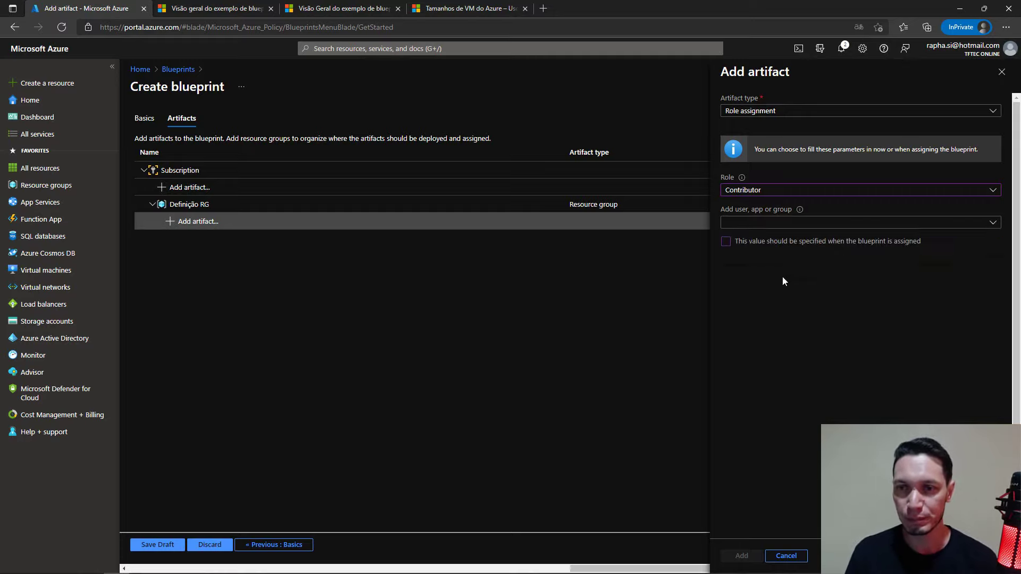
pyautogui.click(763, 222)
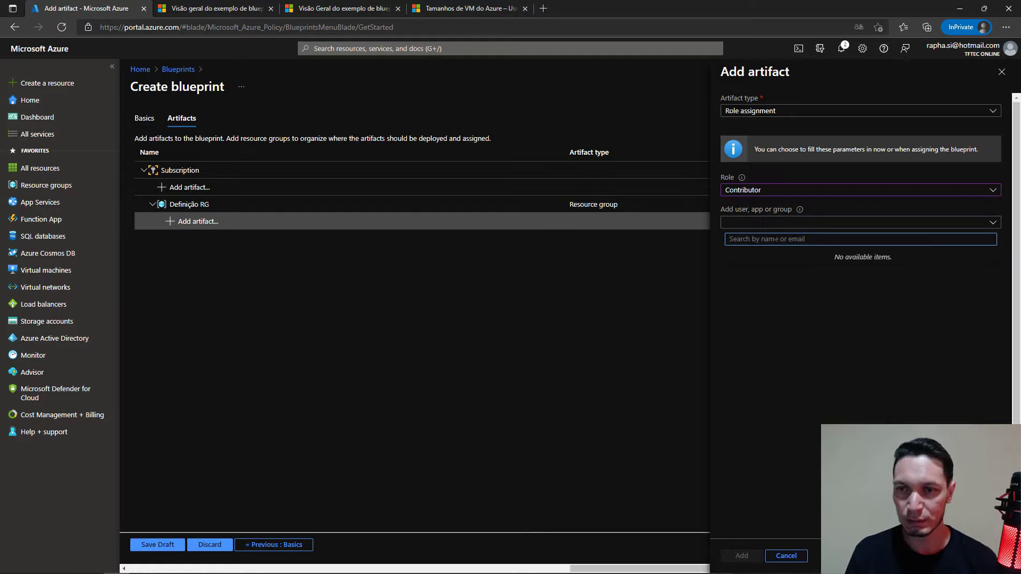
pyautogui.write('gr')
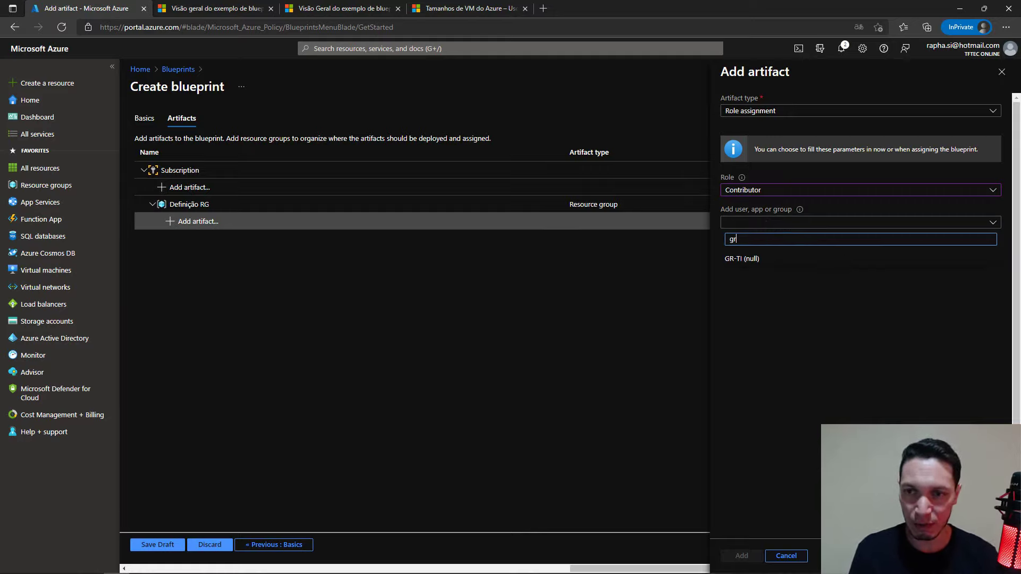
pyautogui.click(740, 259)
pyautogui.click(751, 226)
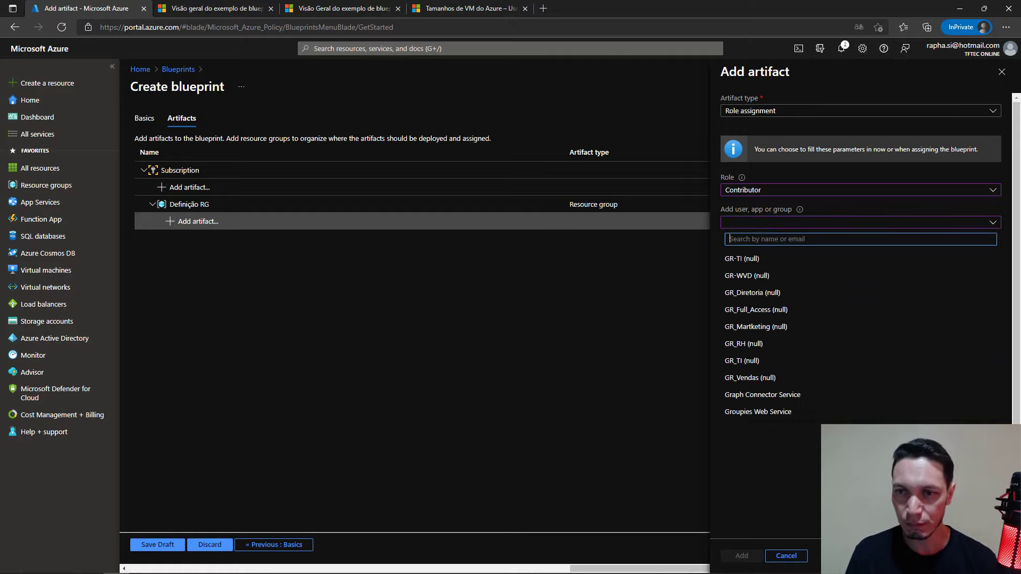
pyautogui.click(746, 261)
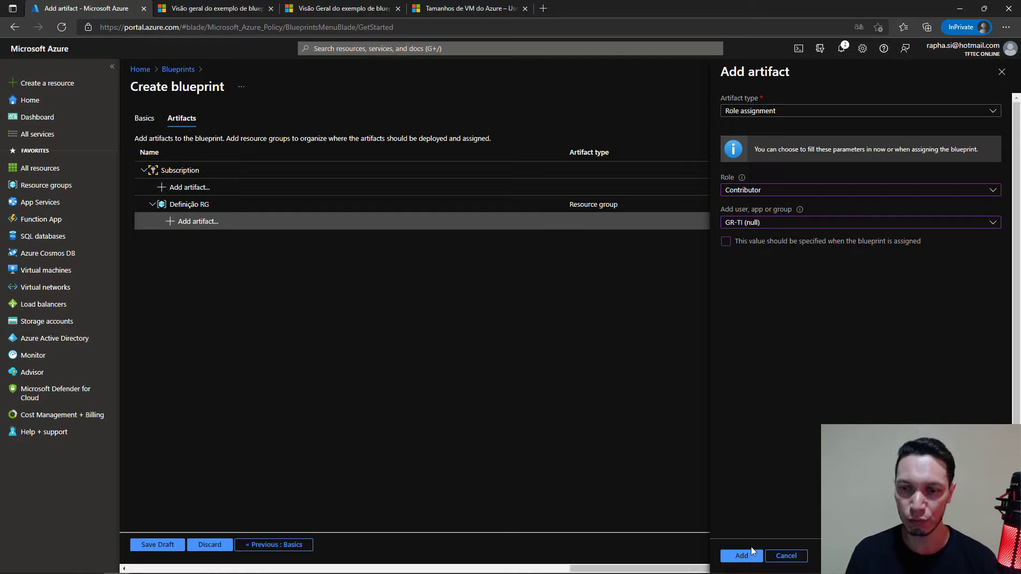
pyautogui.click(743, 556)
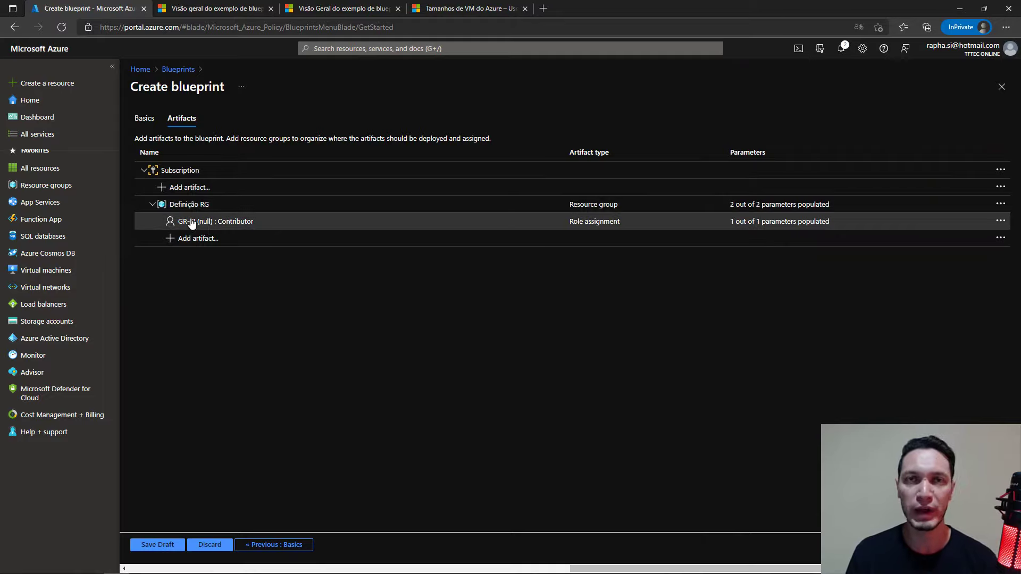
pyautogui.click(187, 242)
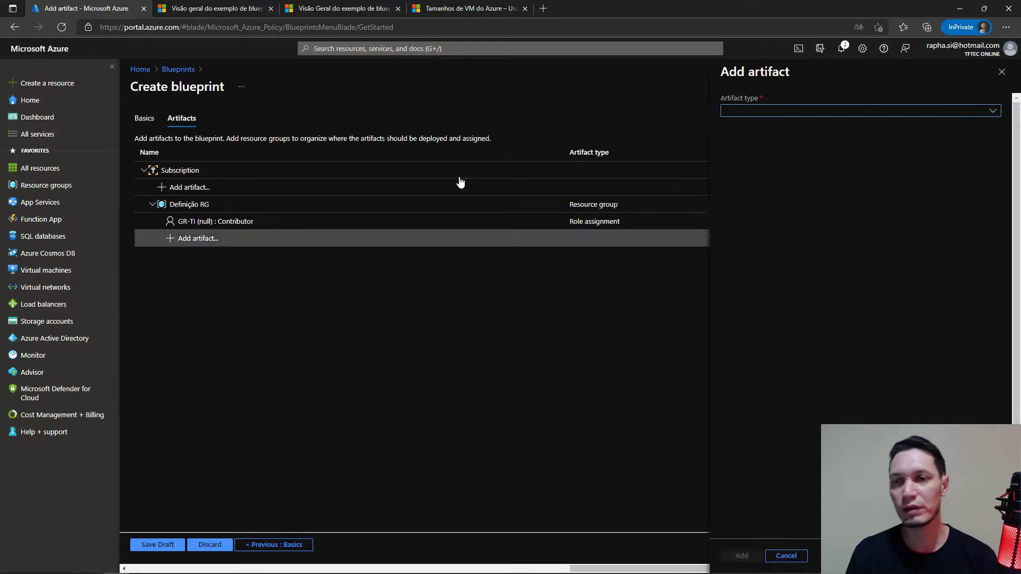
# - Add the 'Allowed virtual machine size SKUs' policy, found by searching 'sku', under Definição RG
pyautogui.click(752, 113)
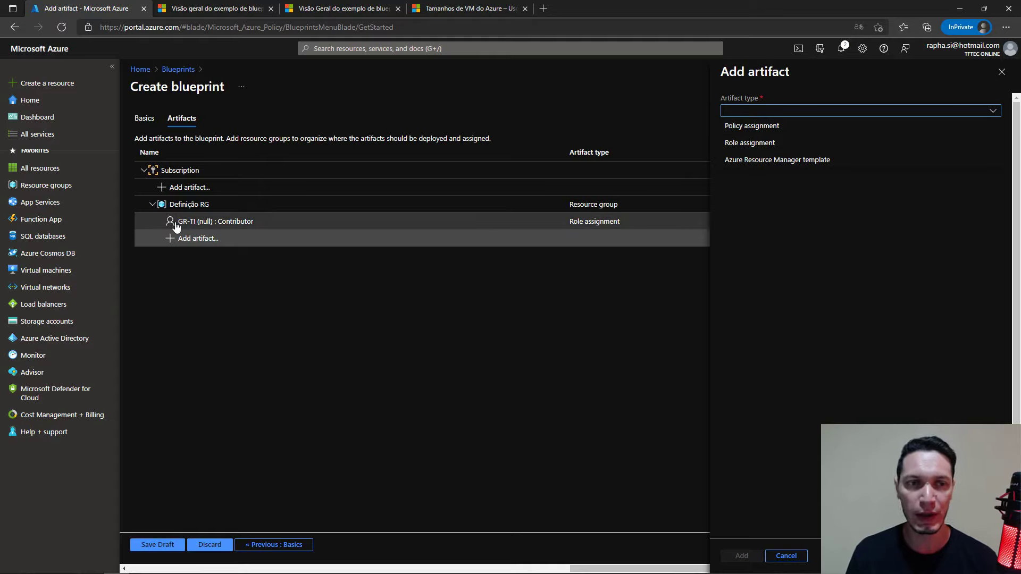
pyautogui.click(759, 126)
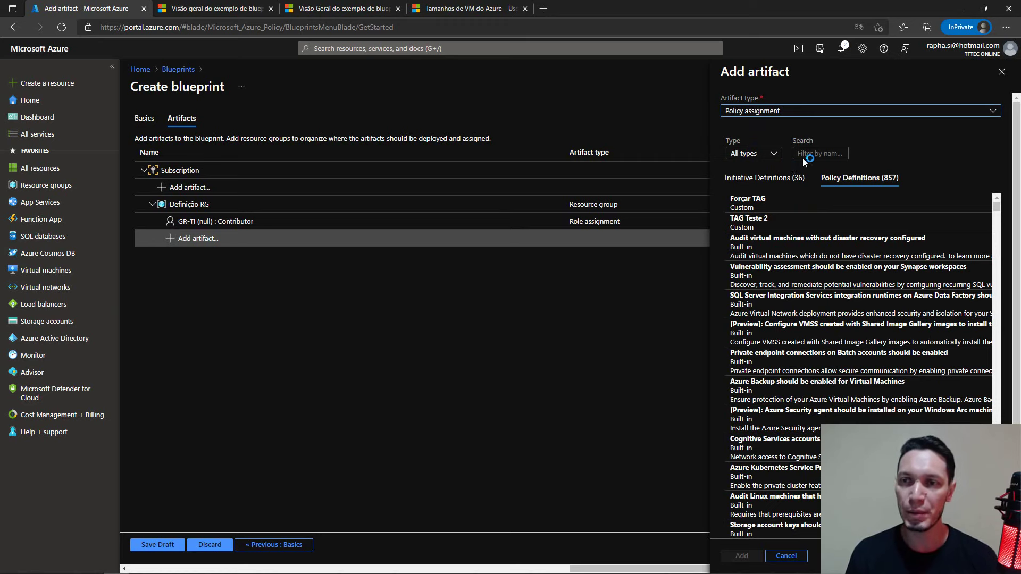
pyautogui.click(804, 154)
pyautogui.write('sku')
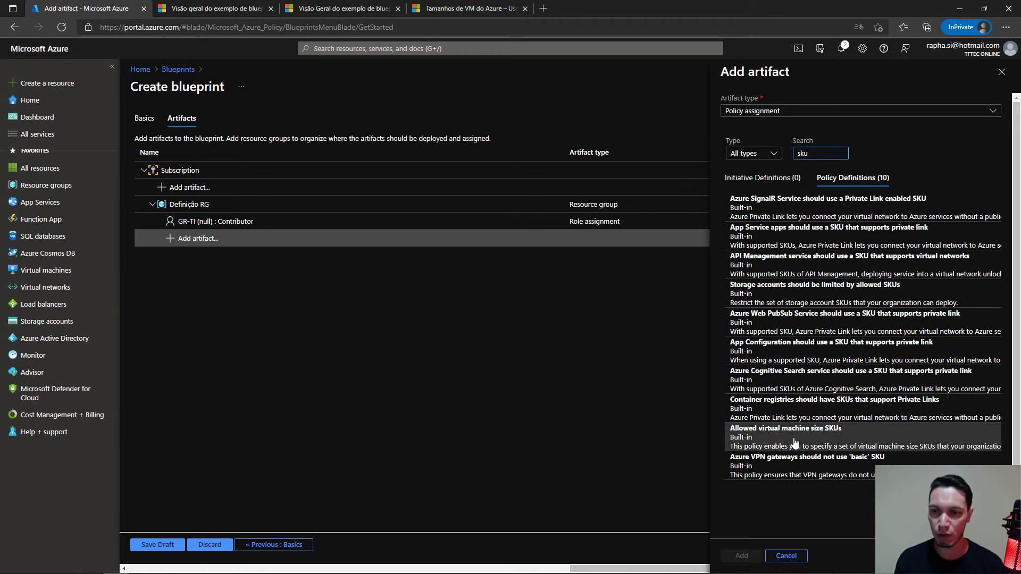
pyautogui.moveTo(781, 440); pyautogui.dragTo(733, 500)
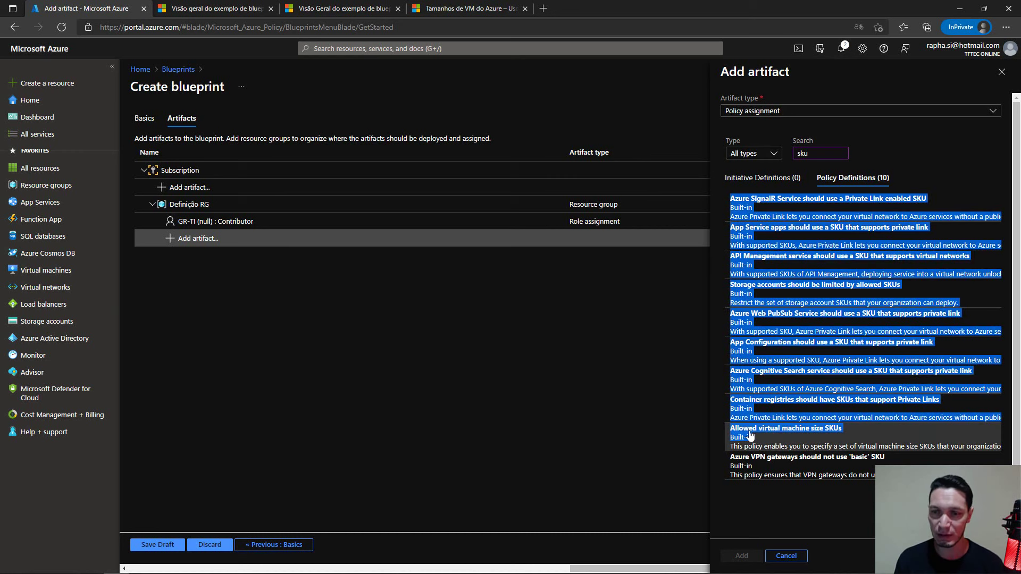
pyautogui.click(782, 441)
pyautogui.click(782, 441)
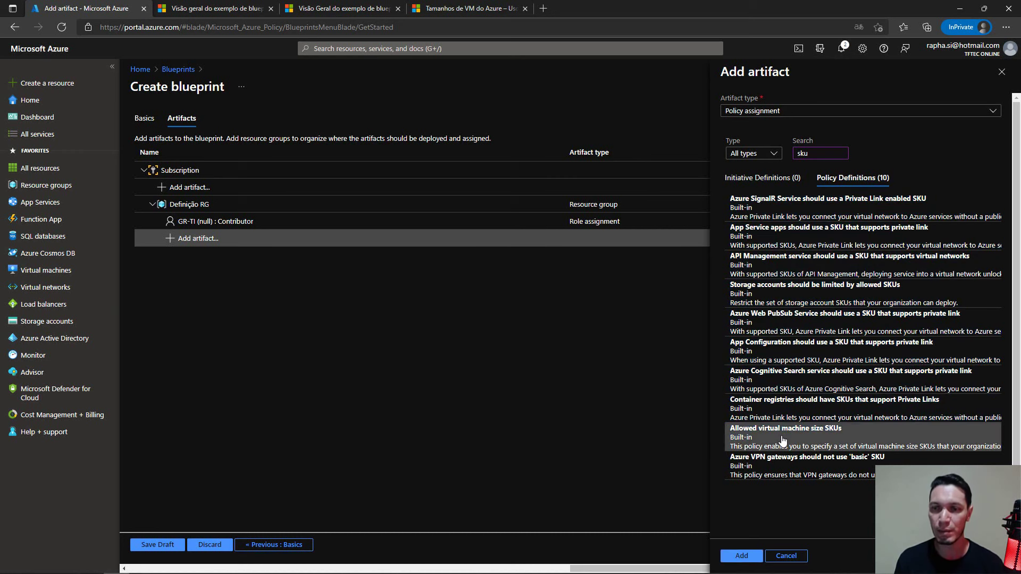
pyautogui.click(740, 555)
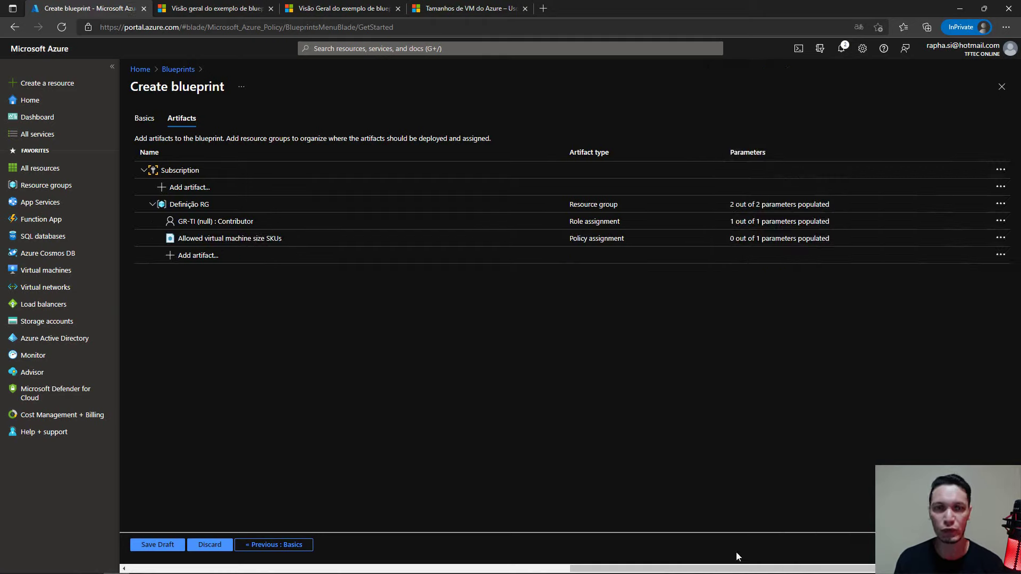
# - Open the SKU policy's parameters and untick the option to specify allowed sizes at assignment
pyautogui.click(244, 238)
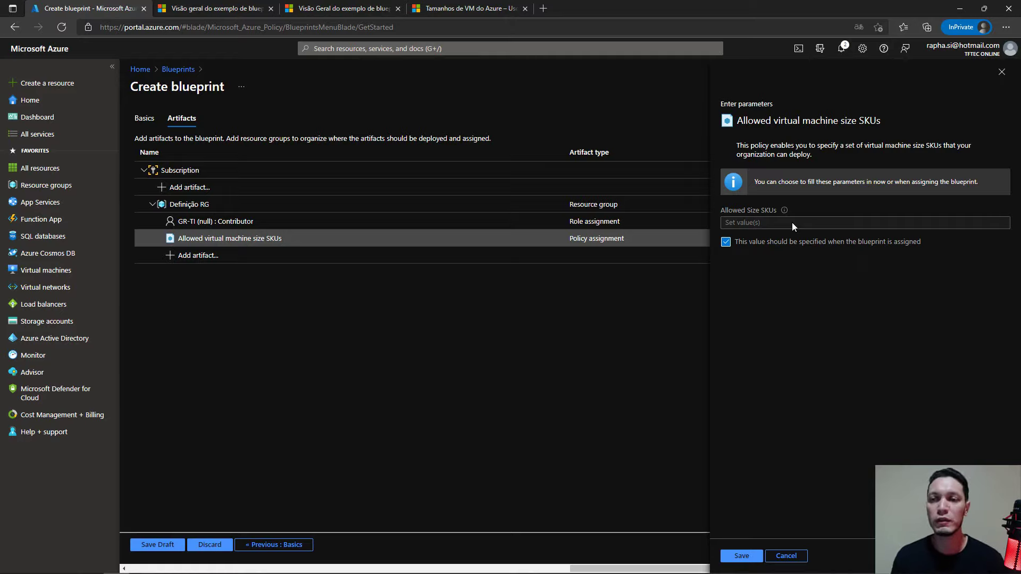
pyautogui.click(726, 242)
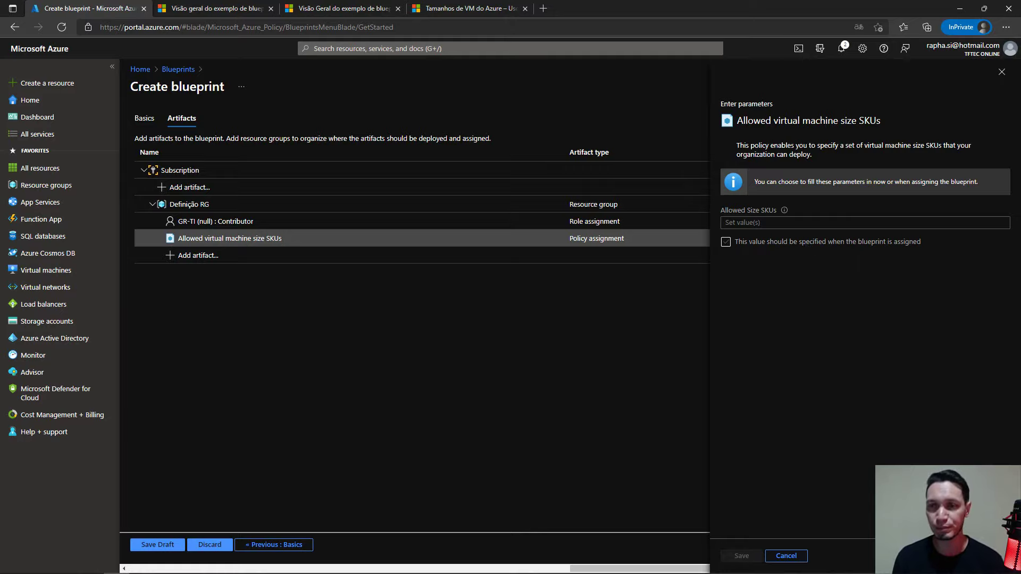
pyautogui.moveTo(785, 212)
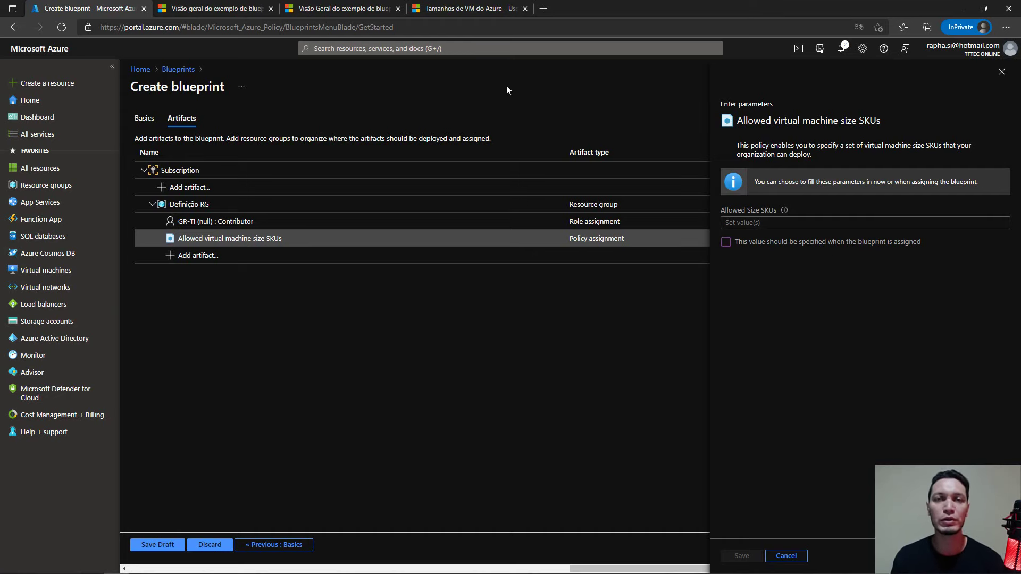
# - Find and select Standard_B2s in the B-series burstable VM sizes table, then return to the portal
pyautogui.click(468, 8)
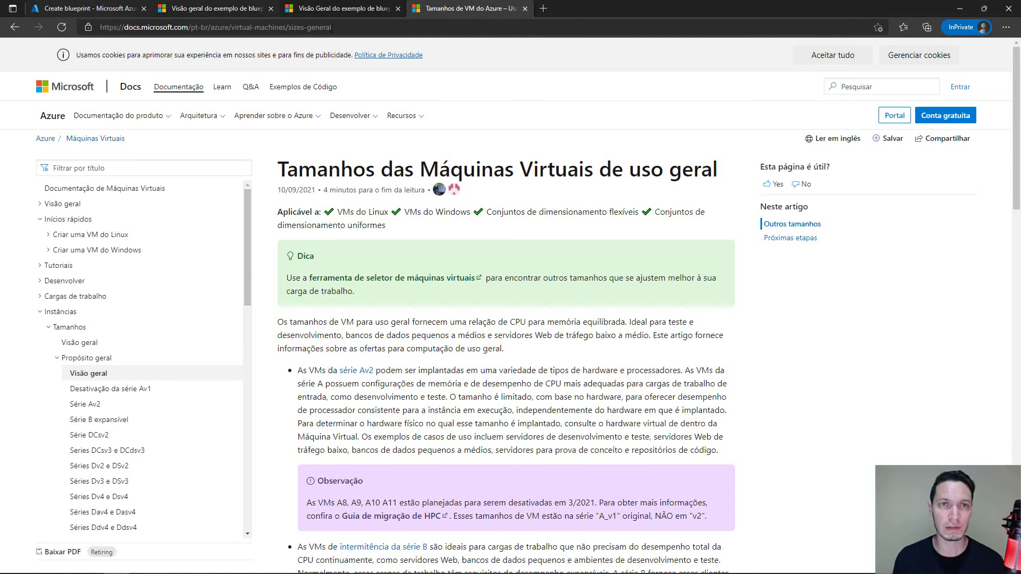
pyautogui.click(331, 28)
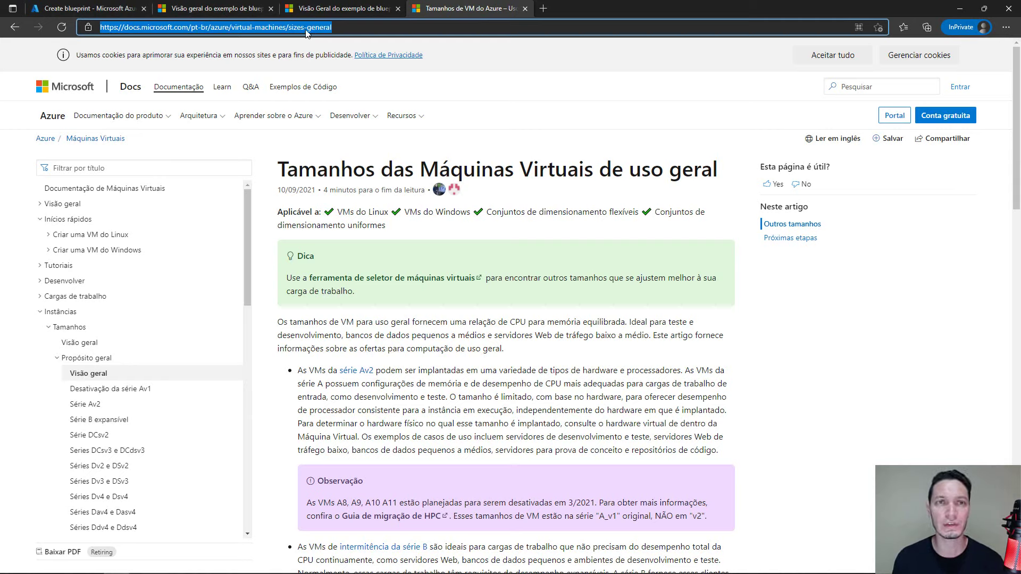
pyautogui.scroll(-7, 401, 153)
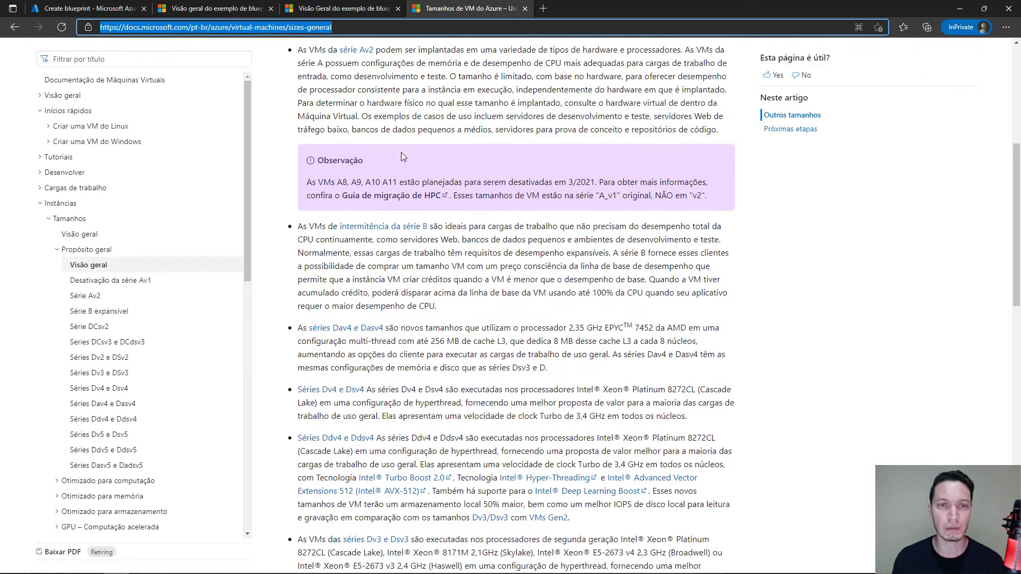
pyautogui.scroll(7, 387, 159)
pyautogui.scroll(-2, 372, 277)
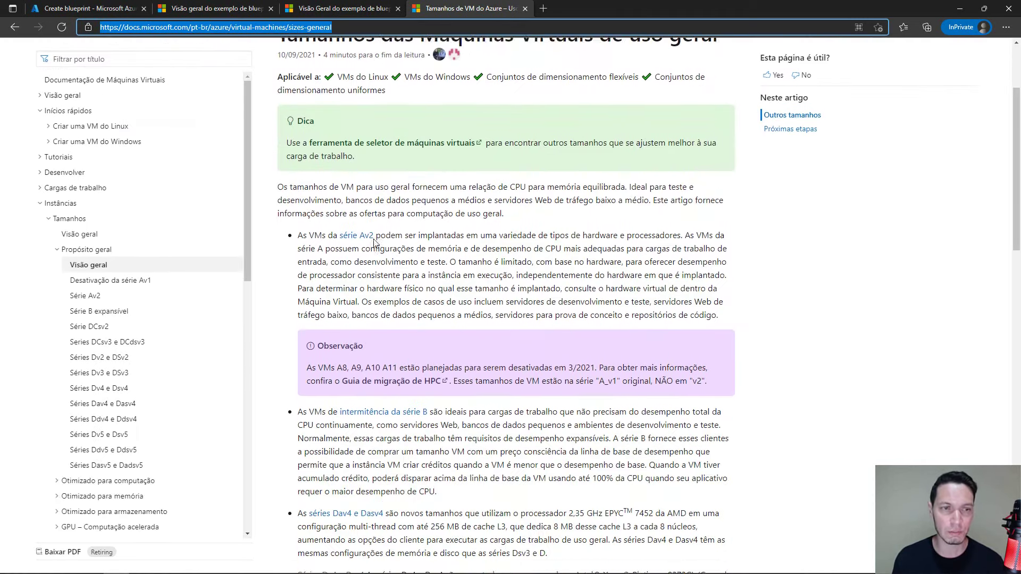
pyautogui.scroll(2, 365, 342)
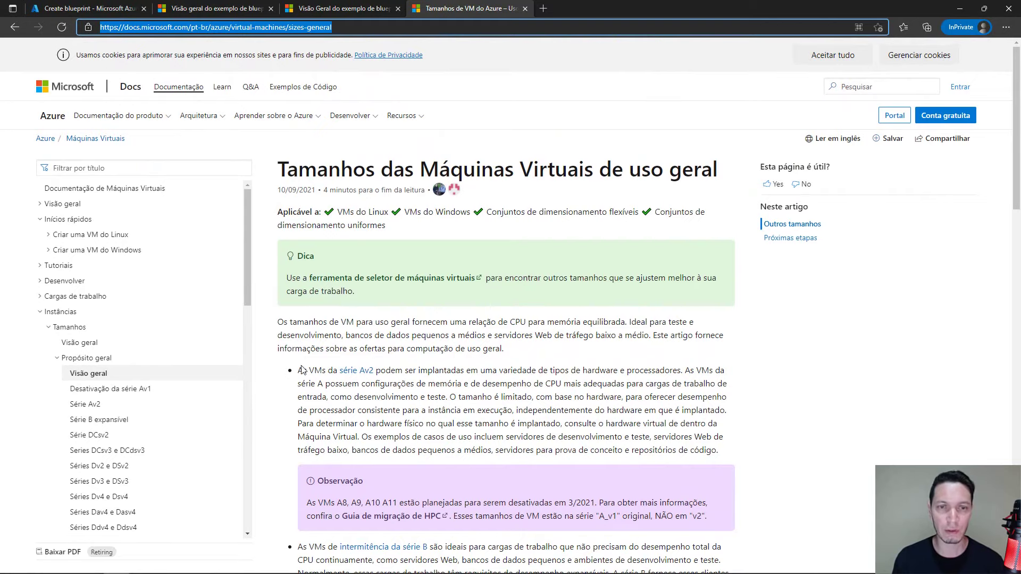
pyautogui.scroll(-6, 366, 342)
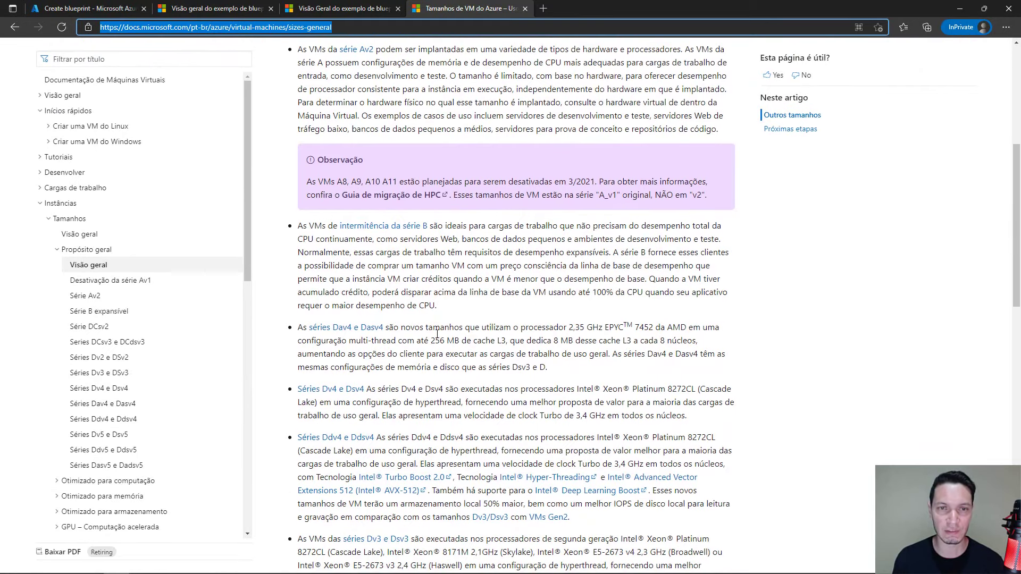
pyautogui.click(410, 229)
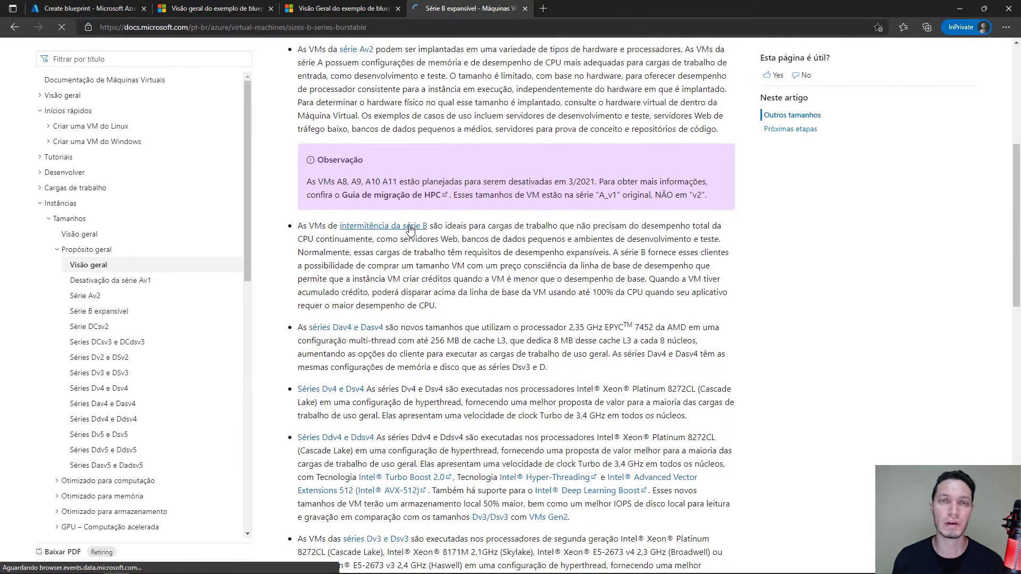
pyautogui.scroll(-5, 443, 233)
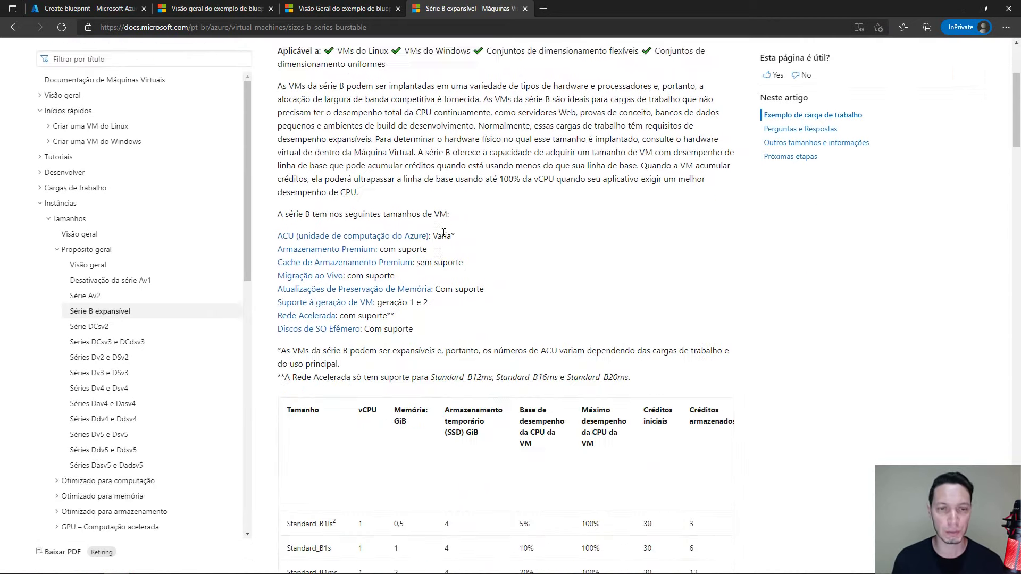
pyautogui.scroll(-8, 443, 232)
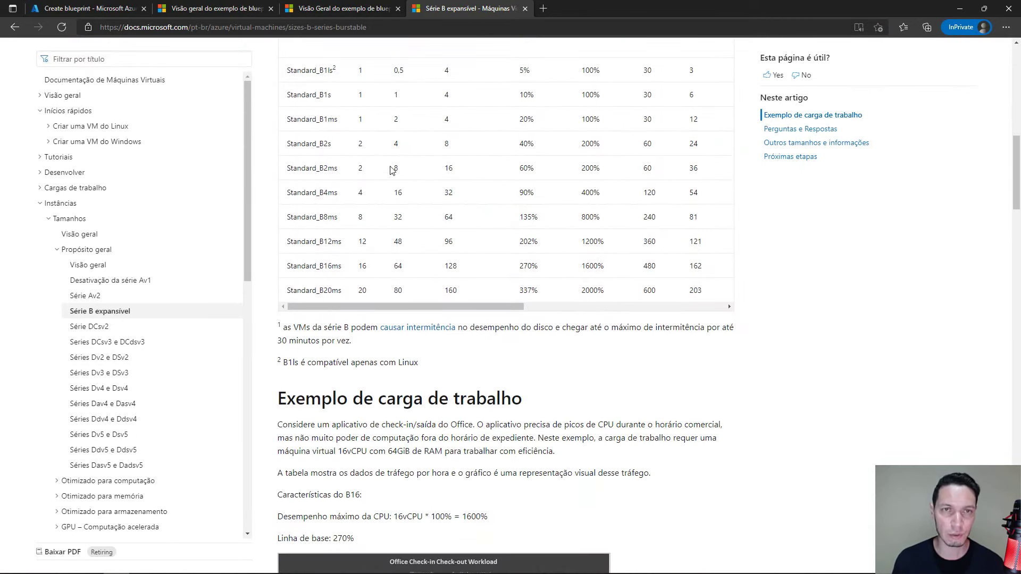
pyautogui.scroll(3, 392, 169)
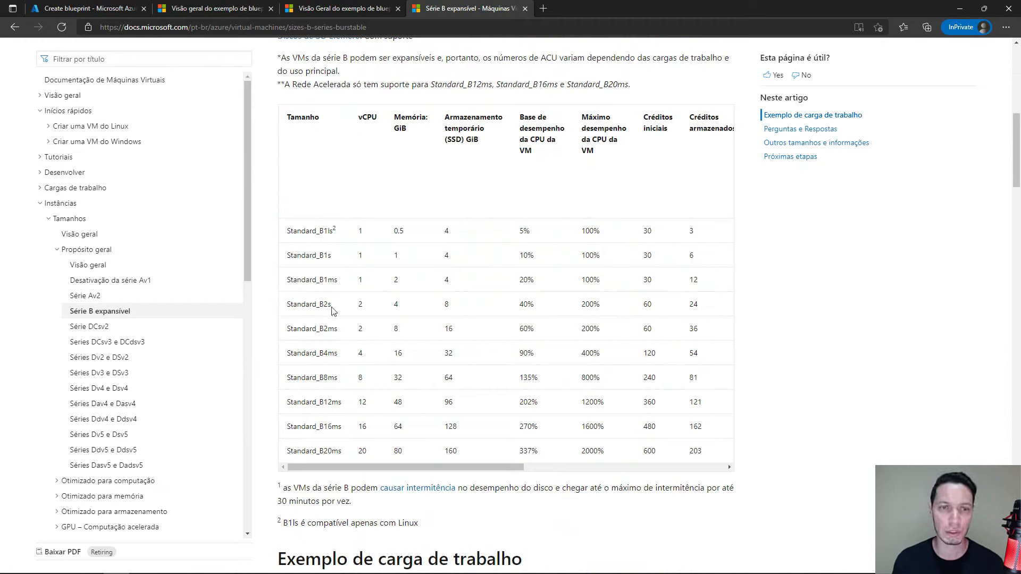
pyautogui.moveTo(332, 306); pyautogui.dragTo(288, 308)
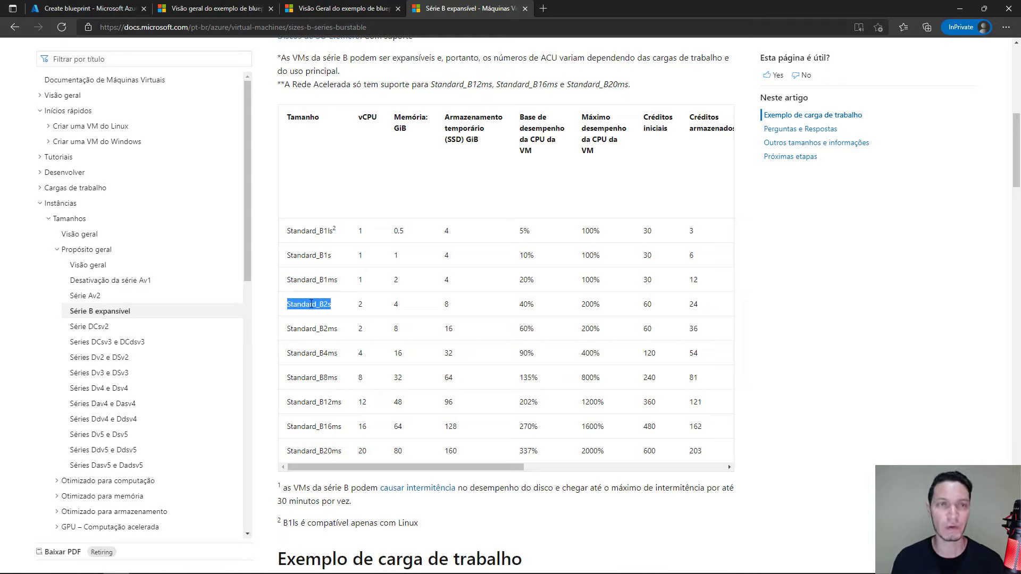
pyautogui.click(101, 7)
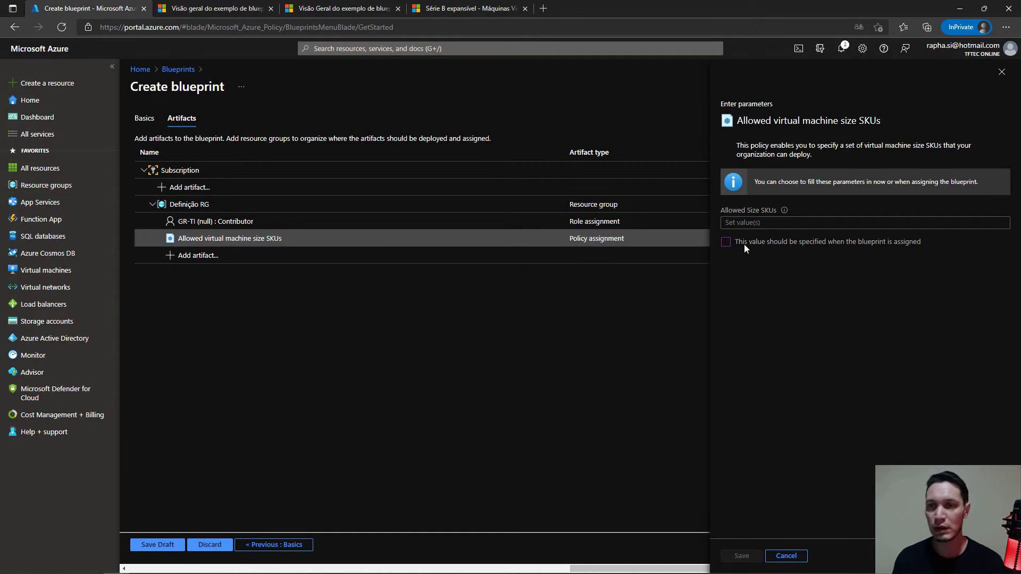
# - Enter ["Standard_B2s"] as the Allowed Size SKUs value and save the parameter
pyautogui.click(744, 222)
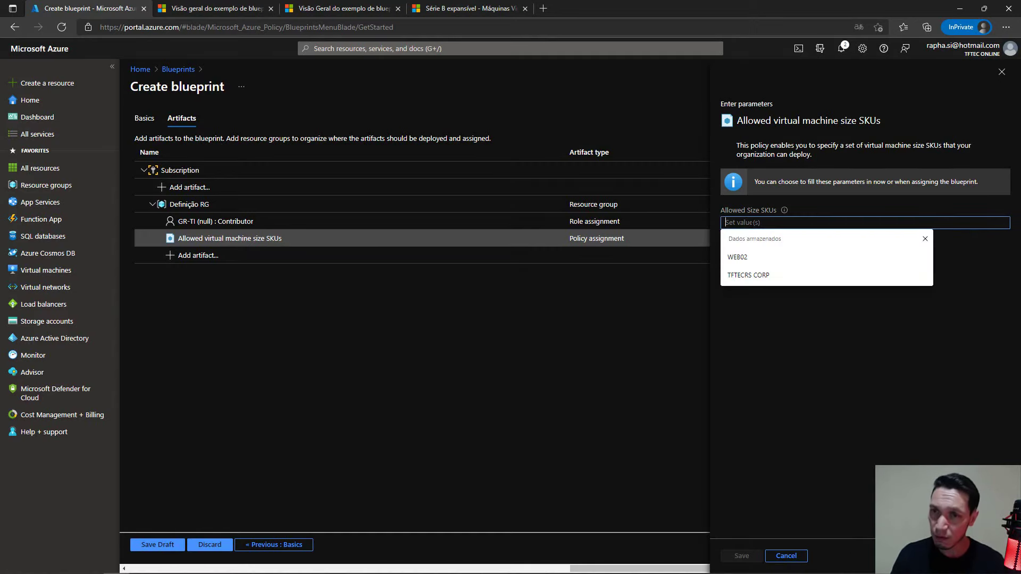
pyautogui.write('["Standard_B2s"')
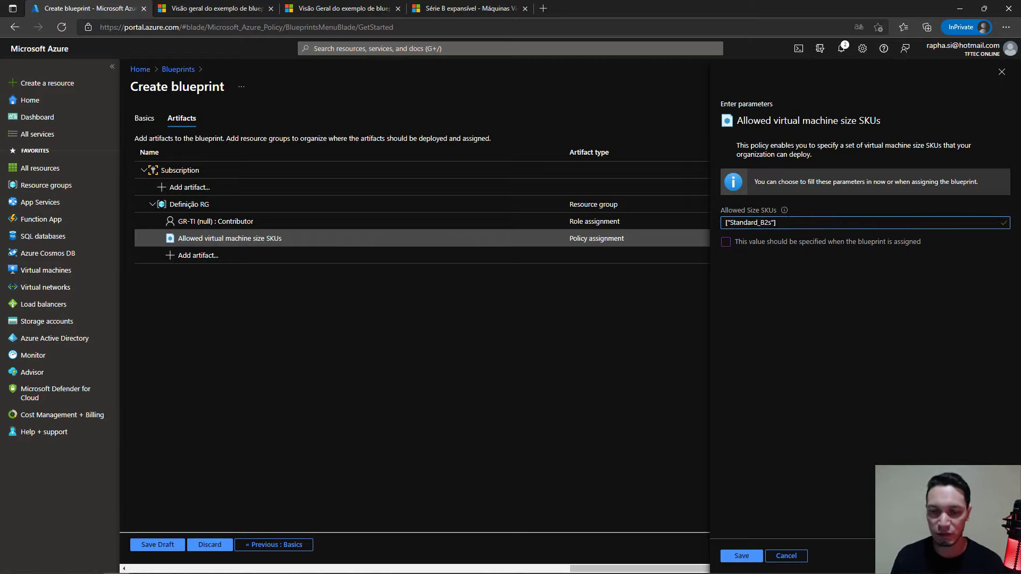
pyautogui.press('BackSpace')
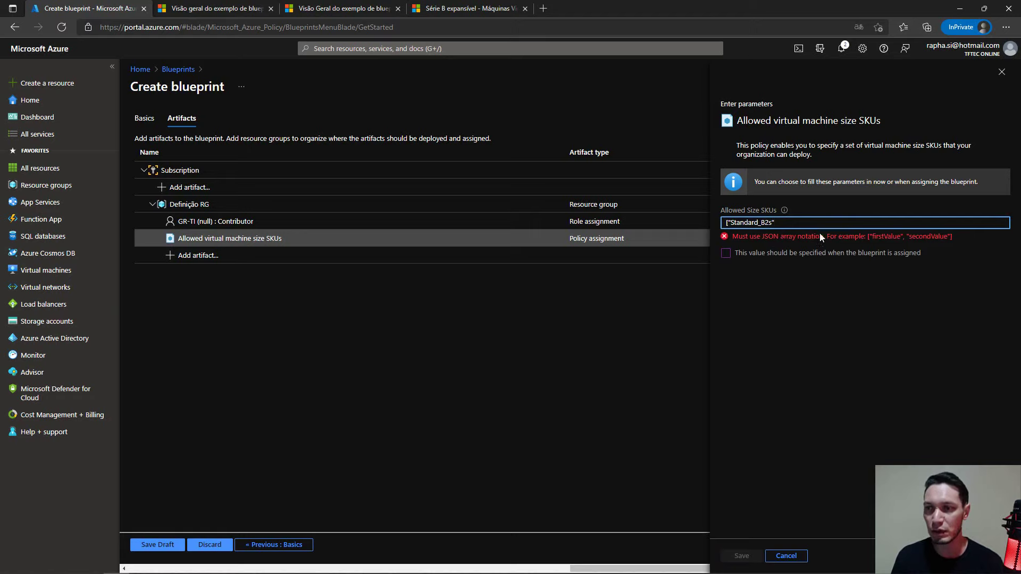
pyautogui.write(']')
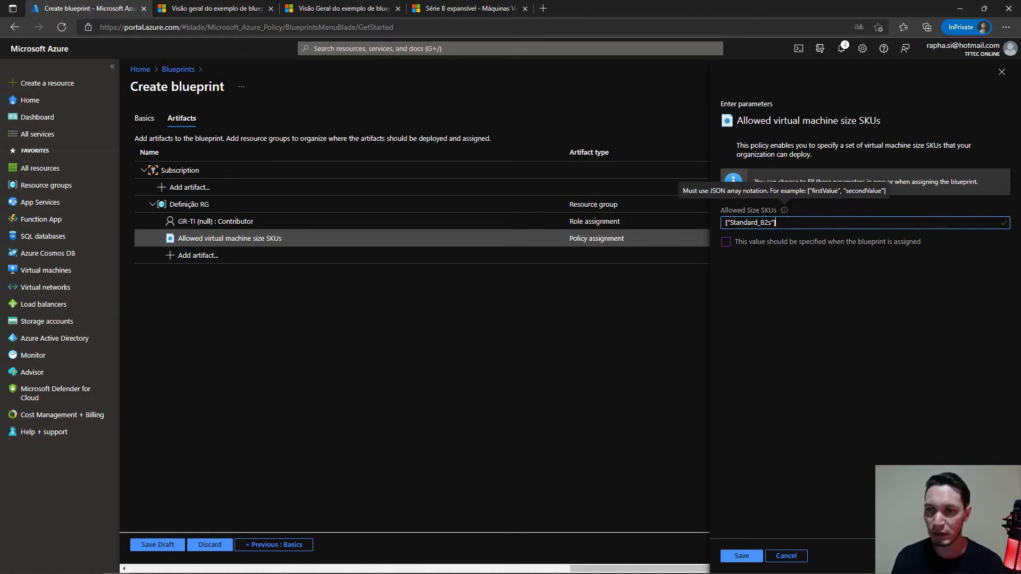
pyautogui.click(804, 300)
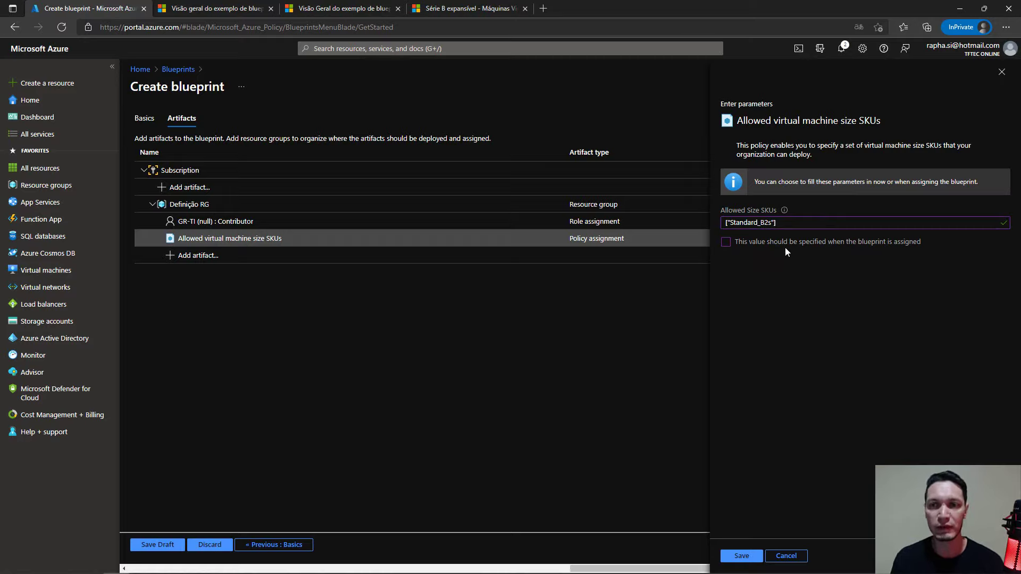
pyautogui.click(737, 555)
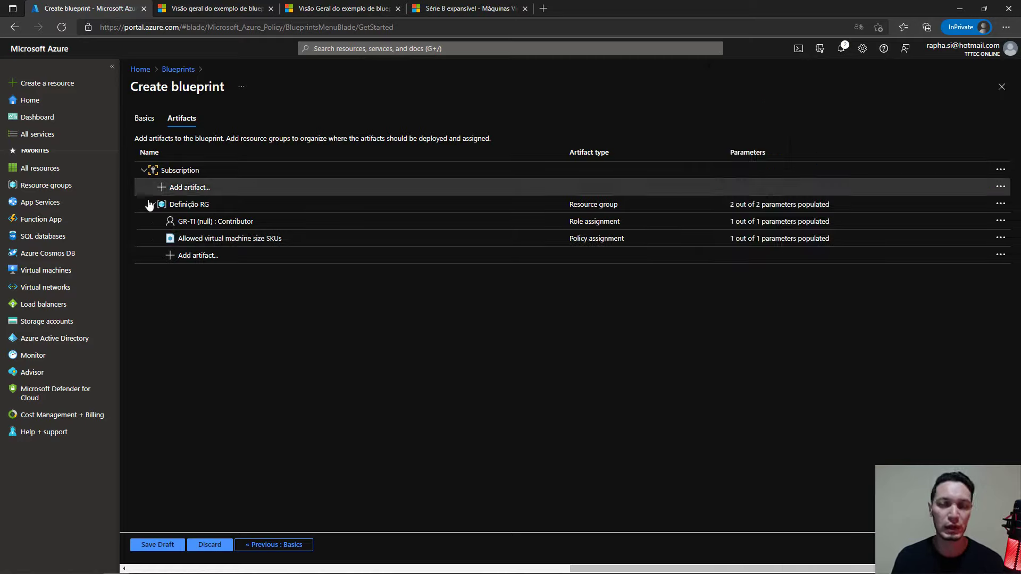
# - Add the 'Add a tag to resources' policy, found by searching 'tag', under Definição RG and open its parameters
pyautogui.click(192, 263)
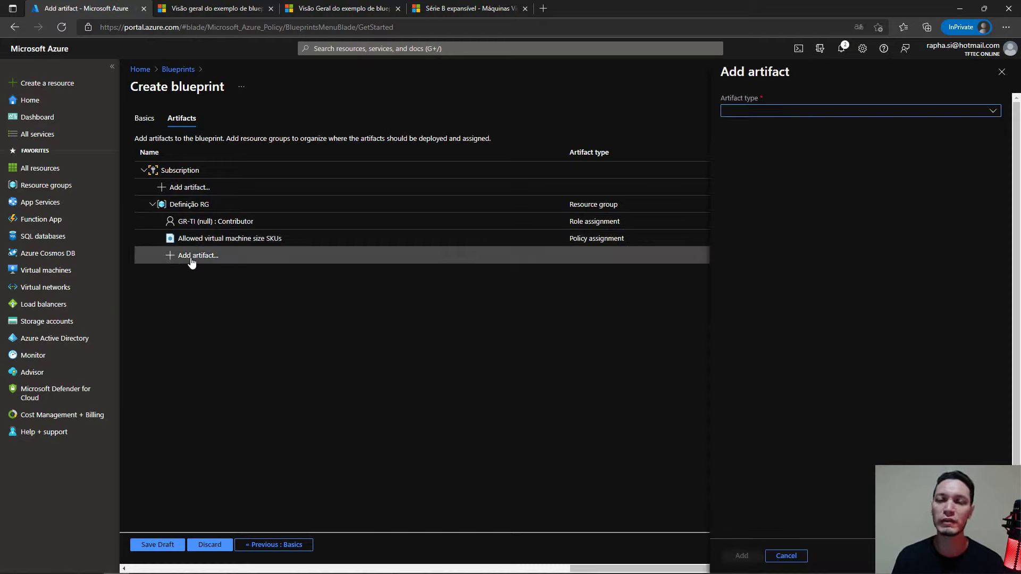
pyautogui.click(871, 116)
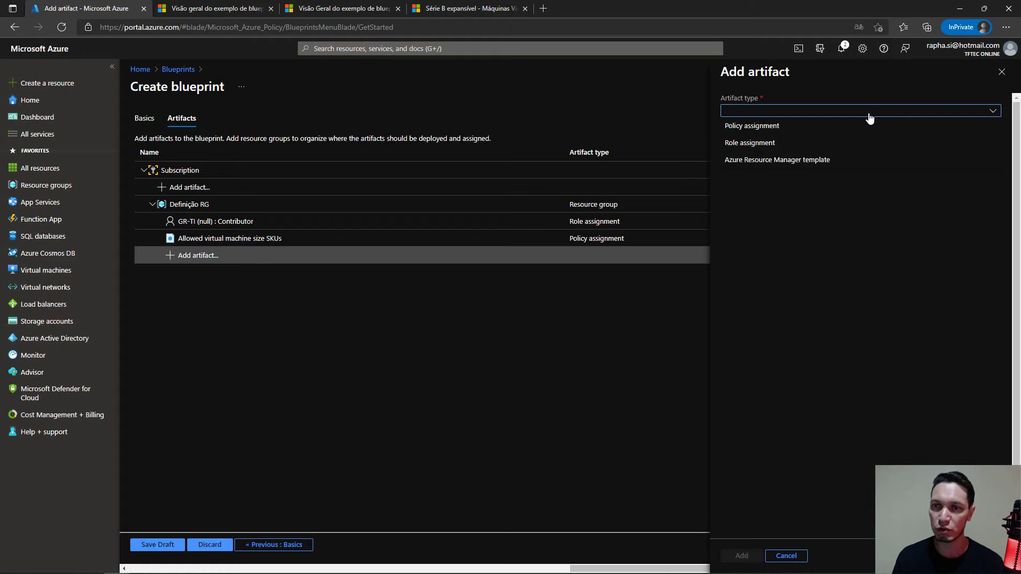
pyautogui.click(756, 128)
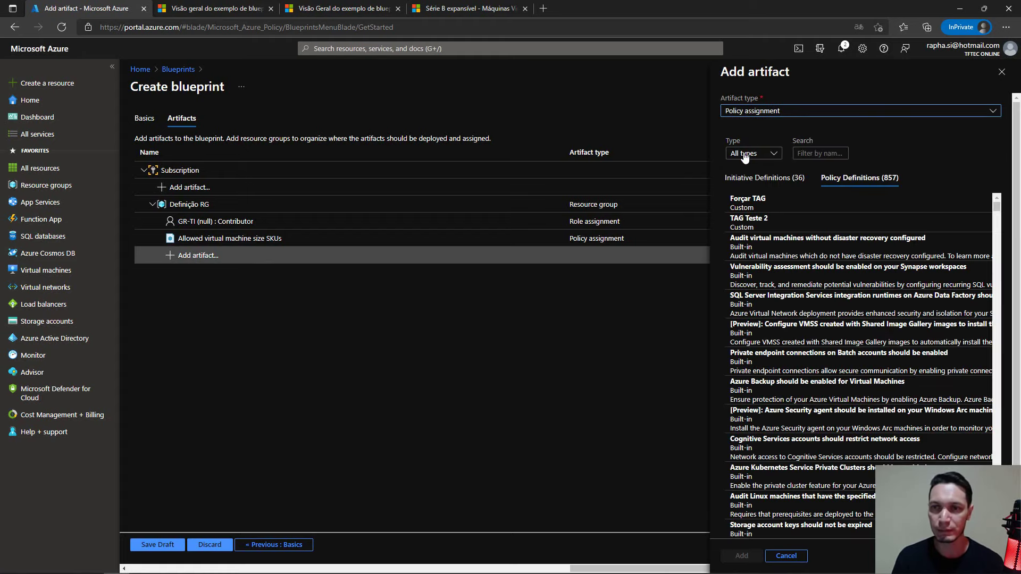
pyautogui.click(824, 155)
pyautogui.write('tag')
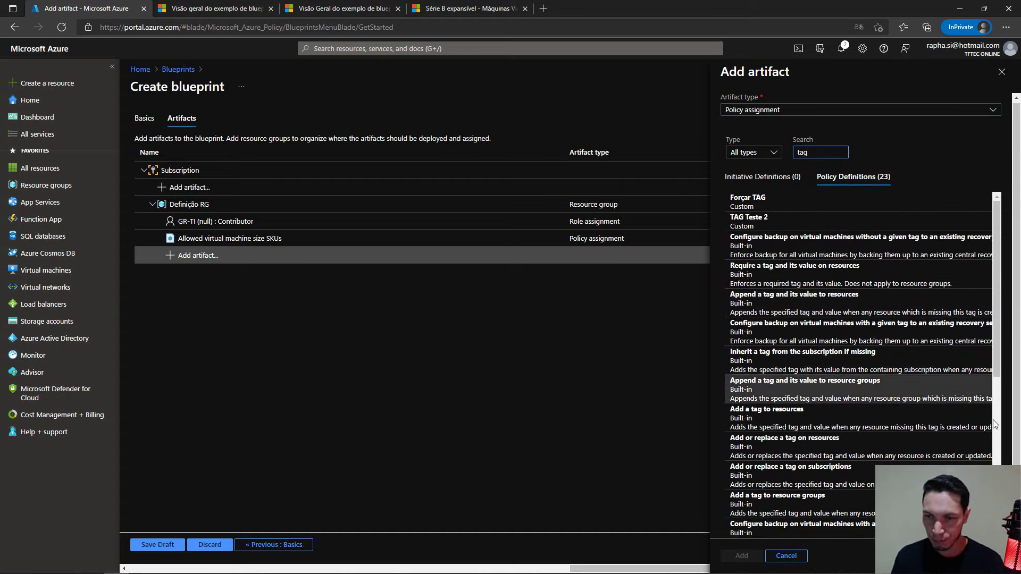
pyautogui.click(785, 419)
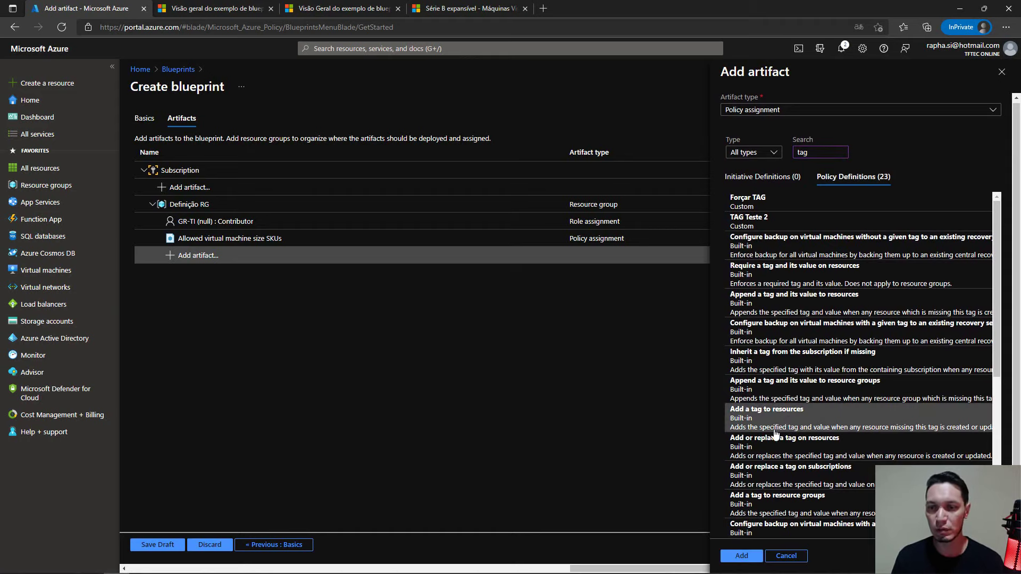
pyautogui.click(741, 556)
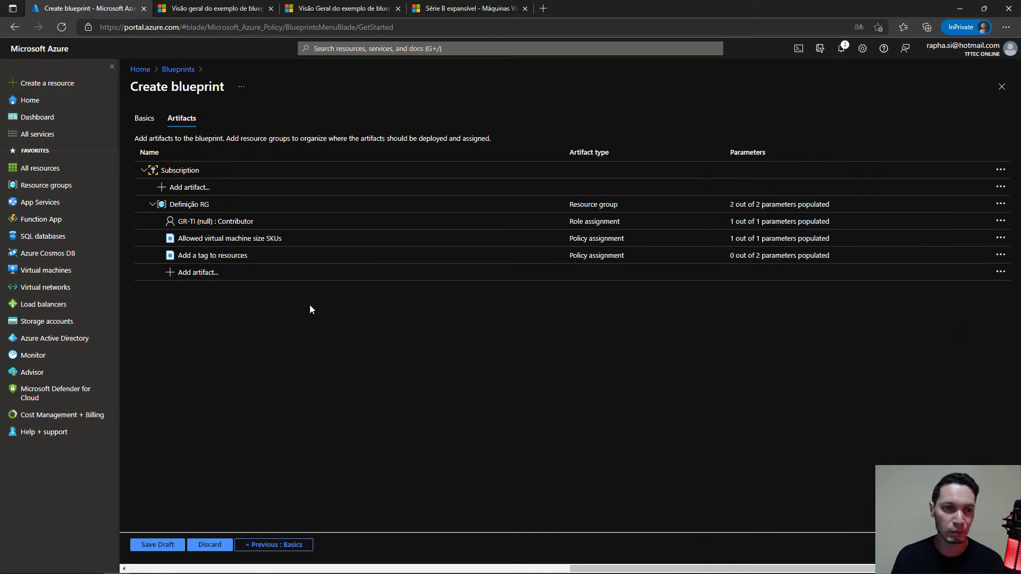
pyautogui.click(232, 258)
# - Set the policy's tag name to ENV and tag value to DEV now, and save
pyautogui.click(726, 261)
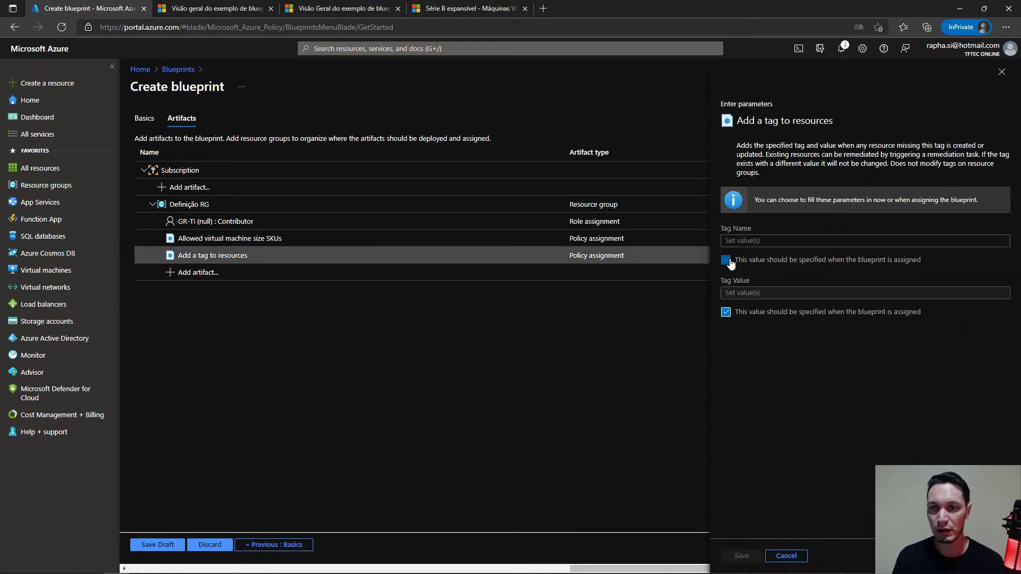
pyautogui.click(756, 240)
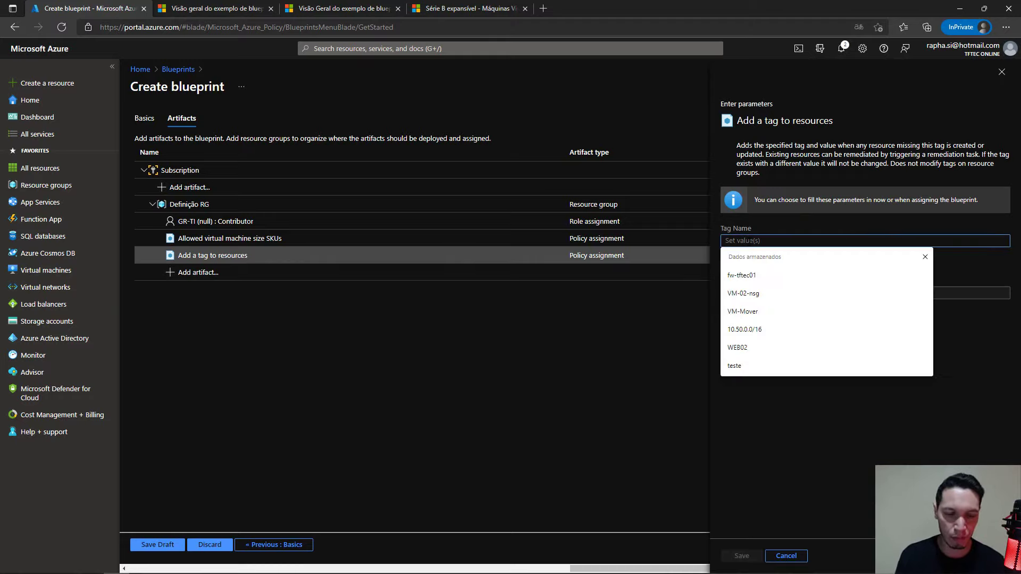
pyautogui.write('ENV')
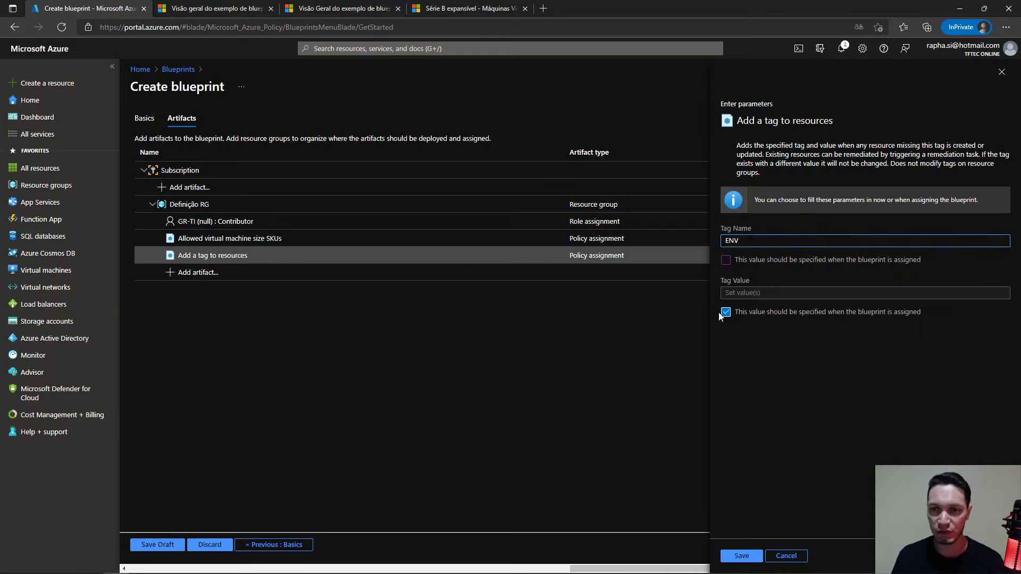
pyautogui.click(725, 312)
pyautogui.click(745, 292)
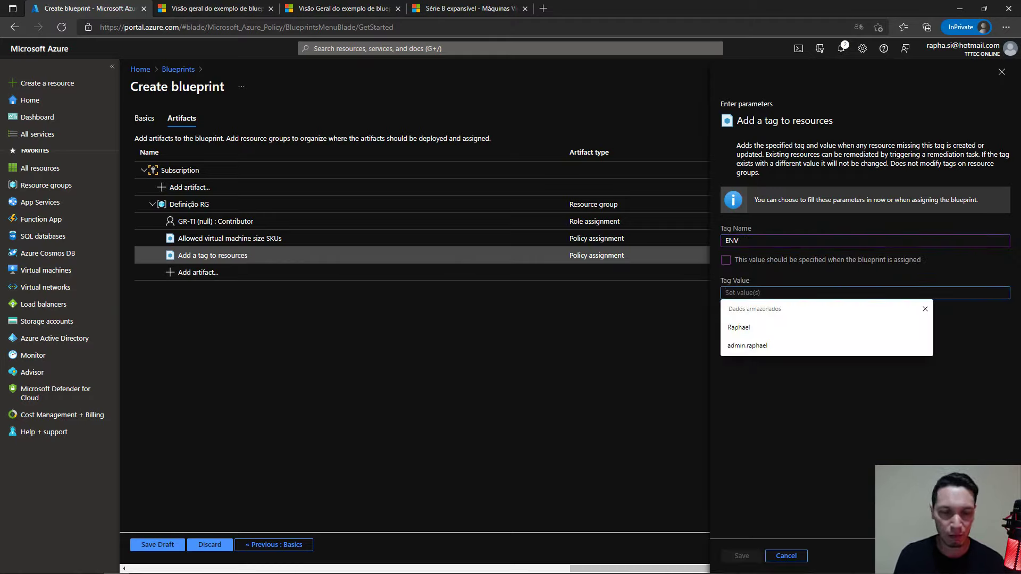
pyautogui.write('DEV')
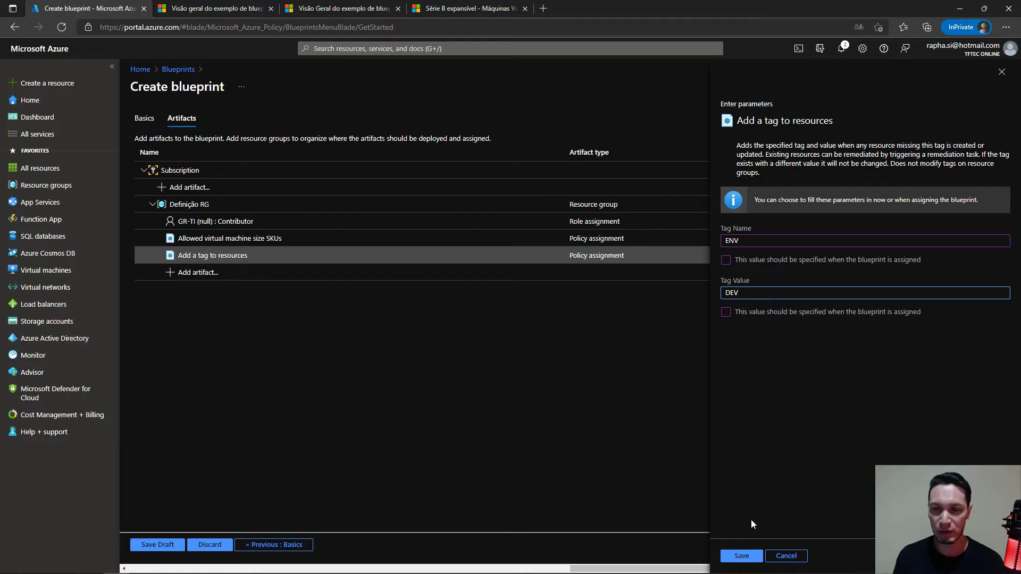
pyautogui.click(740, 556)
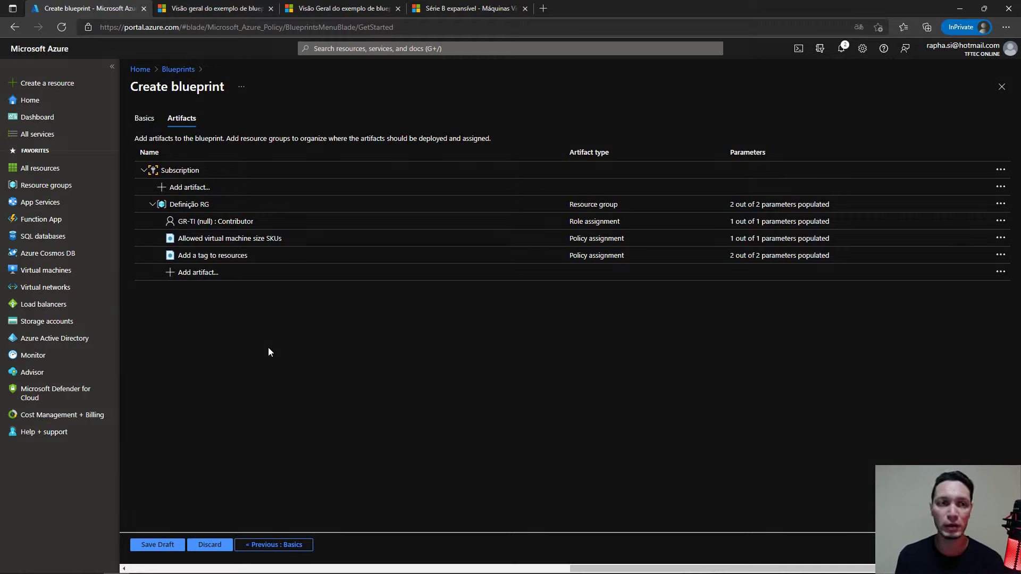
# - Add an Allowed locations policy assignment artifact, found by searching 'location', to Definição RG
pyautogui.click(198, 275)
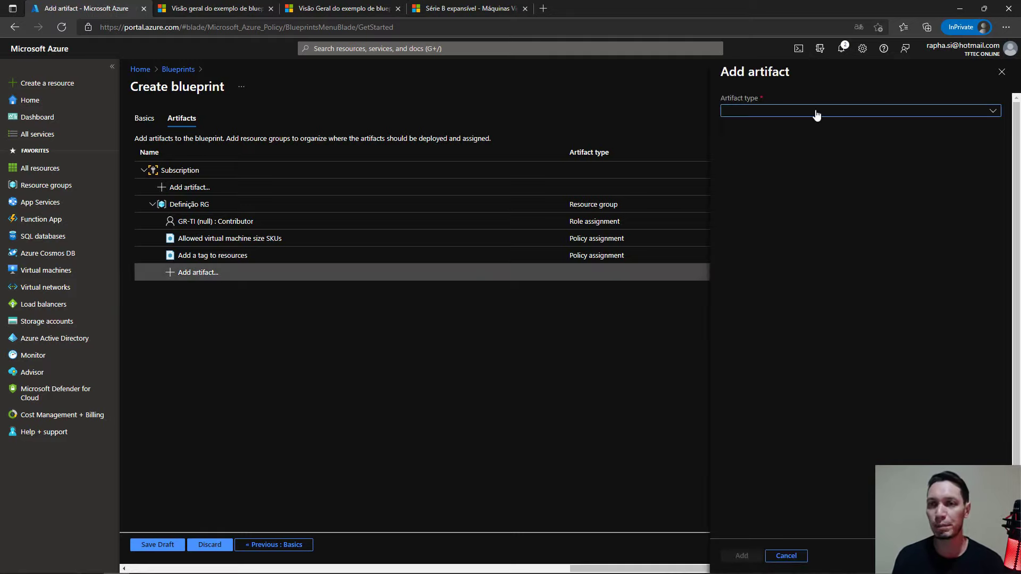
pyautogui.click(816, 111)
pyautogui.click(754, 129)
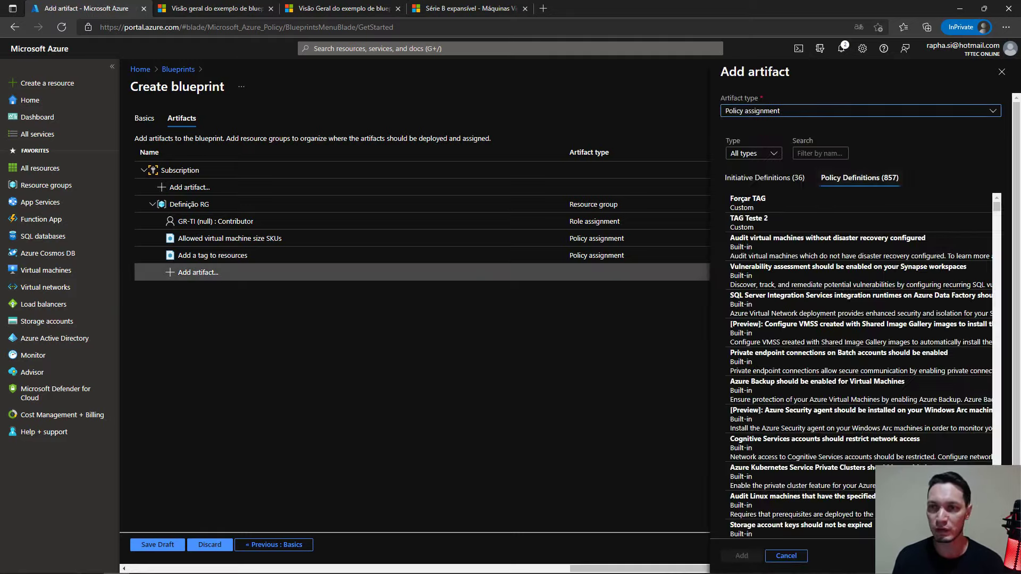
pyautogui.click(798, 153)
pyautogui.write('location')
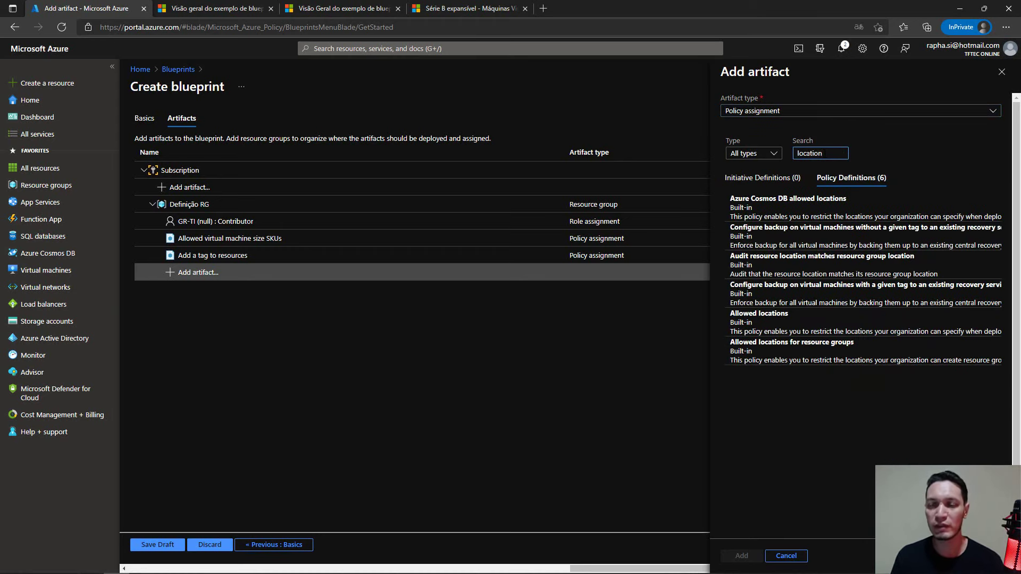
pyautogui.click(752, 322)
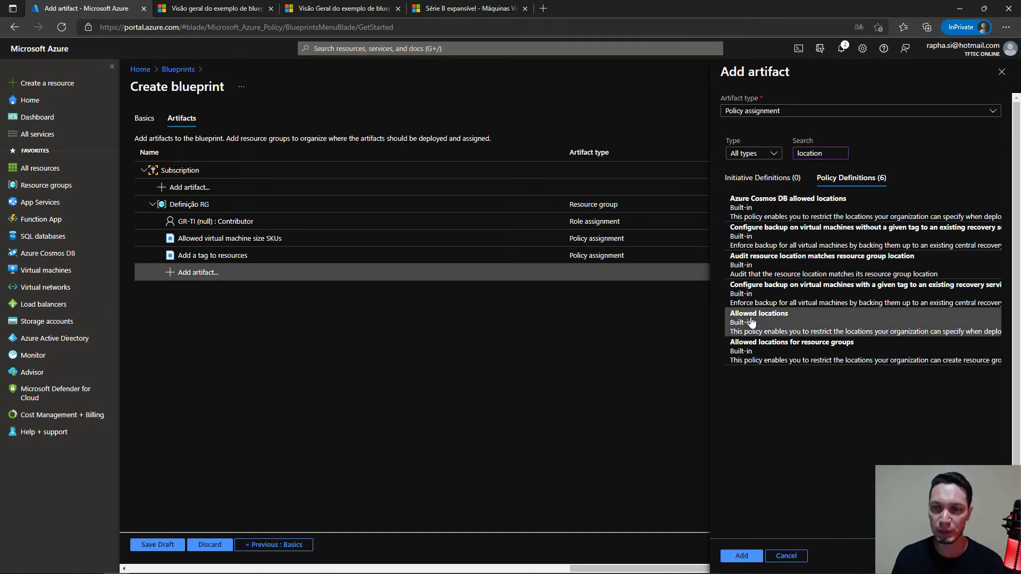
pyautogui.click(741, 556)
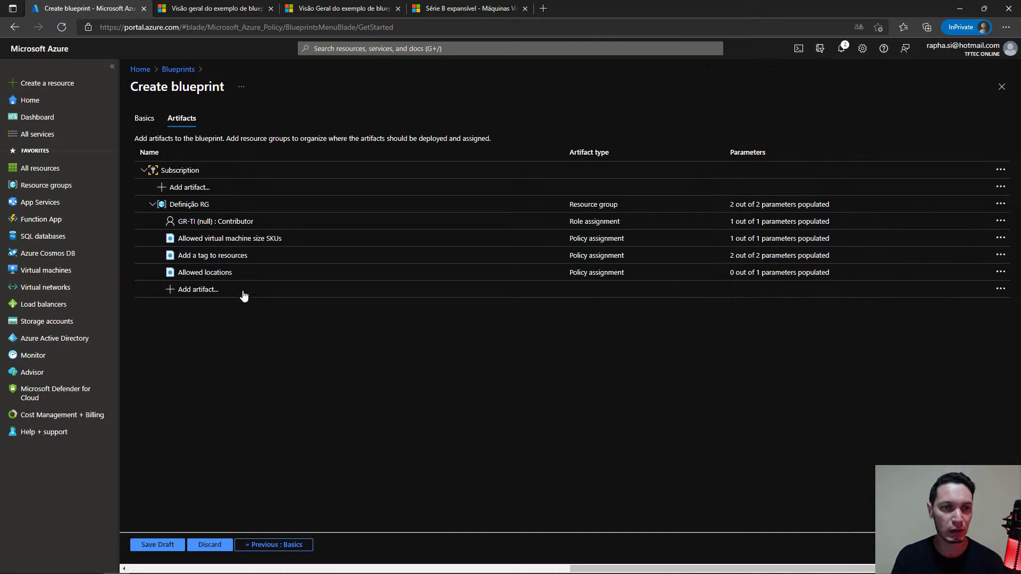
# - Set the Allowed locations parameter now to East US and East US 2, and save it
pyautogui.click(198, 274)
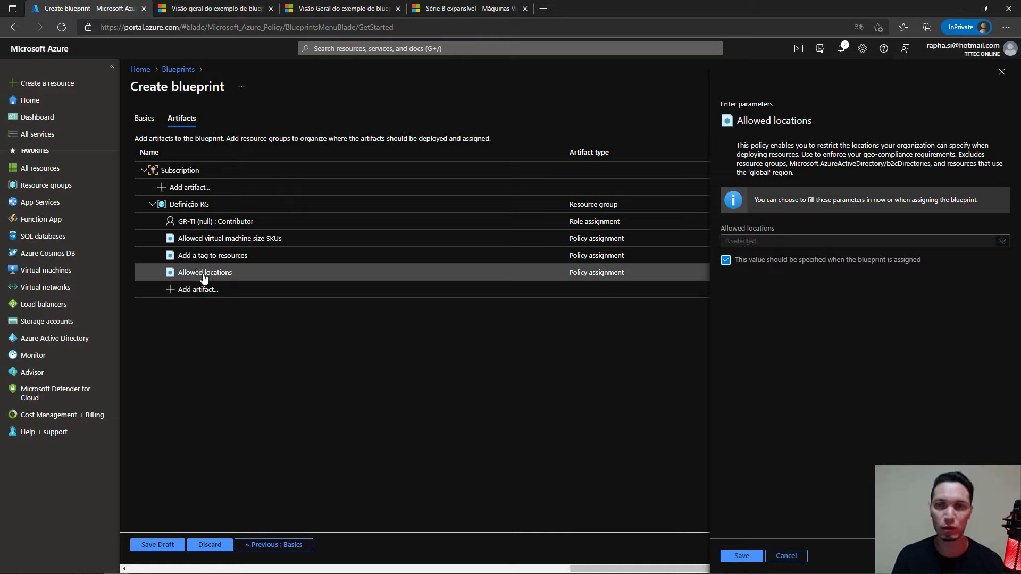
pyautogui.click(724, 260)
pyautogui.click(1002, 242)
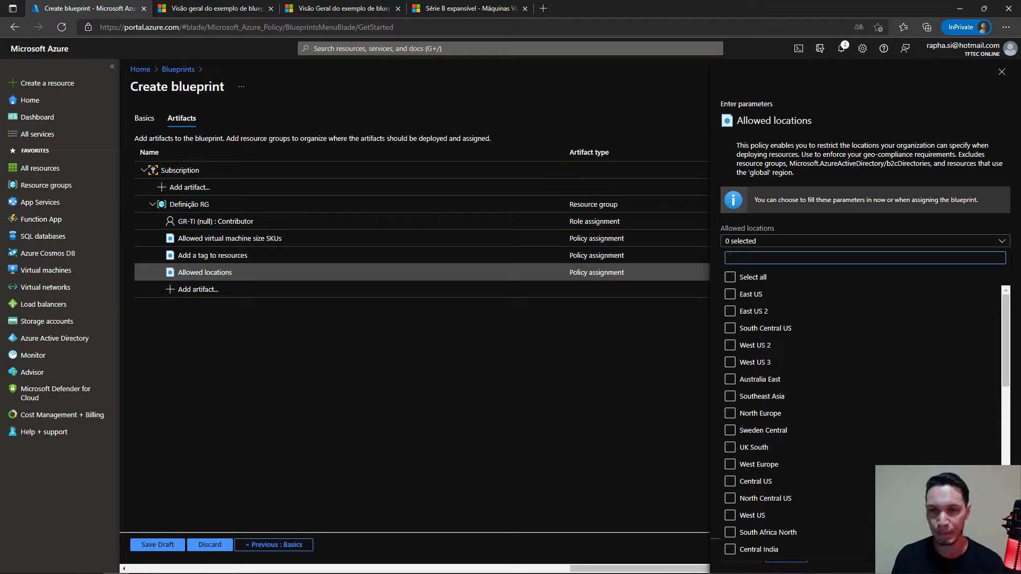
pyautogui.click(731, 295)
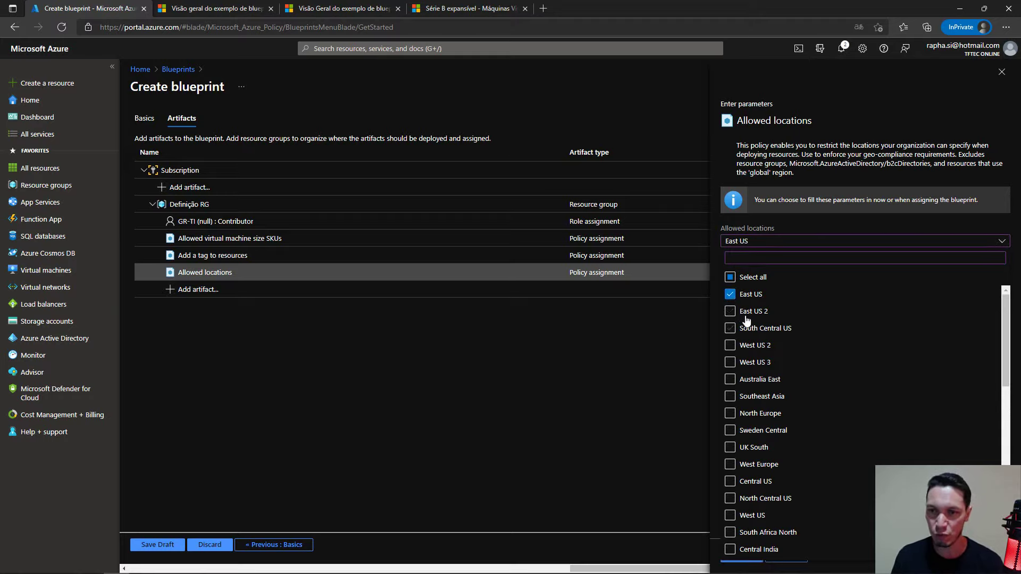
pyautogui.click(730, 312)
pyautogui.scroll(-3, 780, 505)
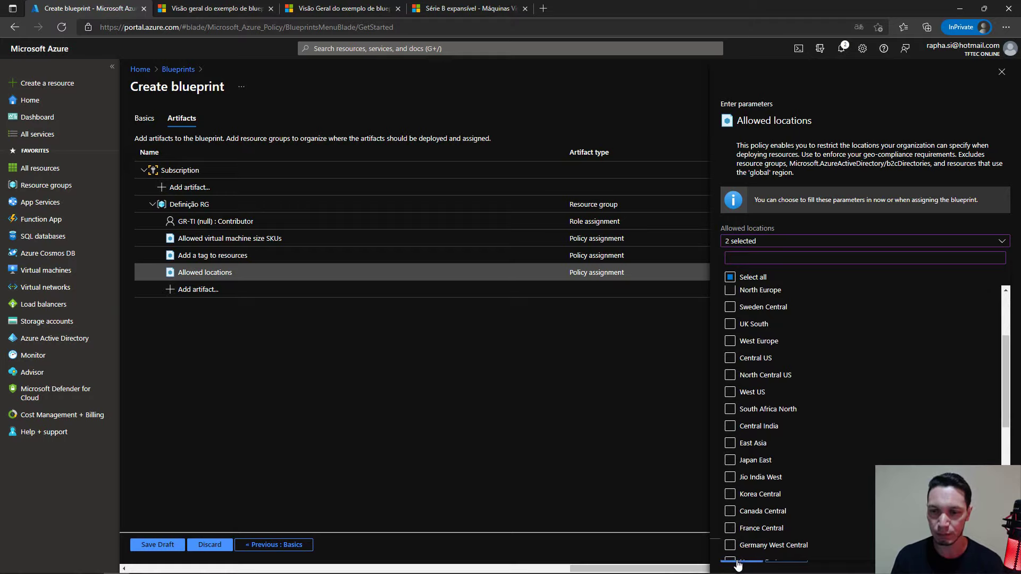
pyautogui.click(737, 564)
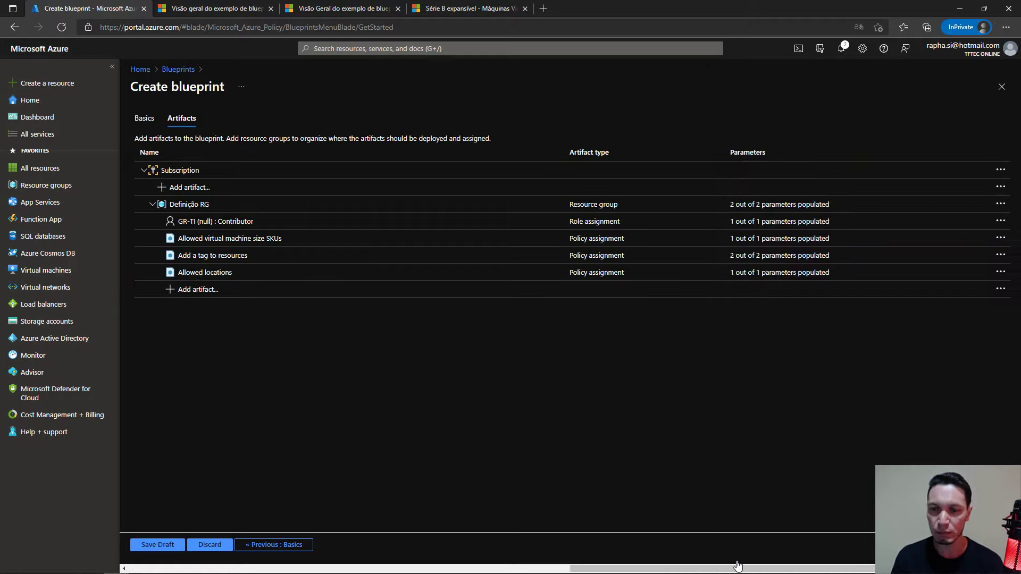
pyautogui.click(205, 273)
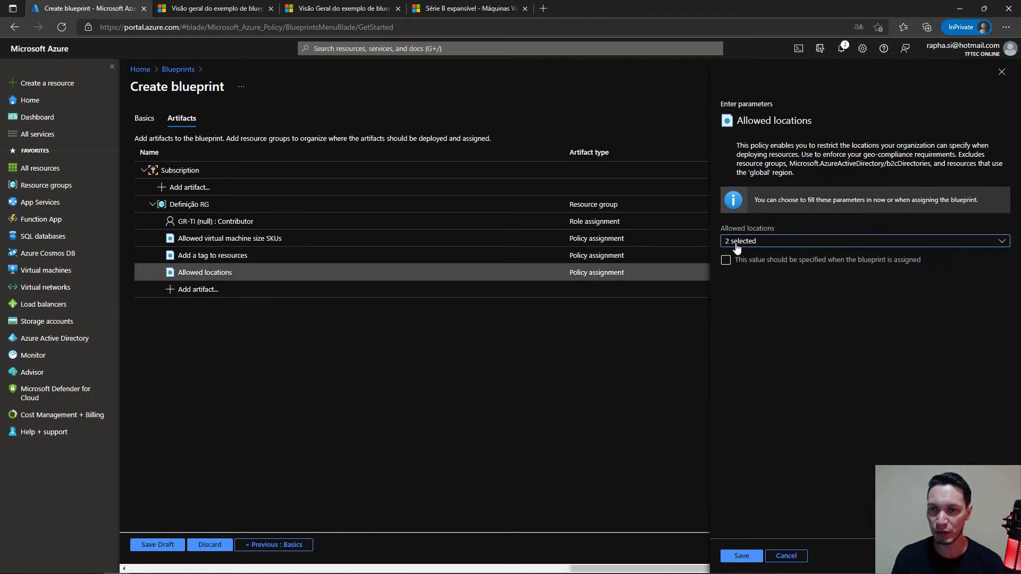
pyautogui.click(741, 556)
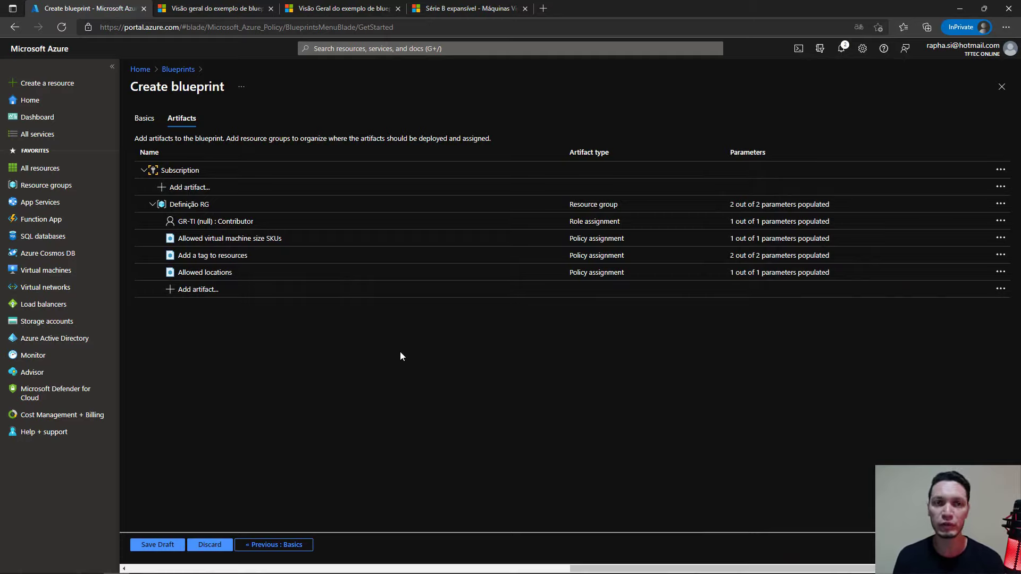
# - Add an Azure Resource Manager template artifact with display name 'Deploy Storage Account + Azure Files'
pyautogui.click(192, 296)
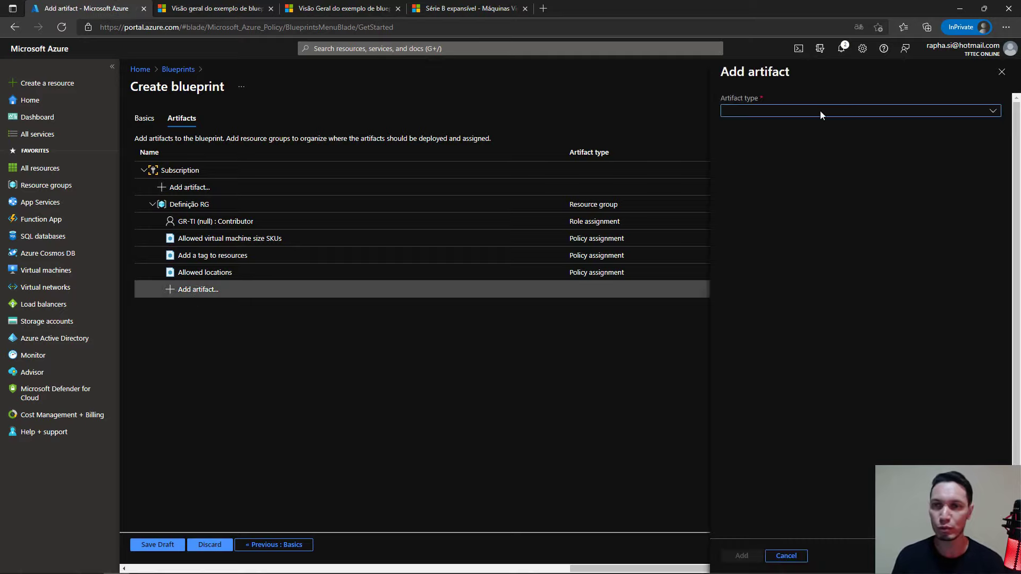
pyautogui.click(838, 109)
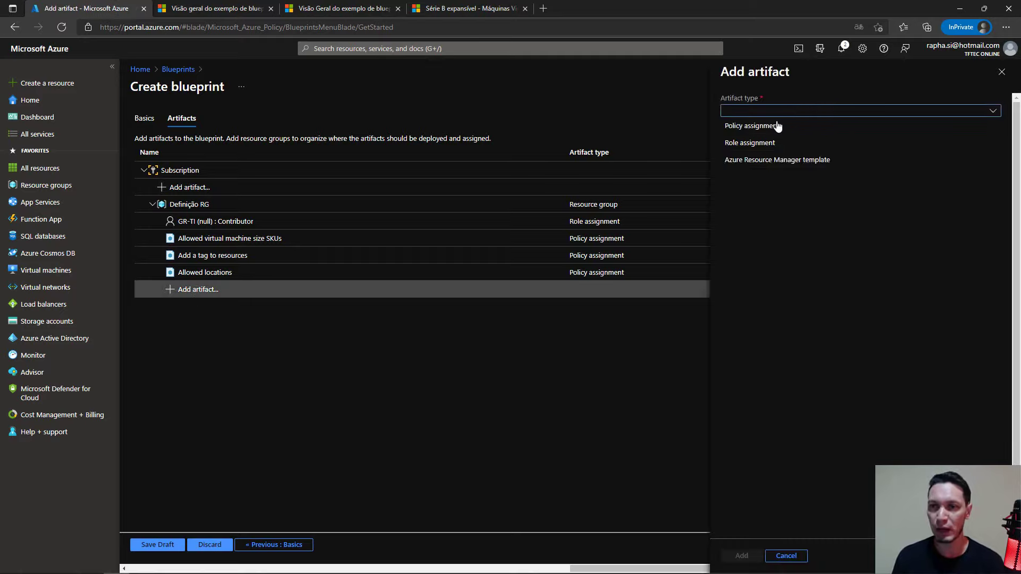
pyautogui.click(732, 162)
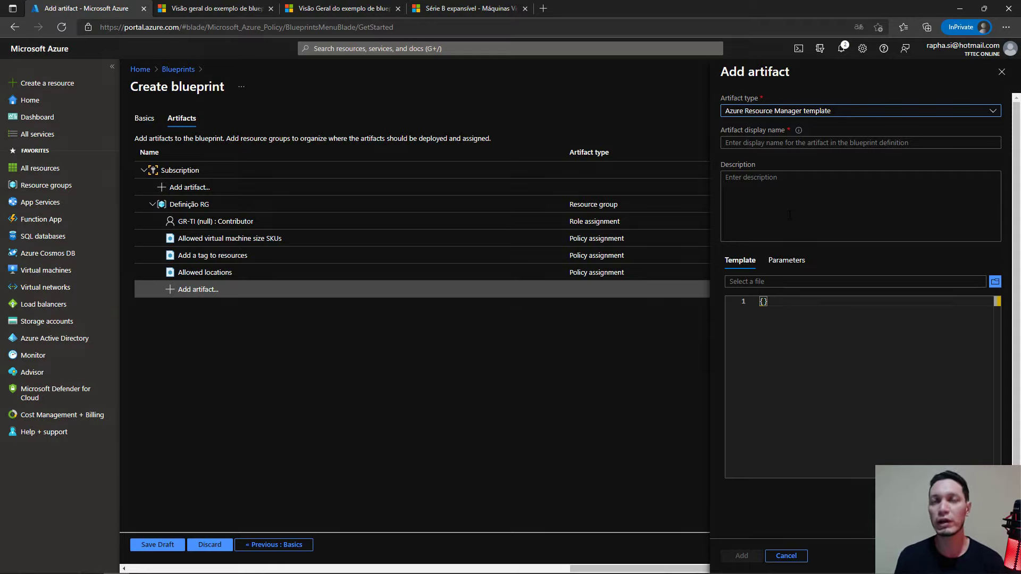
pyautogui.click(749, 144)
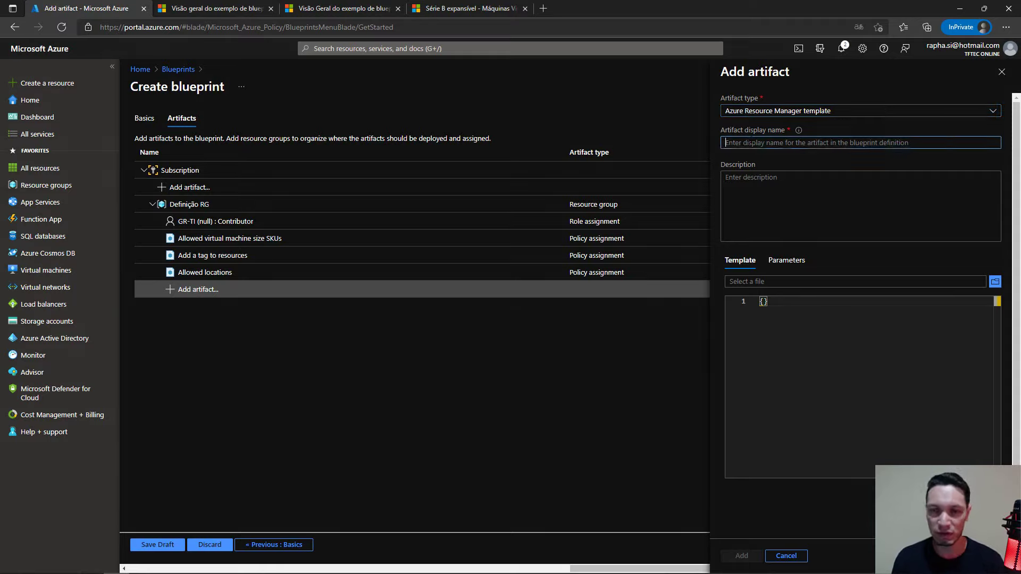
pyautogui.write('Deploy')
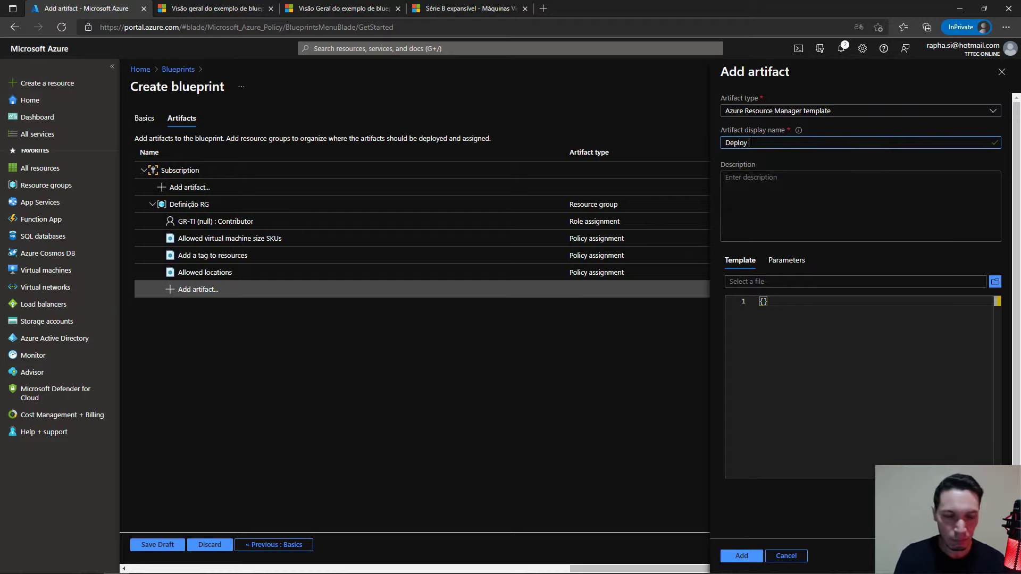
pyautogui.write(' Stor')
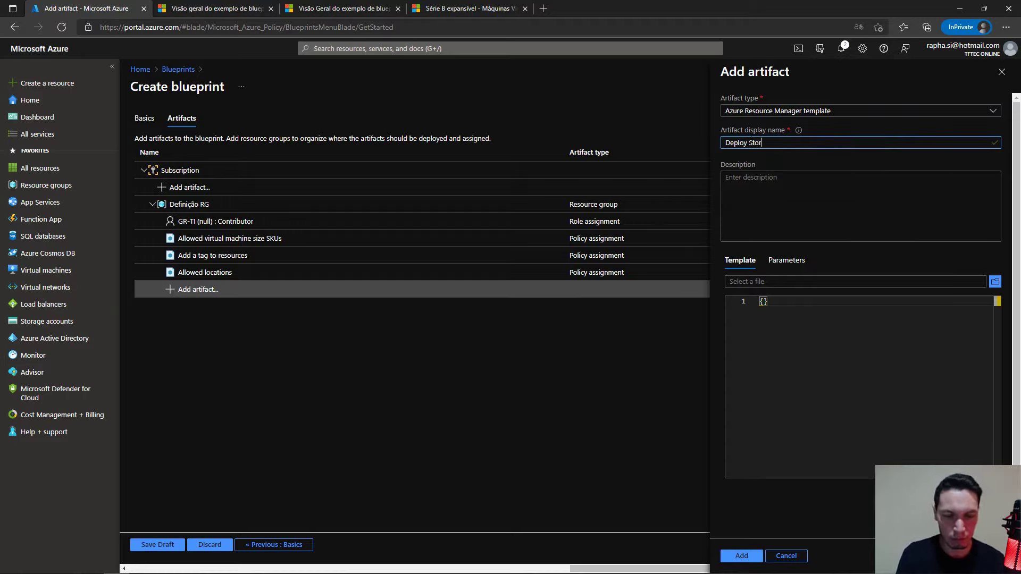
pyautogui.write('age Account')
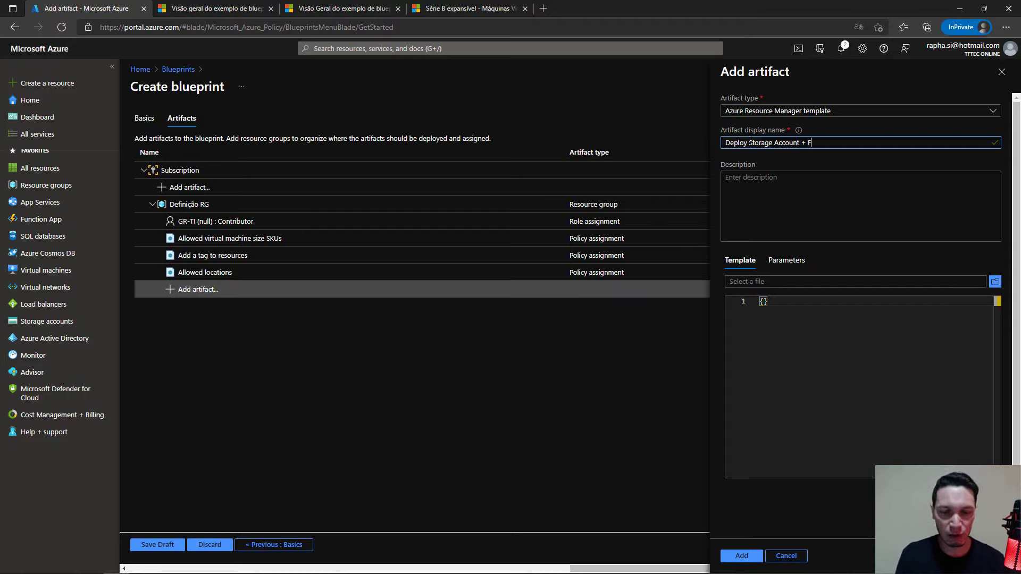
pyautogui.write(' + Azure')
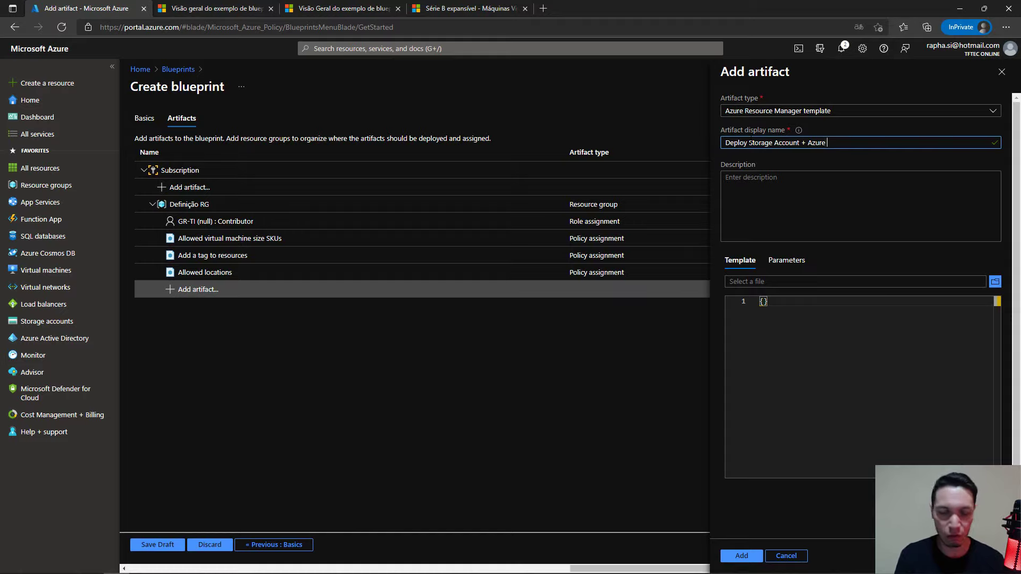
pyautogui.write(' Fil')
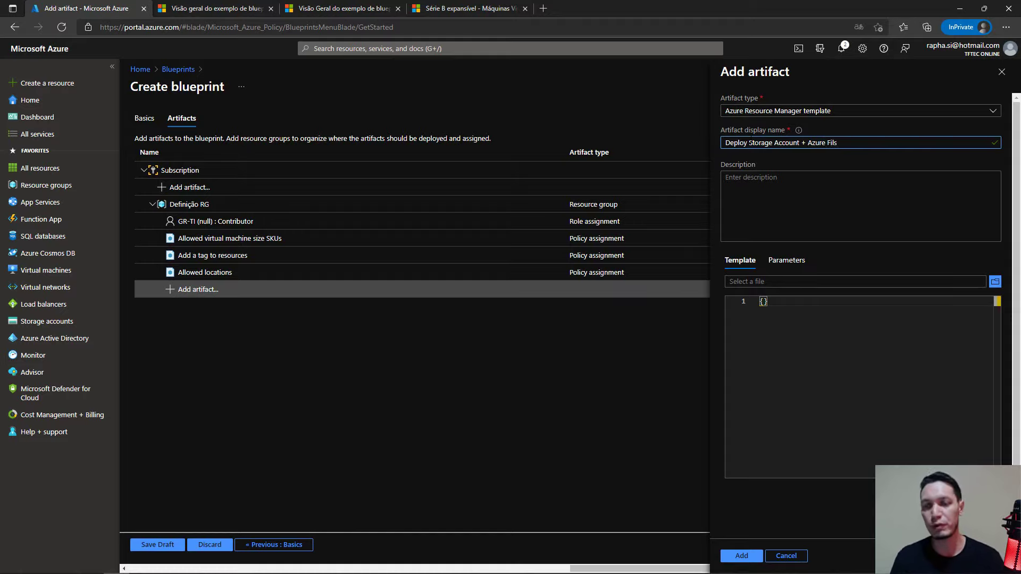
pyautogui.write('es')
pyautogui.click(726, 177)
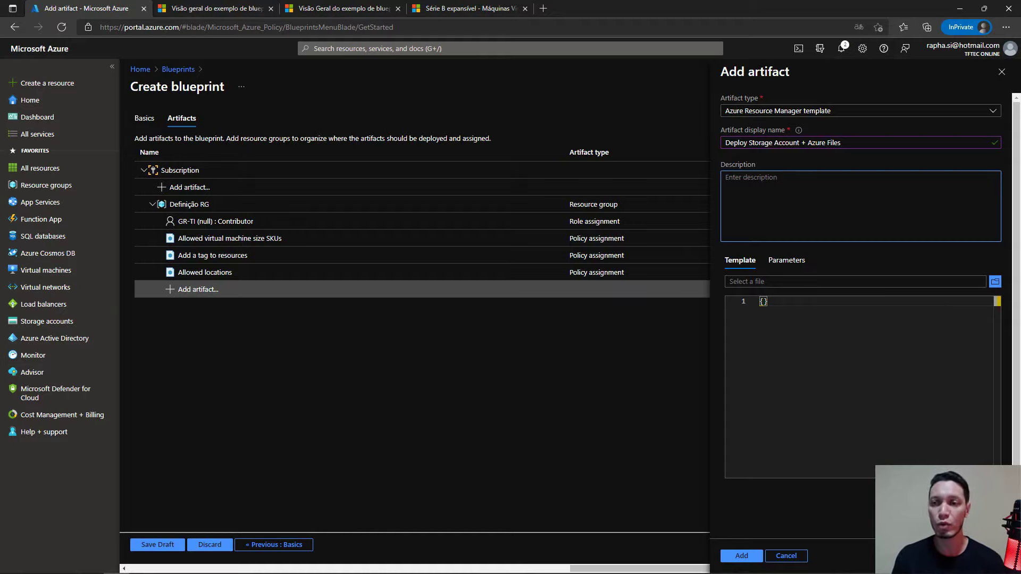
# - Load template.json into the template artifact's editor
pyautogui.click(995, 282)
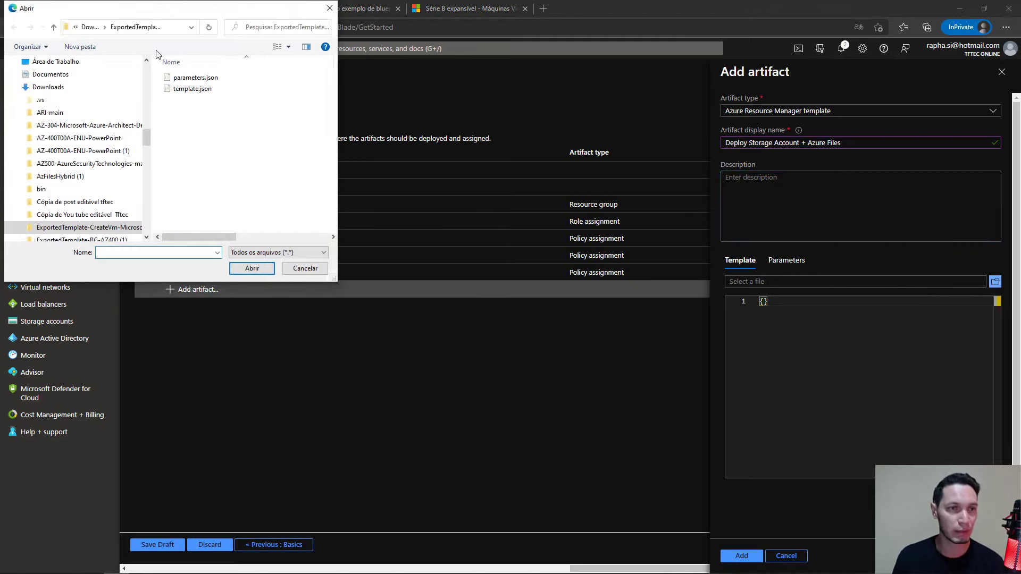
pyautogui.moveTo(145, 136)
pyautogui.mouseDown()
pyautogui.moveTo(144, 118)
pyautogui.moveTo(145, 133)
pyautogui.mouseUp()
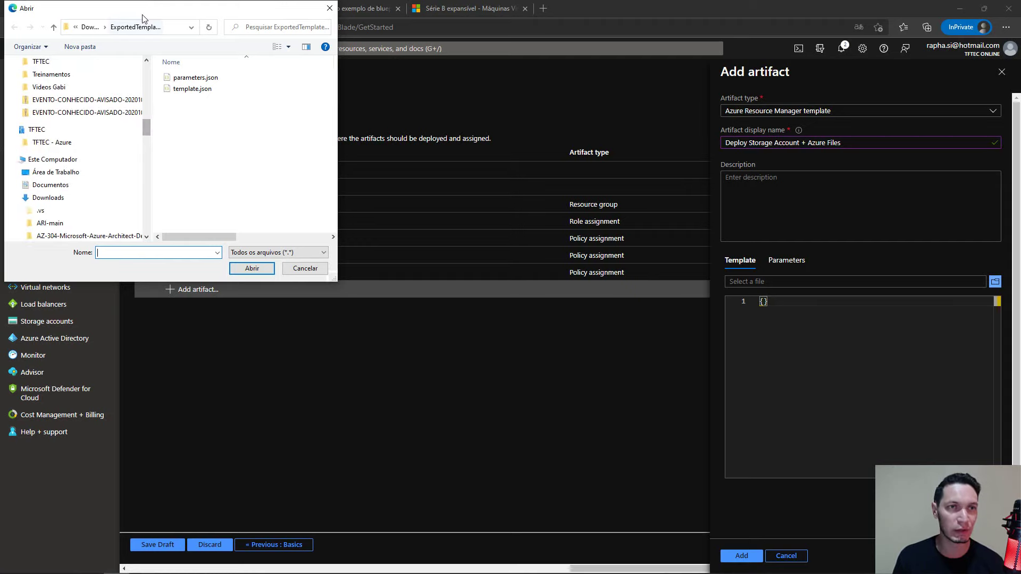
pyautogui.press('Escape')
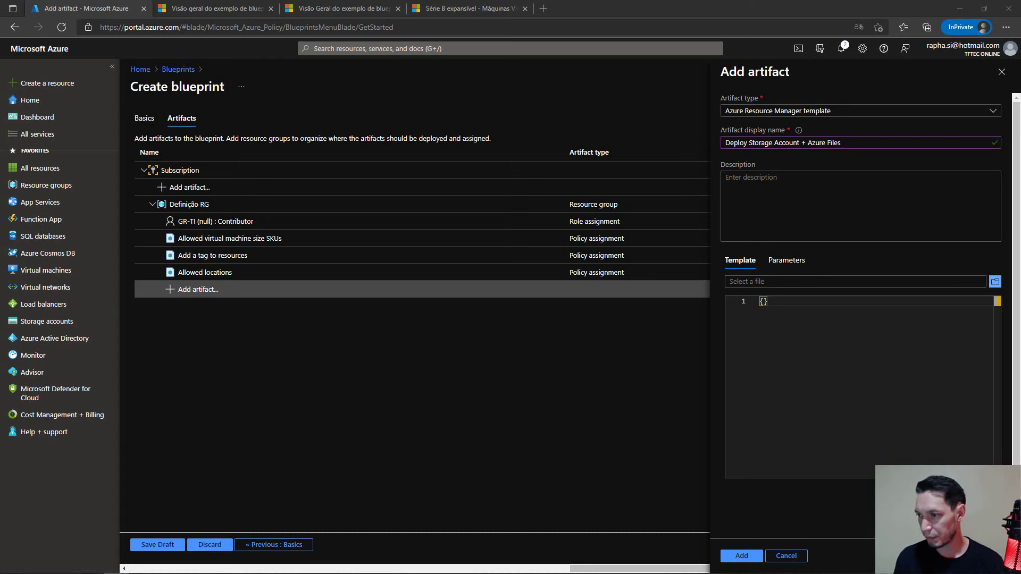
pyautogui.press('Return')
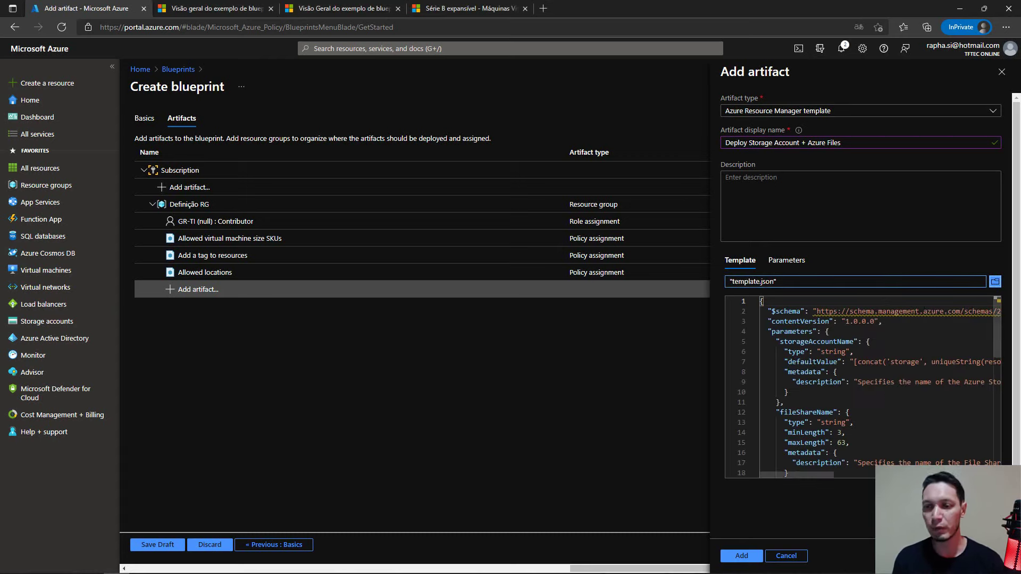
# - Review the template's fileShareName parameter and Standard_LRS SKU, then add the artifact
pyautogui.moveTo(800, 475)
pyautogui.mouseDown()
pyautogui.moveTo(831, 472)
pyautogui.moveTo(806, 471)
pyautogui.mouseUp()
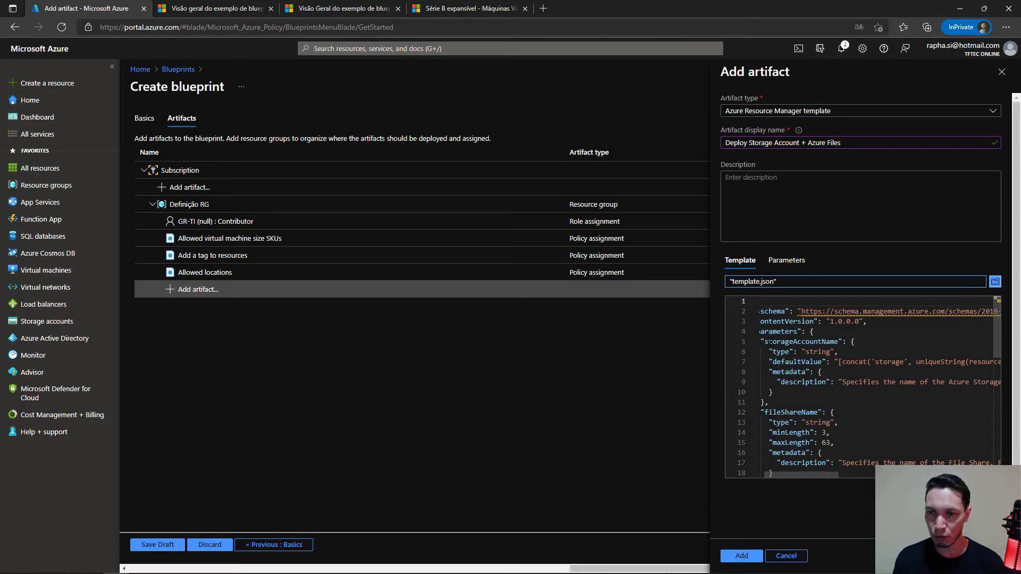
pyautogui.moveTo(771, 343); pyautogui.dragTo(854, 352)
pyautogui.scroll(-1, 862, 325)
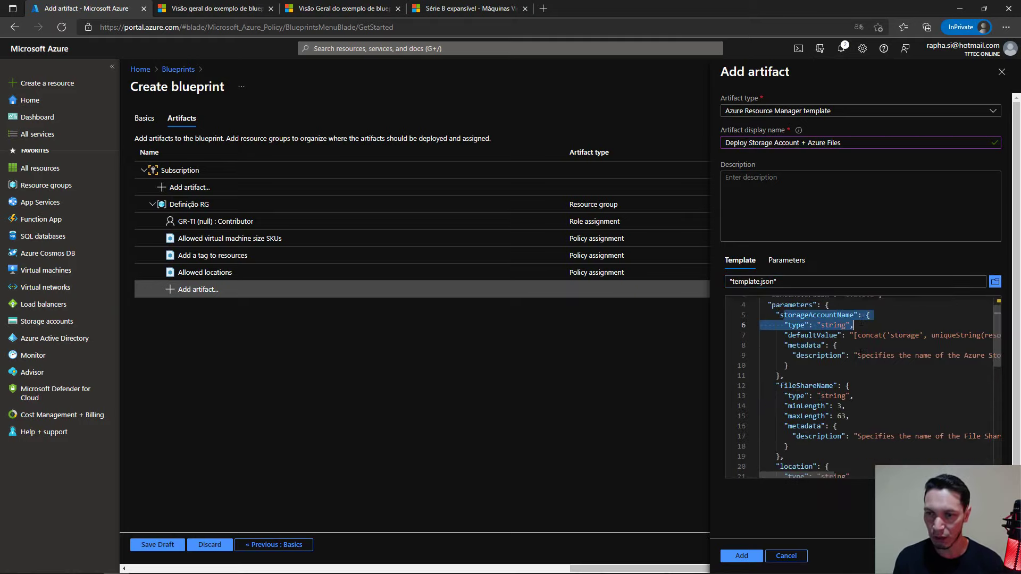
pyautogui.scroll(-1, 862, 323)
pyautogui.moveTo(779, 359); pyautogui.dragTo(850, 360)
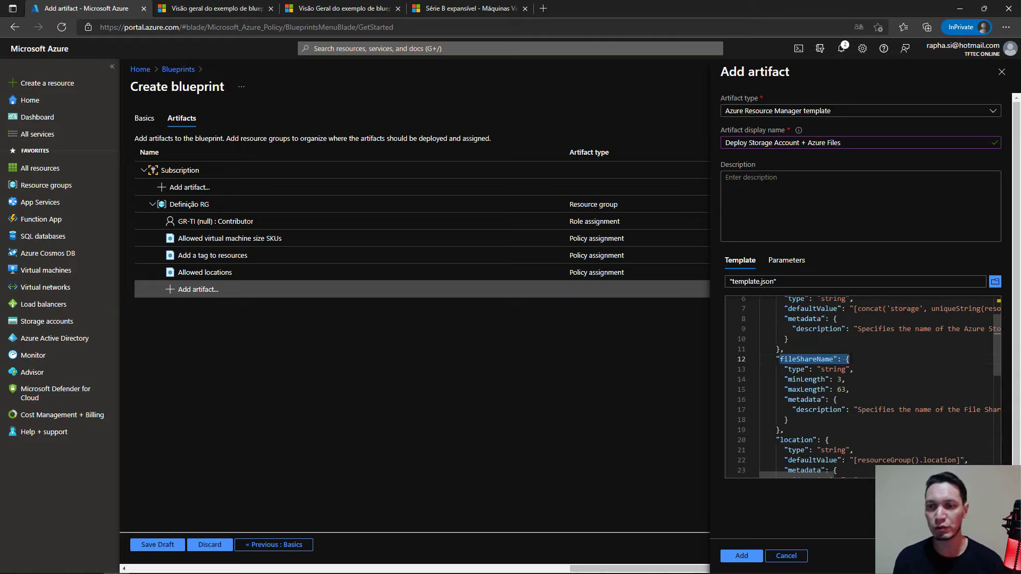
pyautogui.scroll(-6, 850, 359)
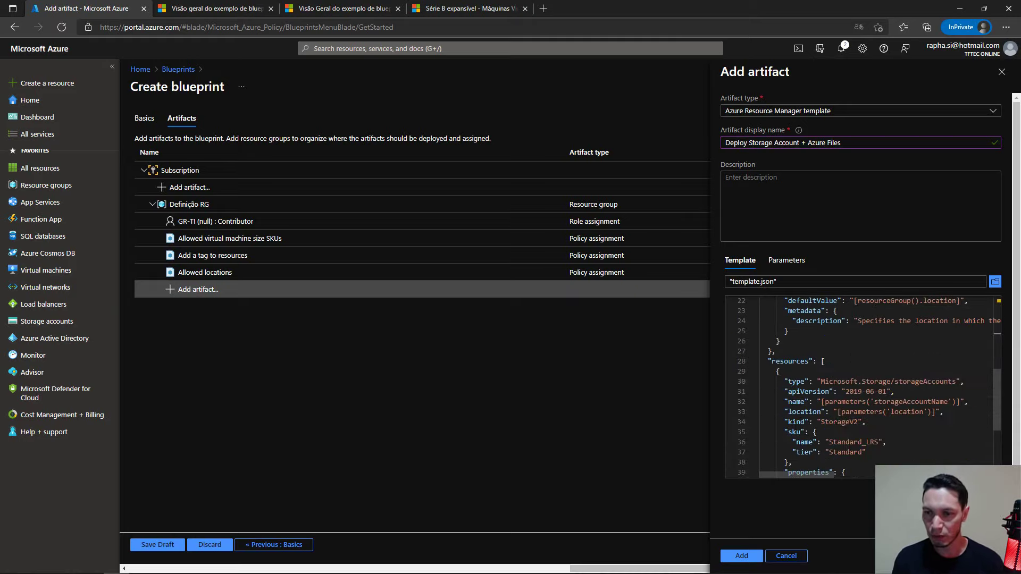
pyautogui.scroll(-1, 849, 359)
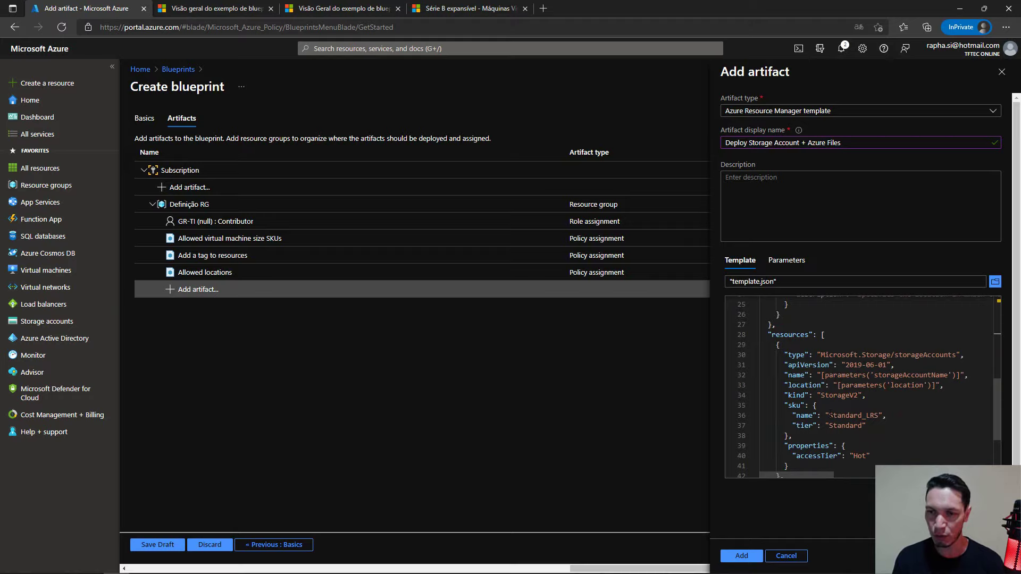
pyautogui.moveTo(828, 413); pyautogui.dragTo(886, 416)
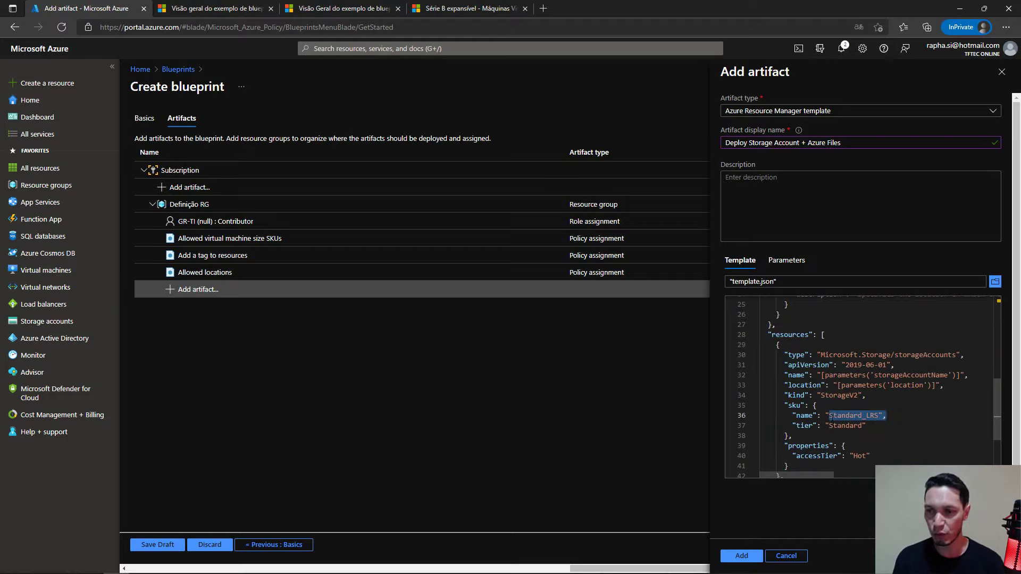
pyautogui.moveTo(825, 426); pyautogui.dragTo(871, 429)
pyautogui.scroll(-1, 869, 423)
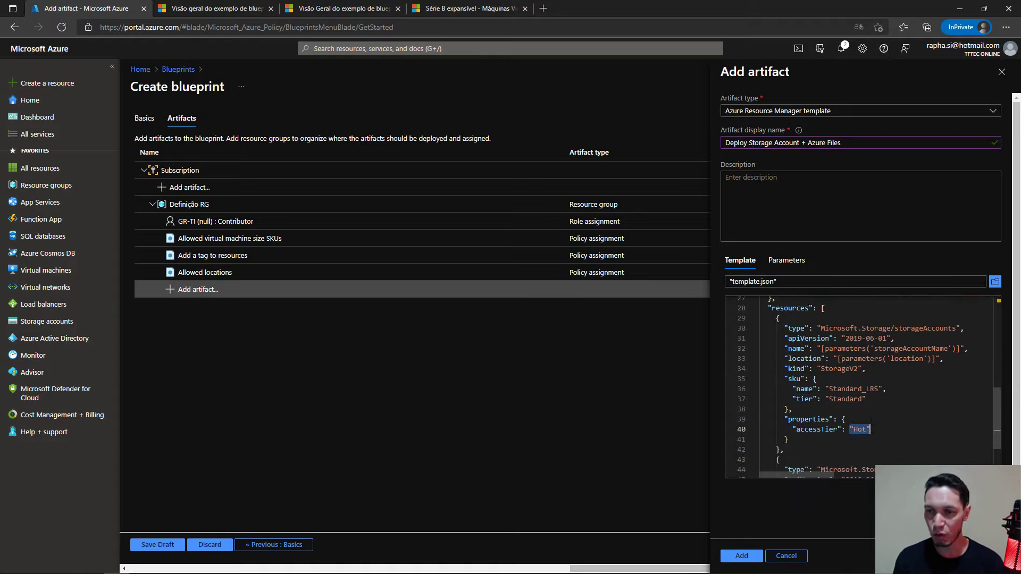
pyautogui.scroll(-3, 871, 429)
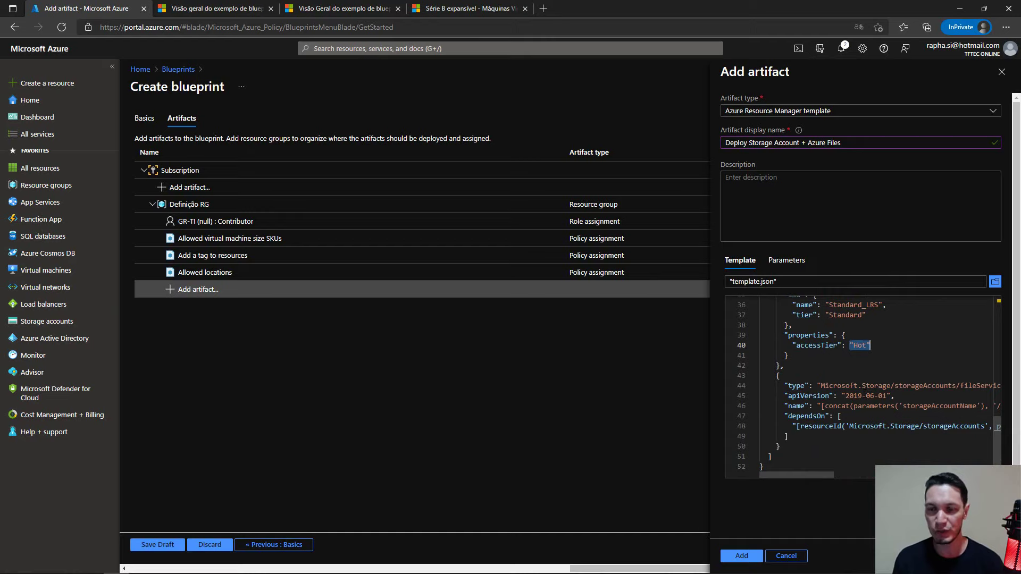
pyautogui.click(748, 555)
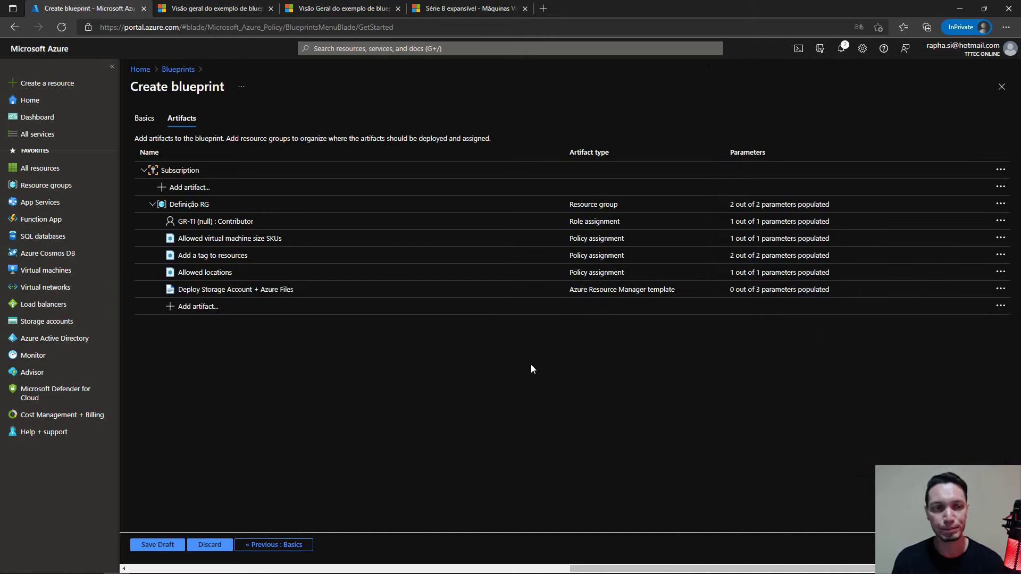
# - Set the storage artifact's location parameter to eastus2 instead of at assignment, and save
pyautogui.click(257, 293)
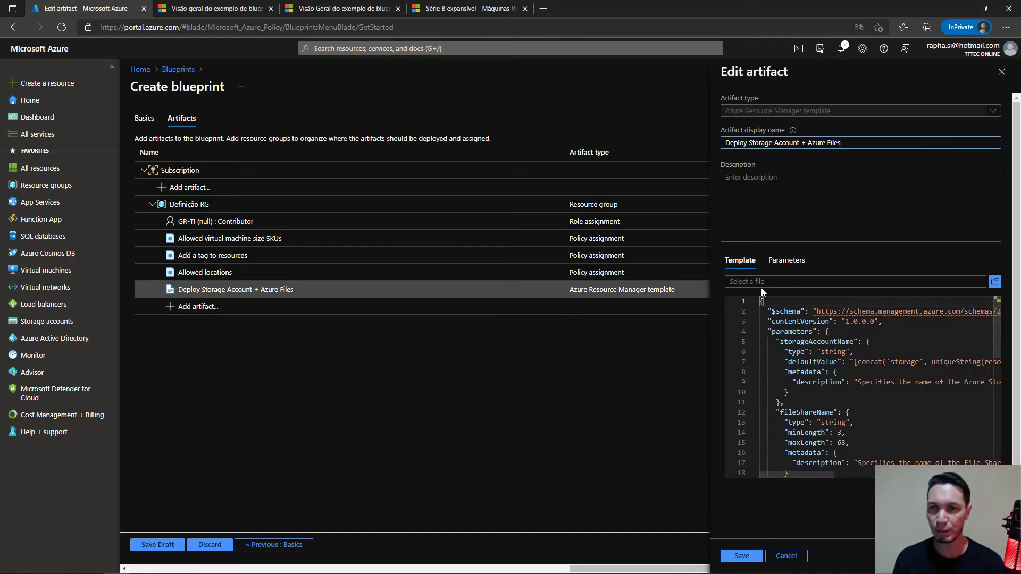
pyautogui.click(785, 261)
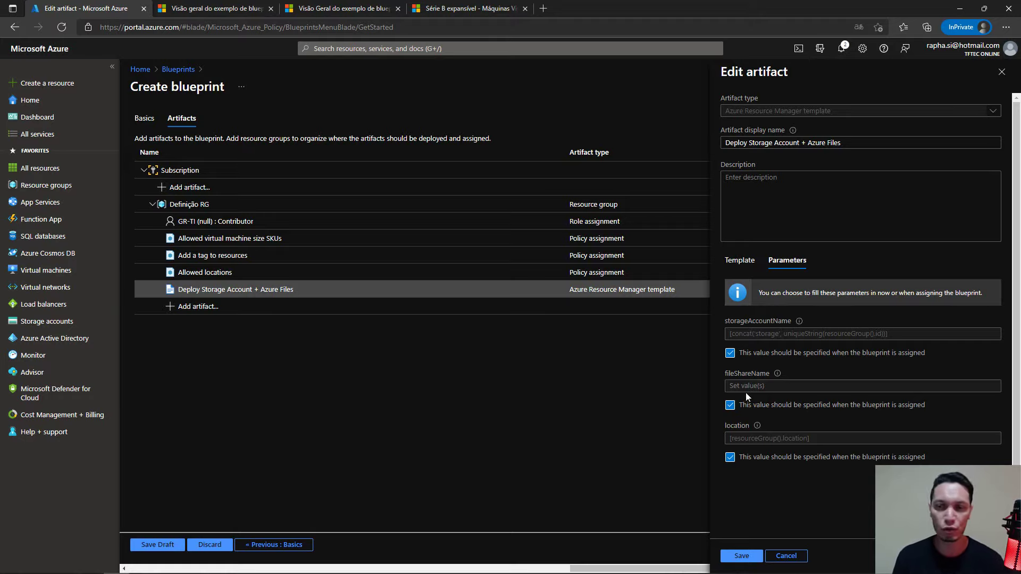
pyautogui.click(729, 458)
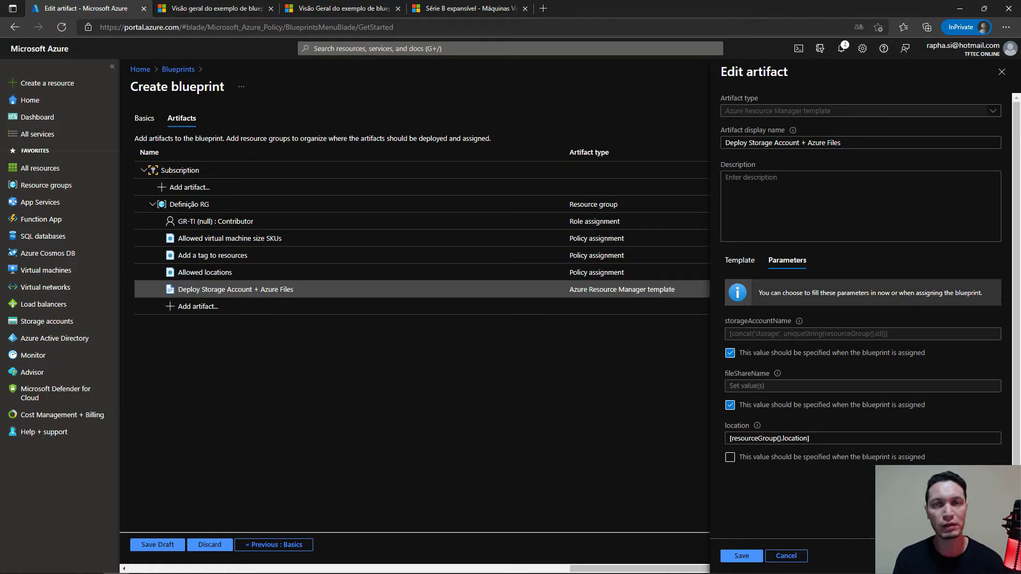
pyautogui.tripleClick(771, 439)
pyautogui.write('east')
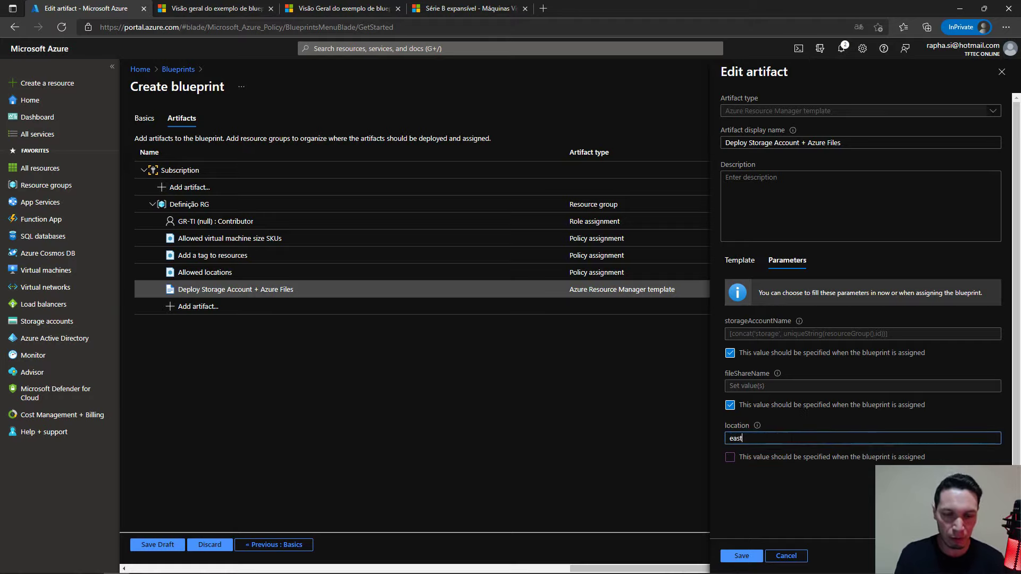
pyautogui.write('us2')
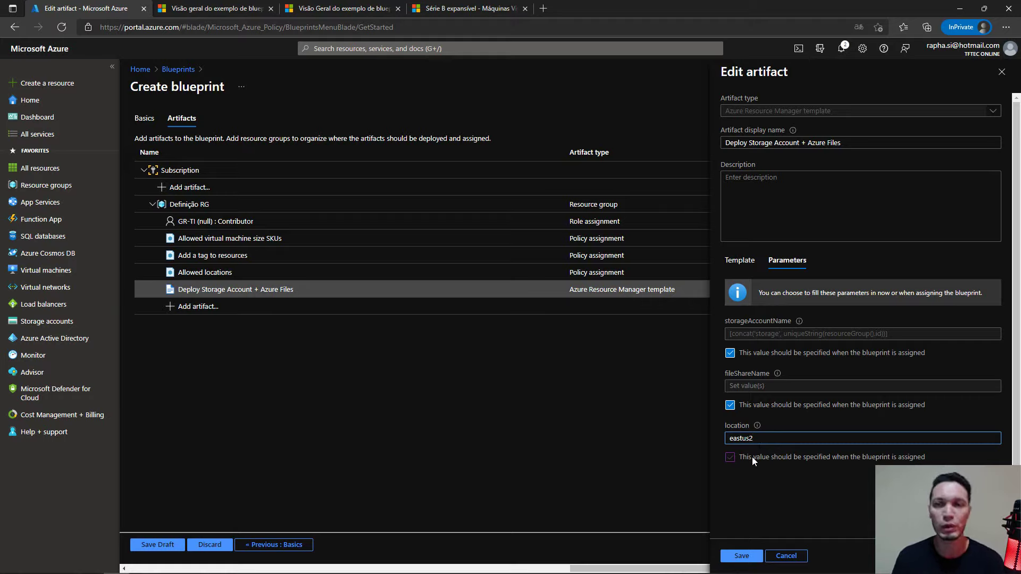
pyautogui.click(740, 556)
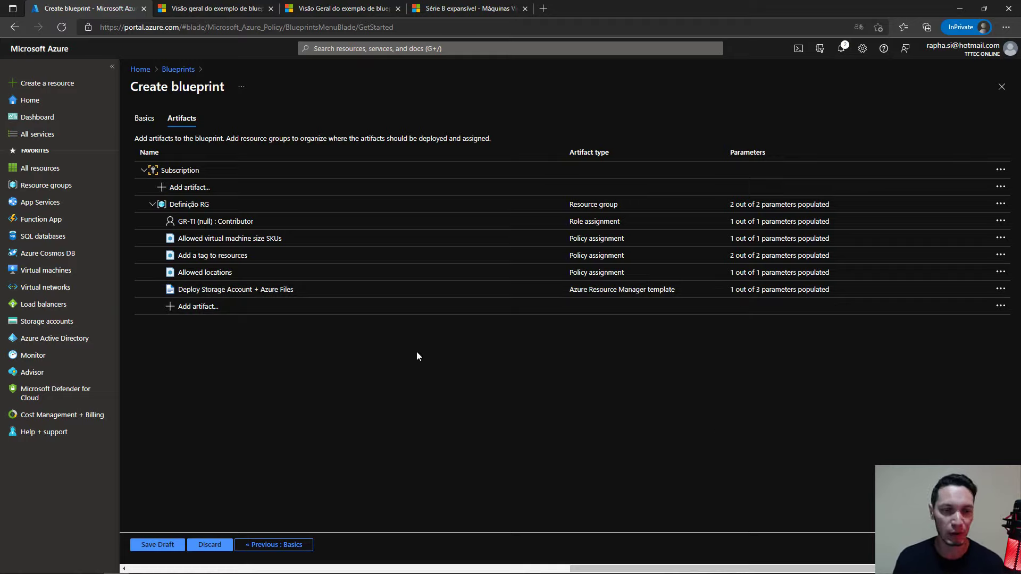
# - Save the LiveBlueprint blueprint as a draft
pyautogui.click(151, 545)
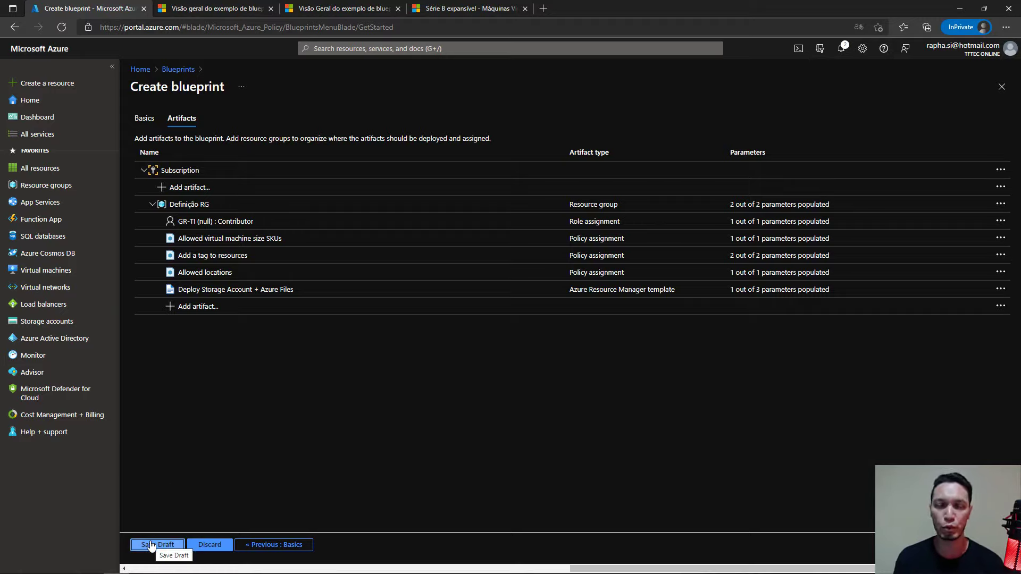
pyautogui.click(151, 546)
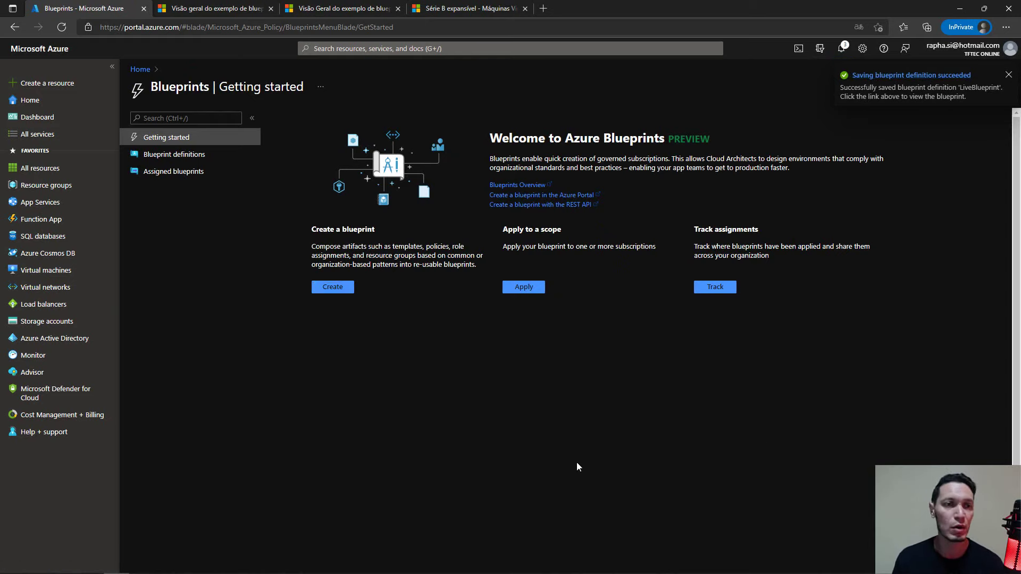
pyautogui.click(149, 175)
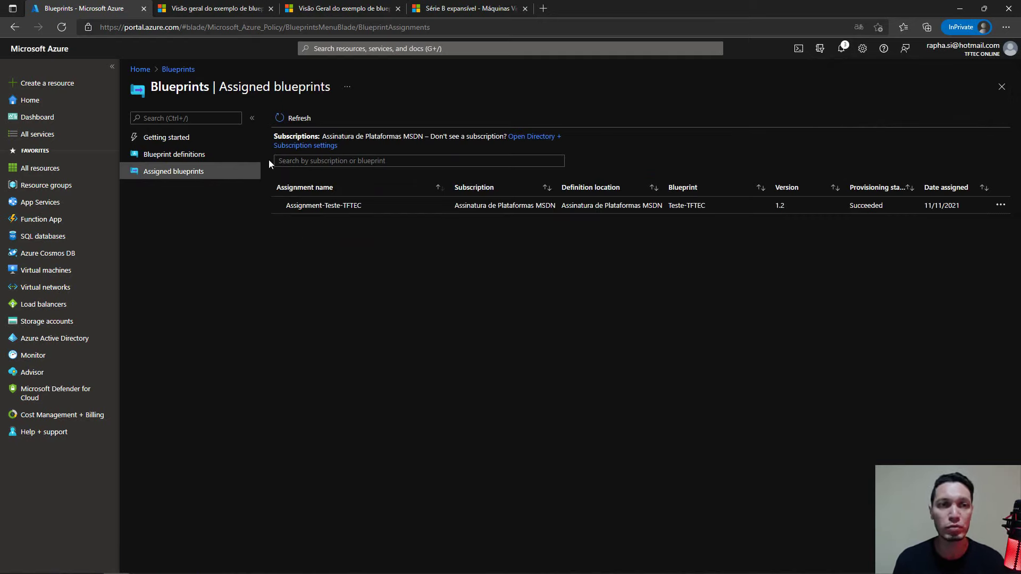
# - Open the LiveBlueprint definition from the Blueprint definitions list
pyautogui.click(164, 165)
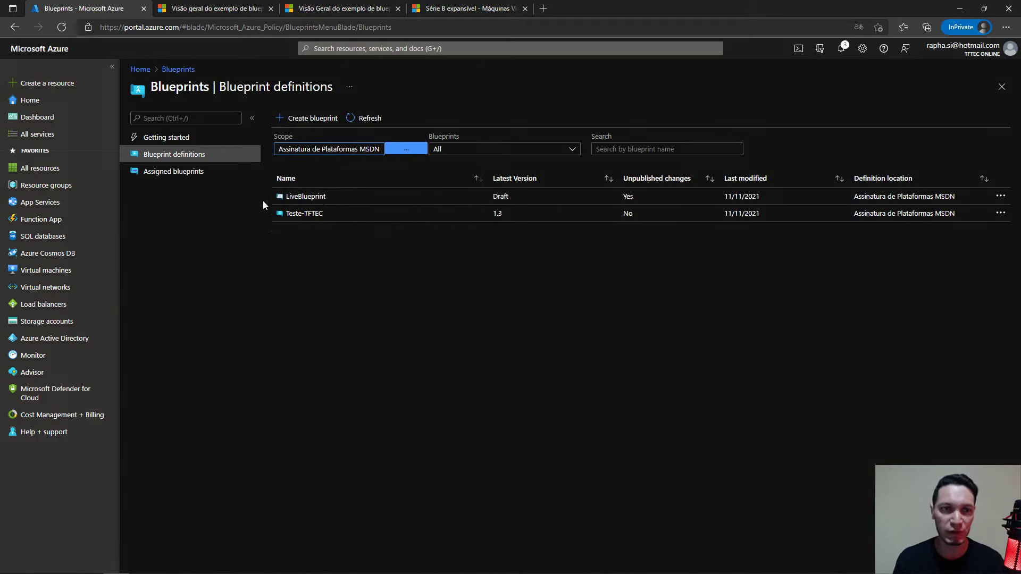
pyautogui.click(160, 173)
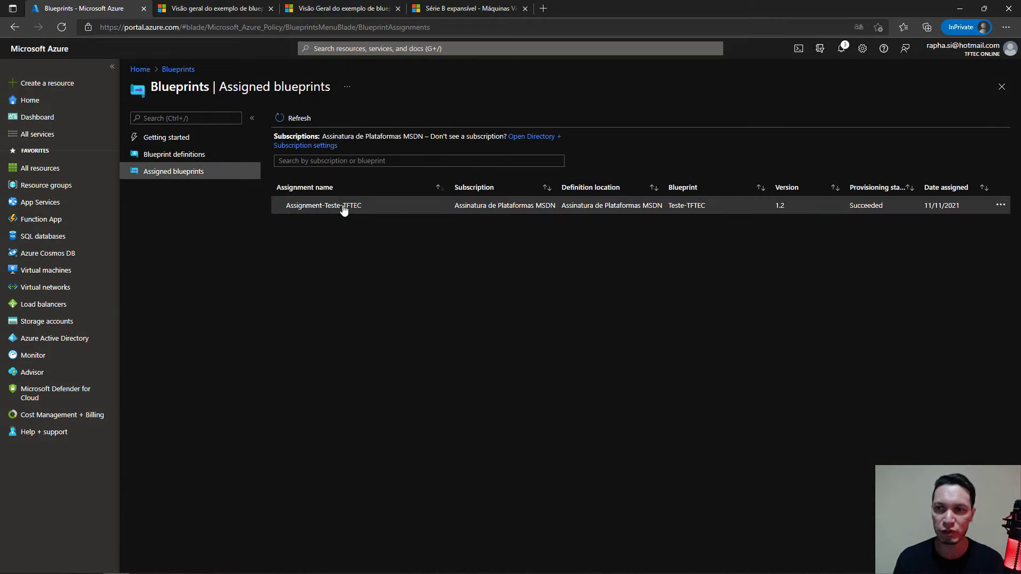
pyautogui.click(154, 155)
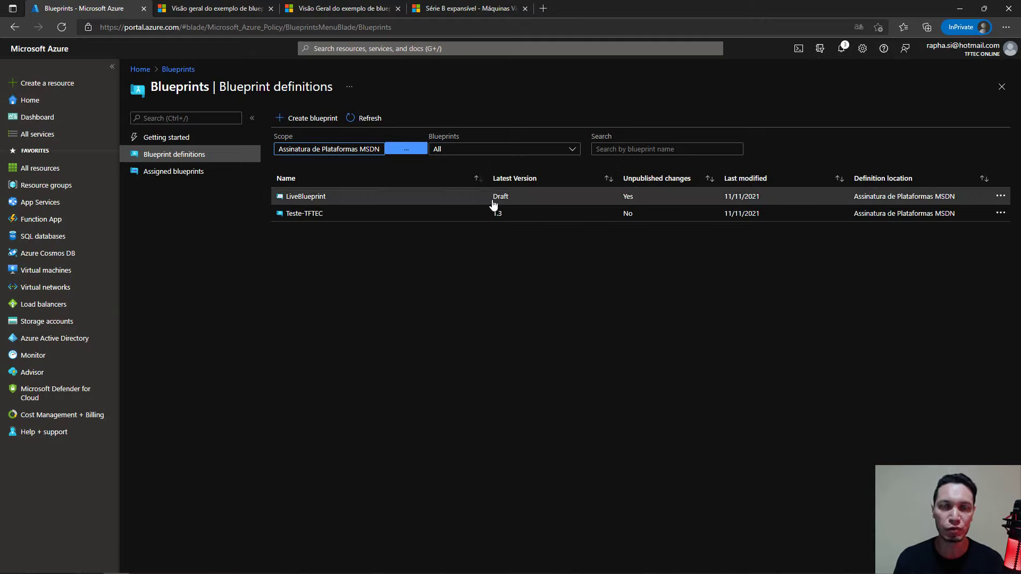
pyautogui.click(298, 198)
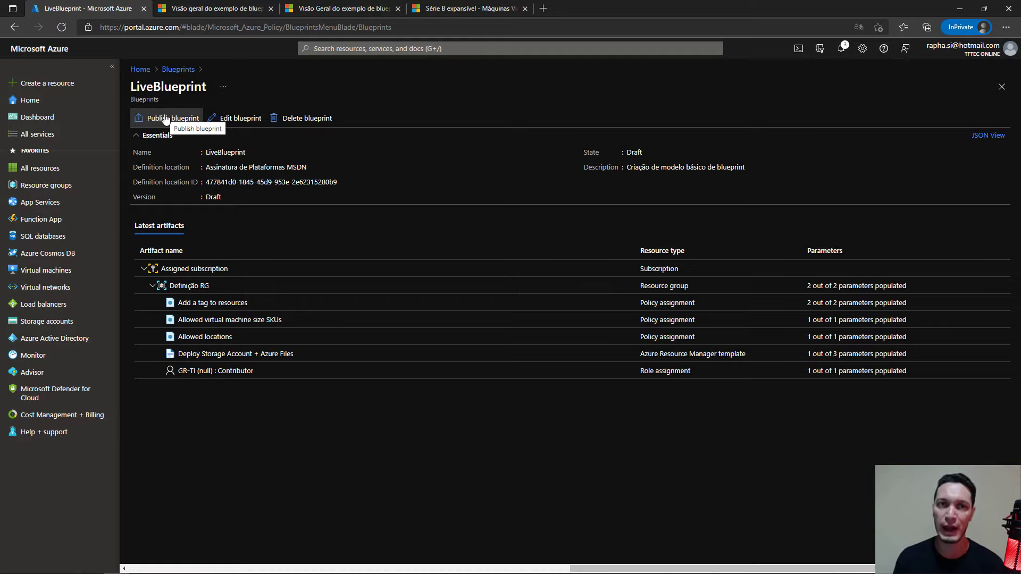
# - Publish LiveBlueprint with version 1.0 and change note 'Criação do Blueprint'
pyautogui.click(165, 118)
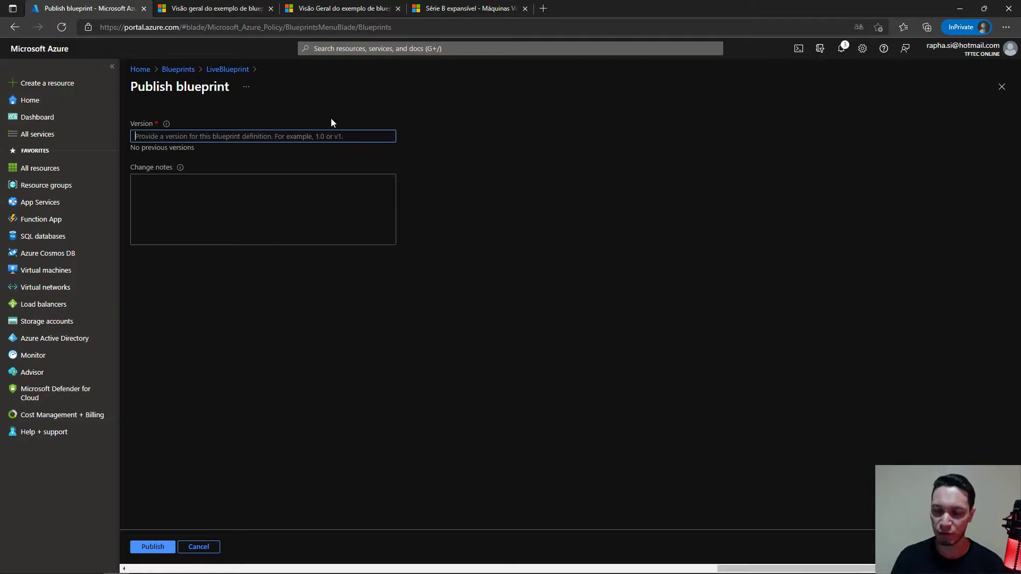
pyautogui.write('1.0')
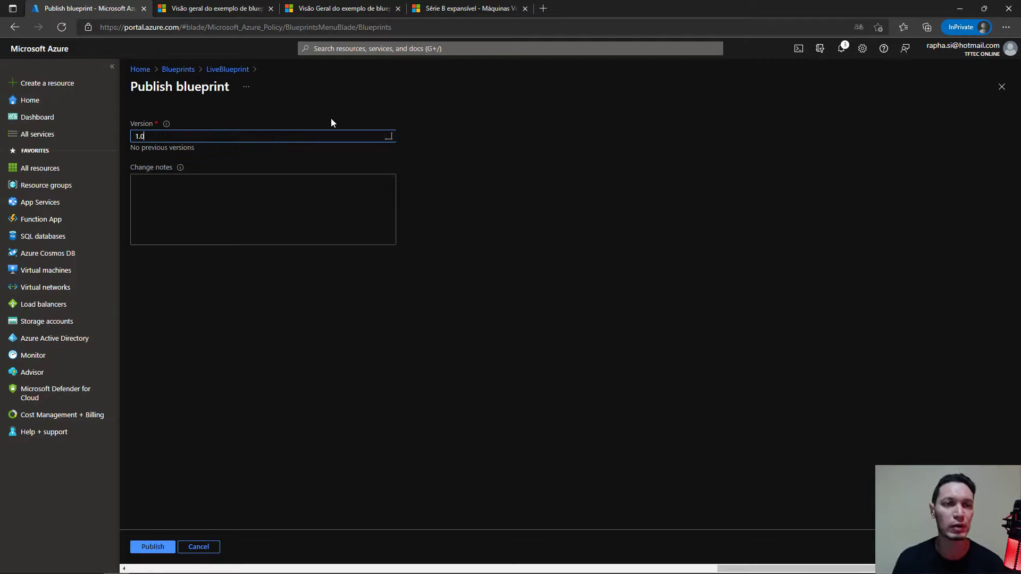
pyautogui.press('Tab')
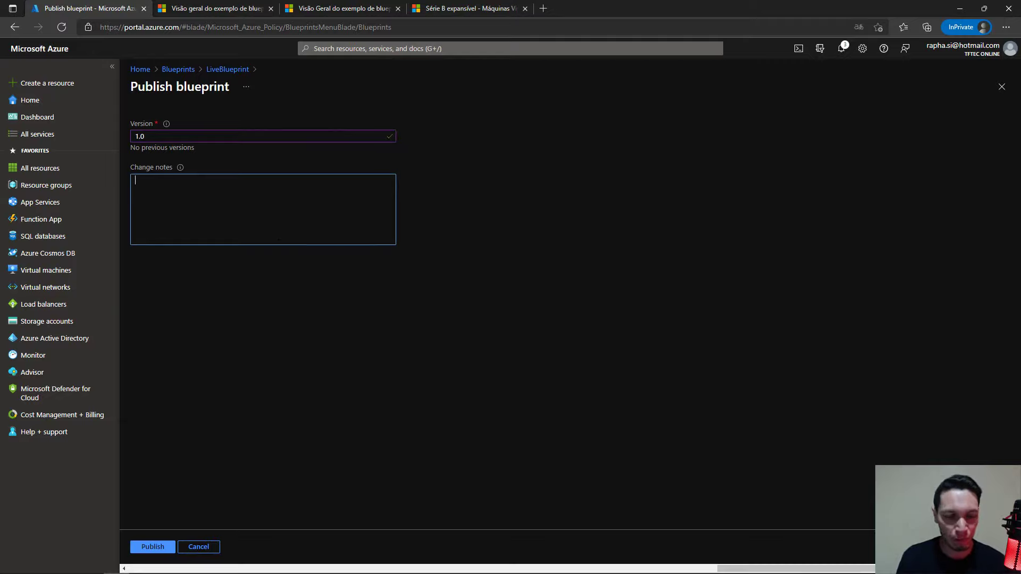
pyautogui.write('Criação d')
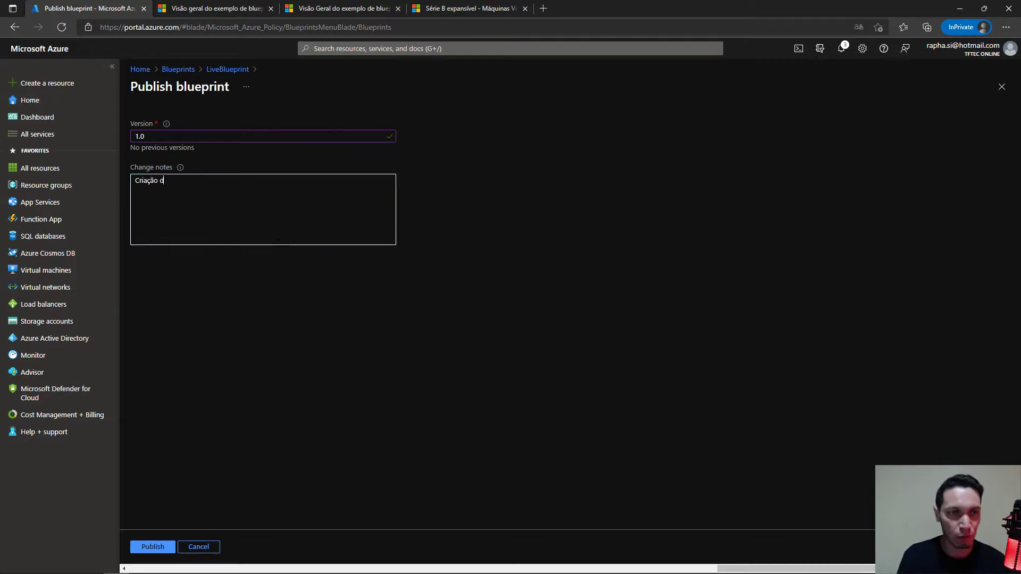
pyautogui.write('o Bluep')
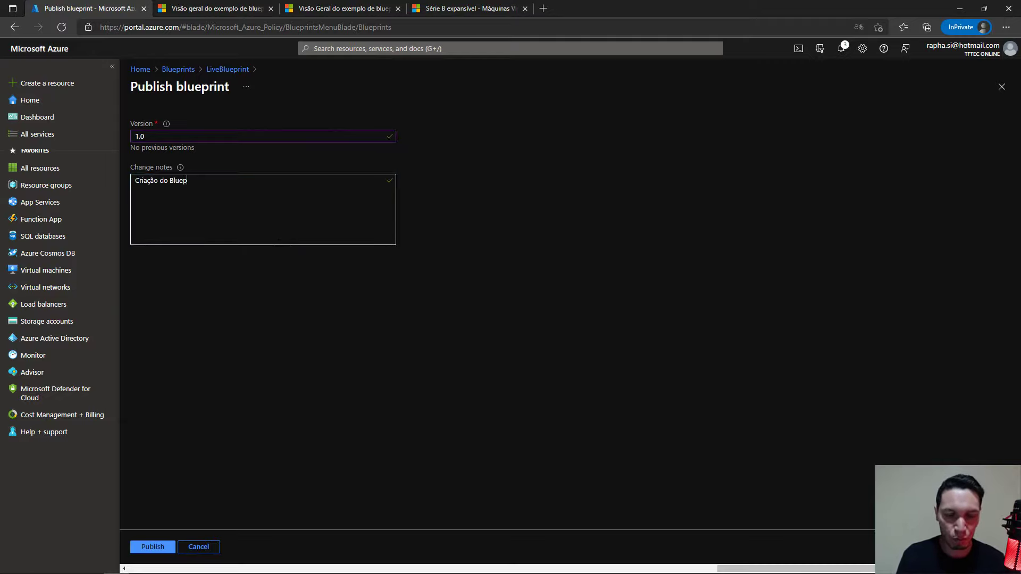
pyautogui.write('rint')
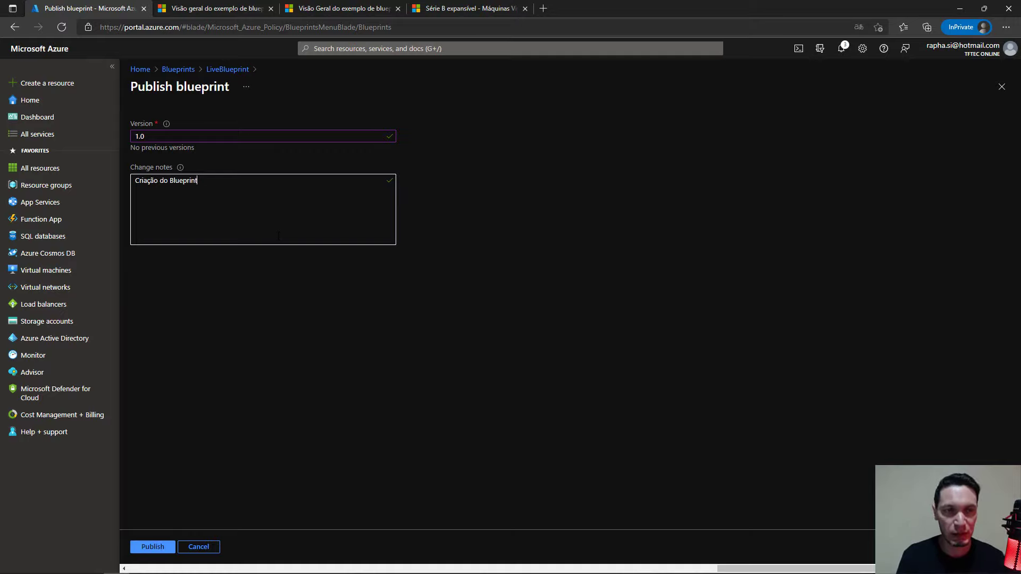
pyautogui.click(153, 547)
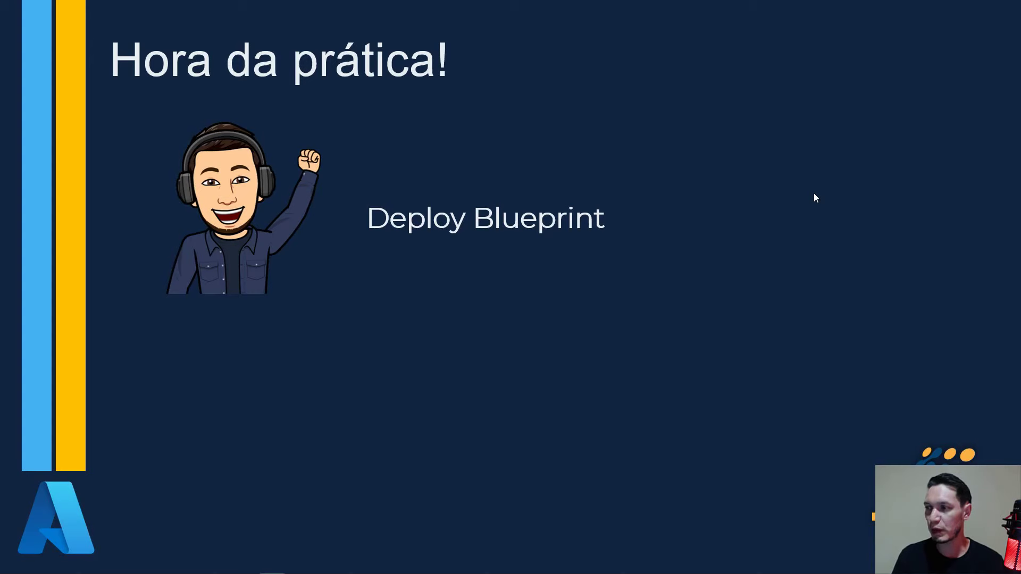
# - Show the 'Permissões Azure Blueprint' slide, then return to the Azure portal
pyautogui.press('Right')
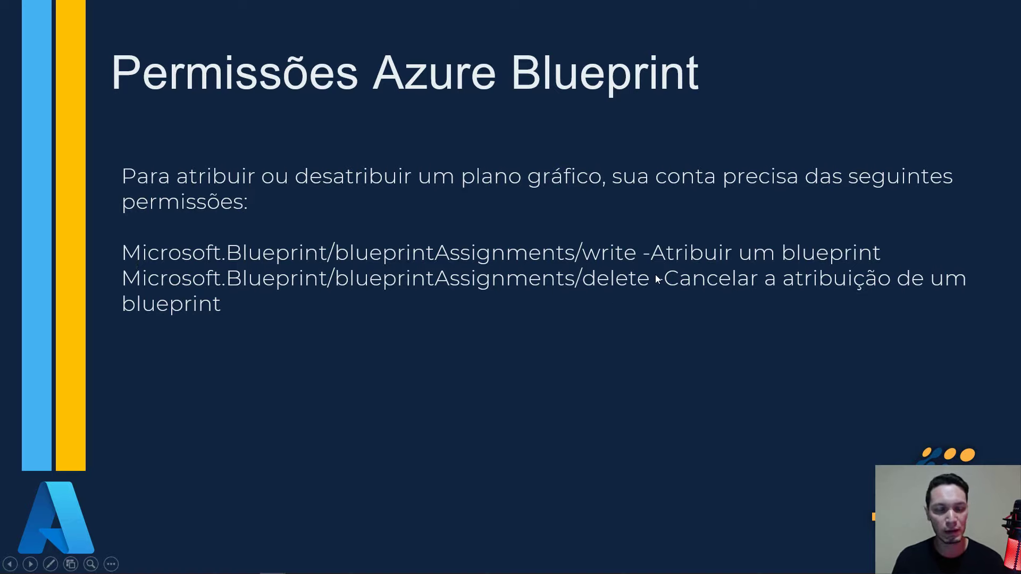
pyautogui.hotkey('alt', 'Tab')
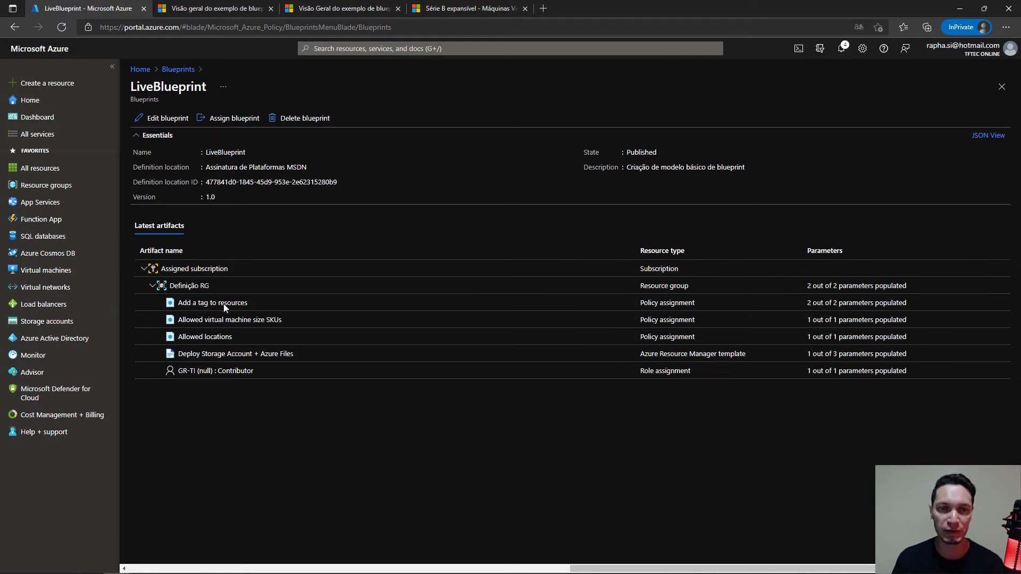
# - Start assigning LiveBlueprint and rename the assignment to ProjetoTFTEC-LiveBlueprint
pyautogui.click(224, 117)
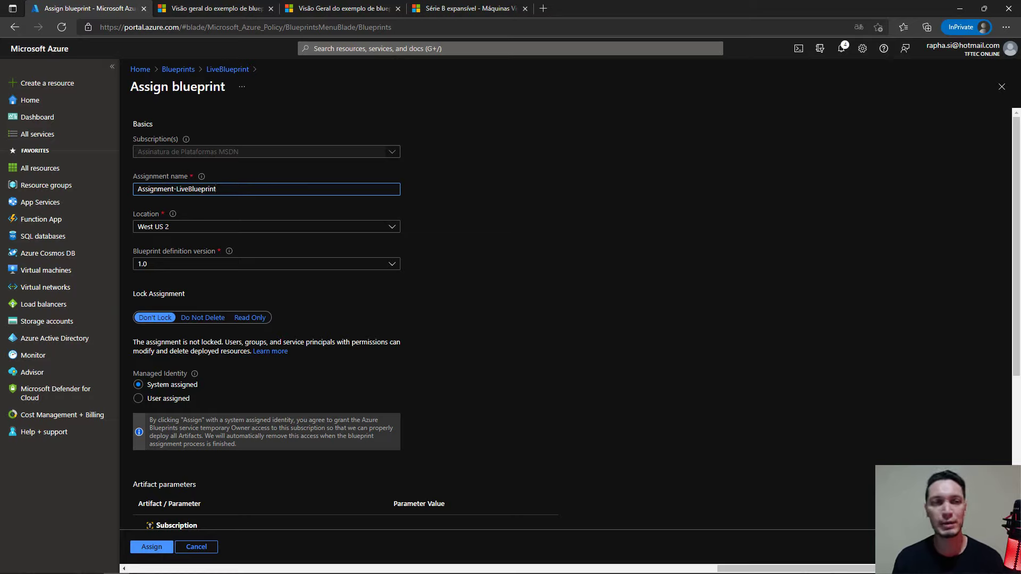
pyautogui.doubleClick(155, 189)
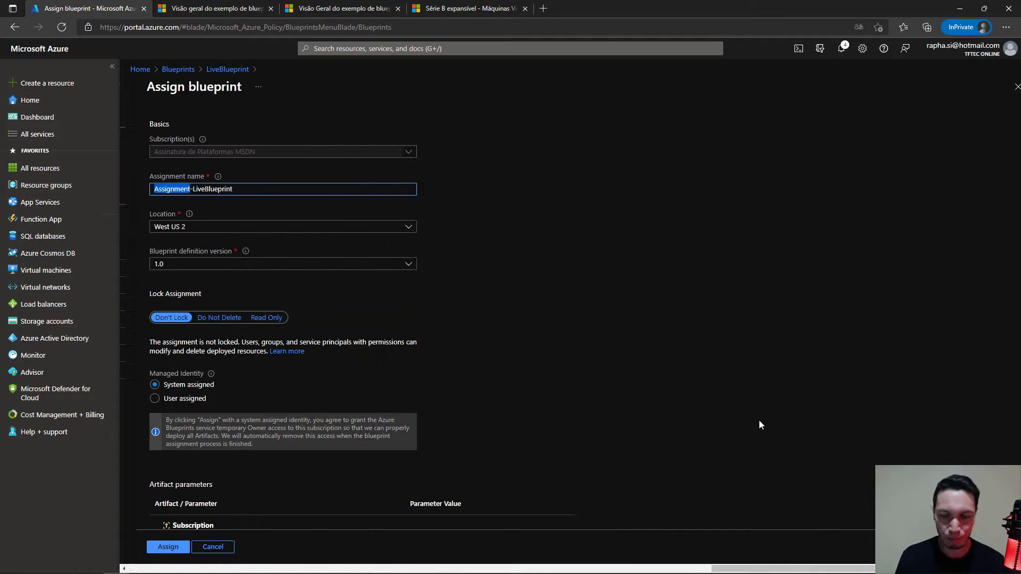
pyautogui.write('Projeto')
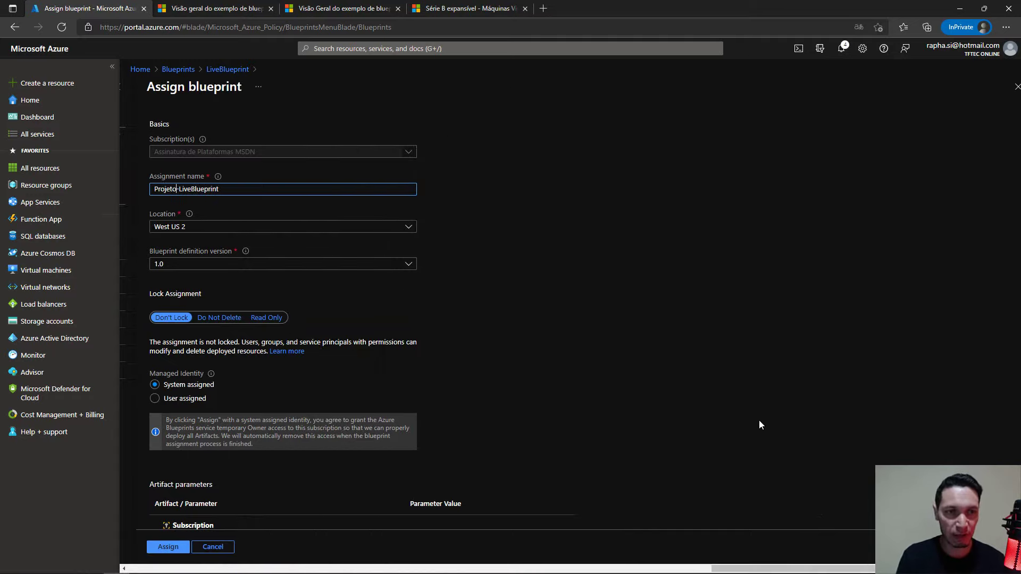
pyautogui.write('TFTEC')
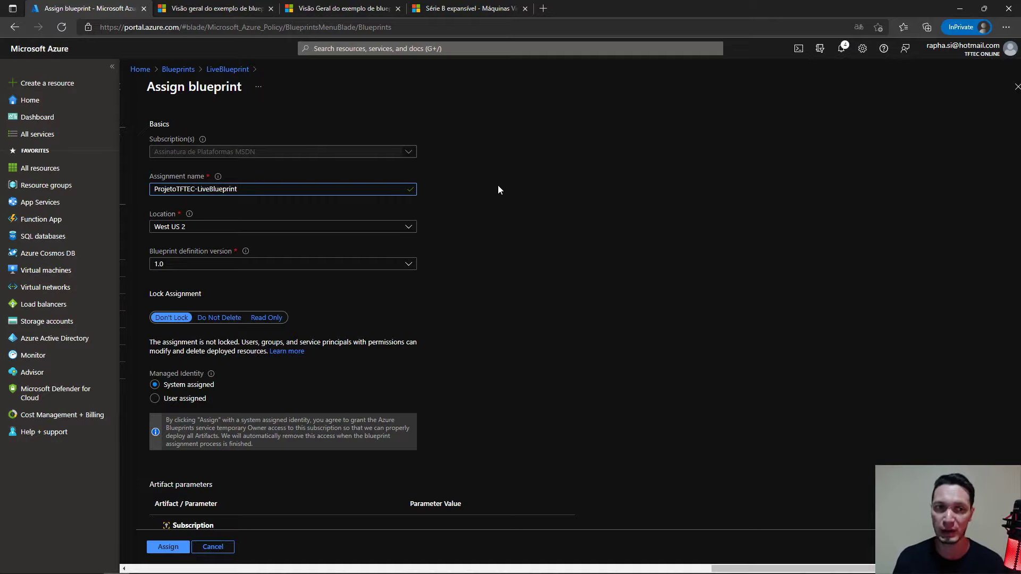
# - Set the assignment location to East US 2 and keep definition version 1.0
pyautogui.click(405, 230)
pyautogui.click(175, 285)
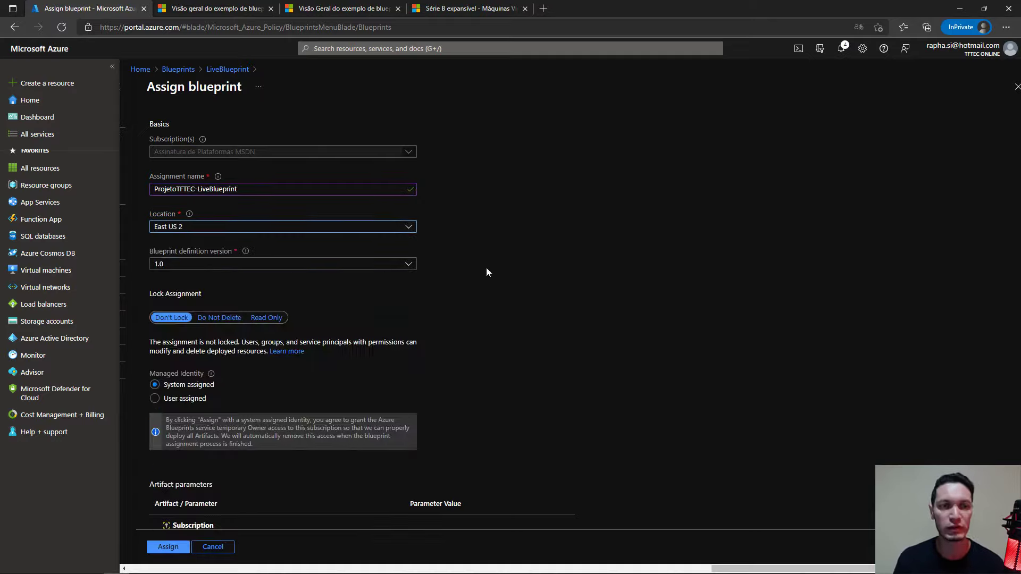
pyautogui.click(410, 269)
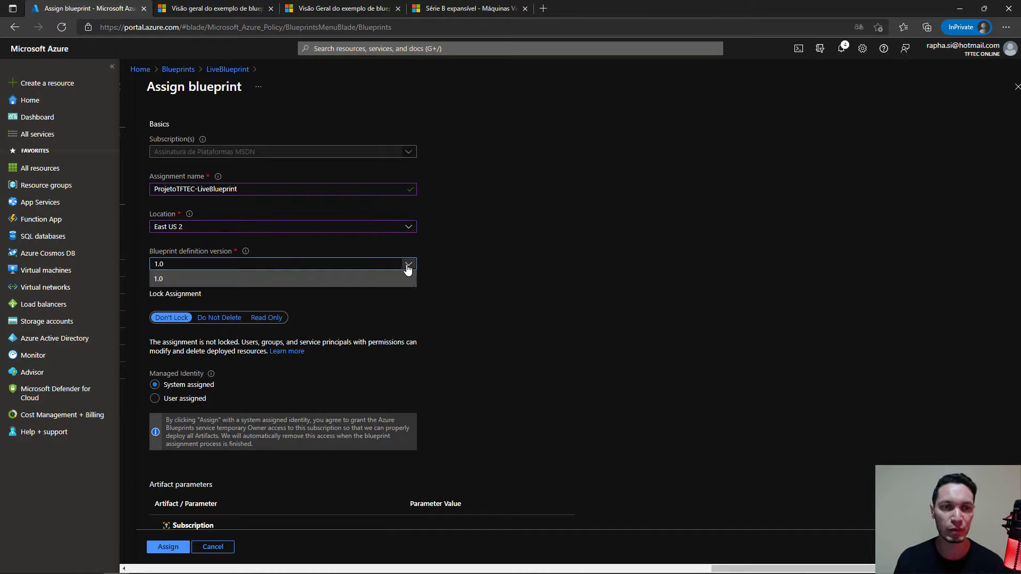
pyautogui.click(456, 277)
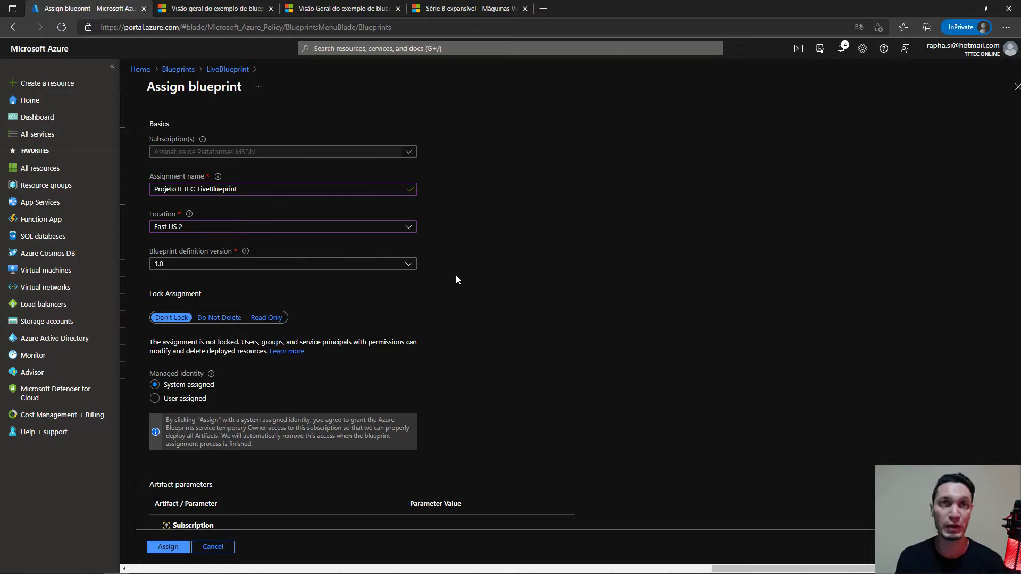
pyautogui.click(362, 266)
pyautogui.click(485, 305)
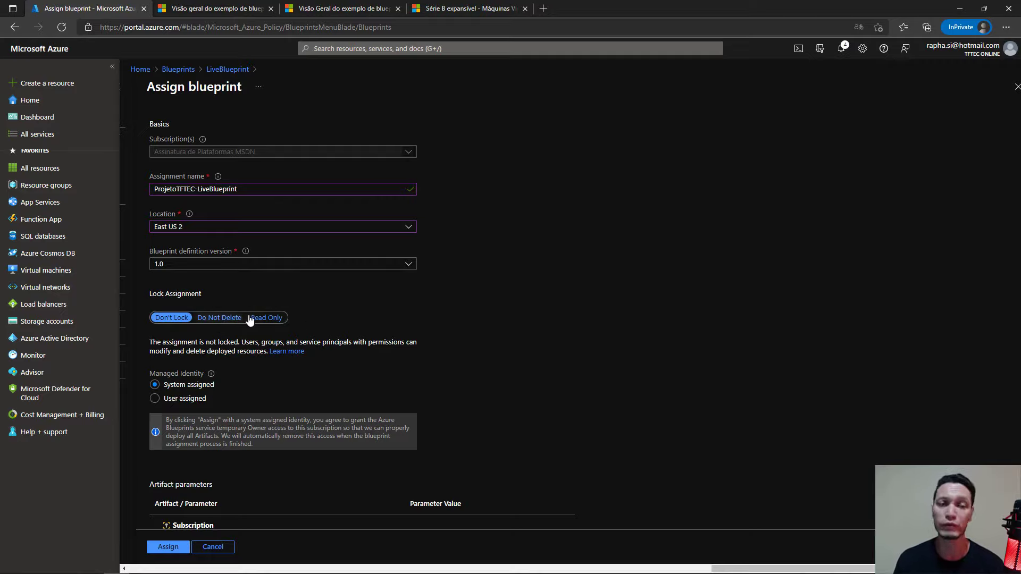
# - Keep system-assigned identity and expand the tag (ENV=DEV) and allowed locations (eastus, eastus2) parameters
pyautogui.scroll(-3, 331, 299)
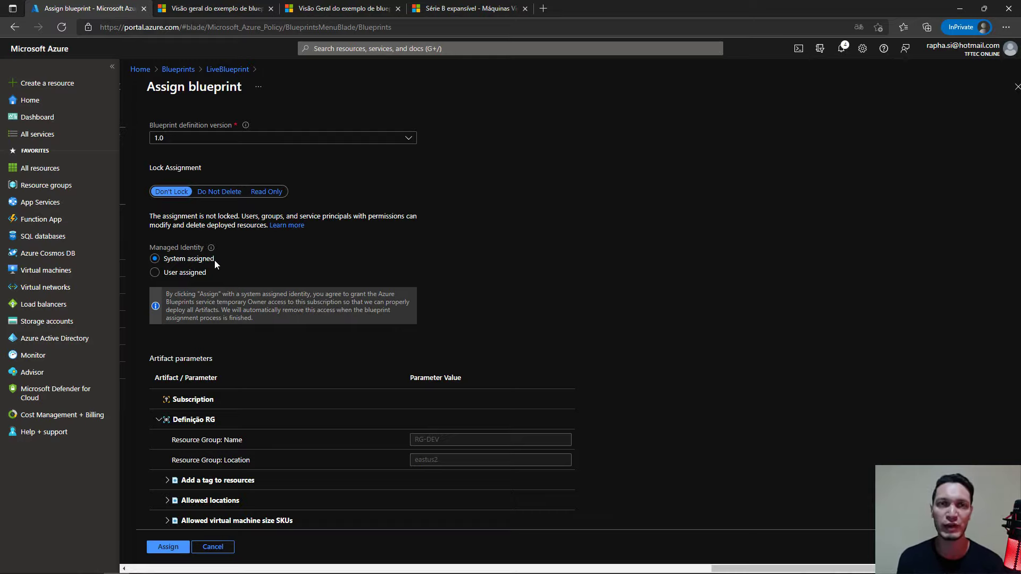
pyautogui.click(167, 274)
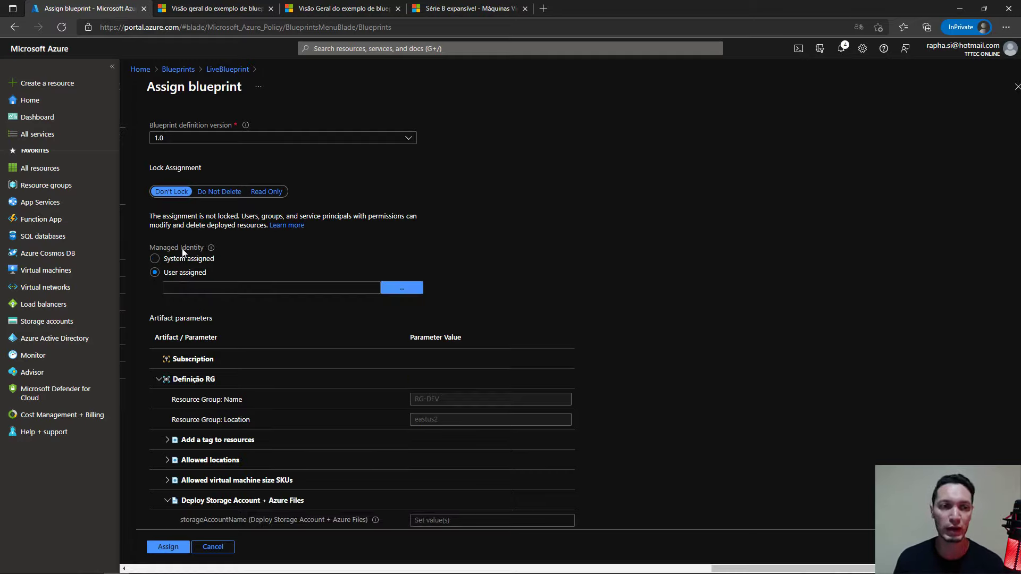
pyautogui.click(173, 259)
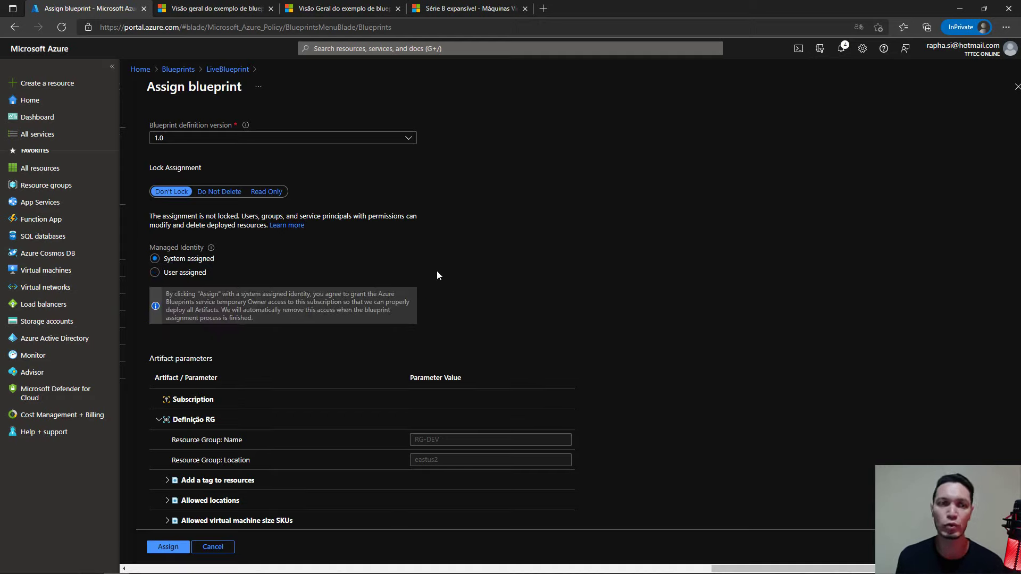
pyautogui.scroll(-2, 225, 264)
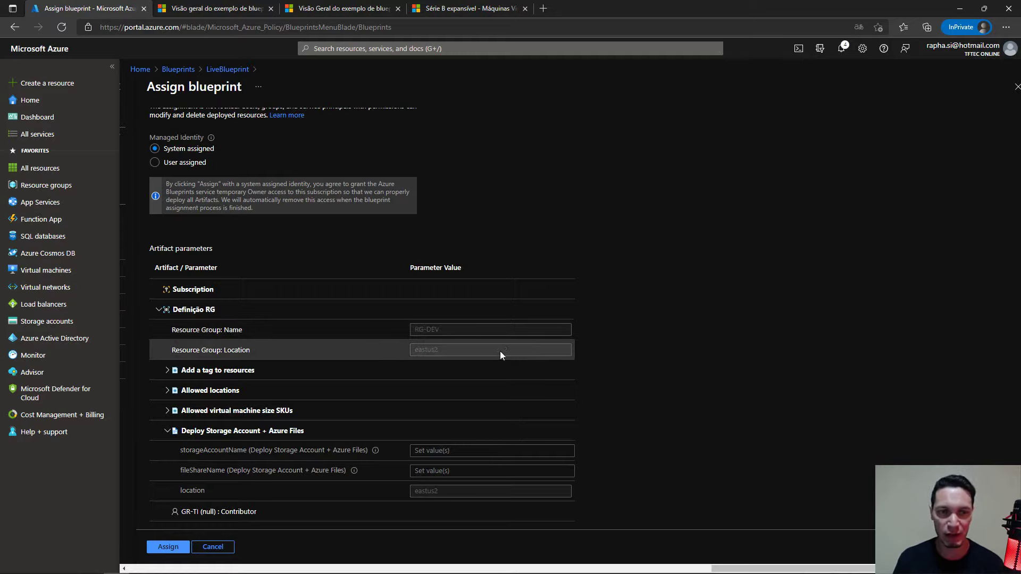
pyautogui.click(168, 371)
pyautogui.scroll(-2, 276, 351)
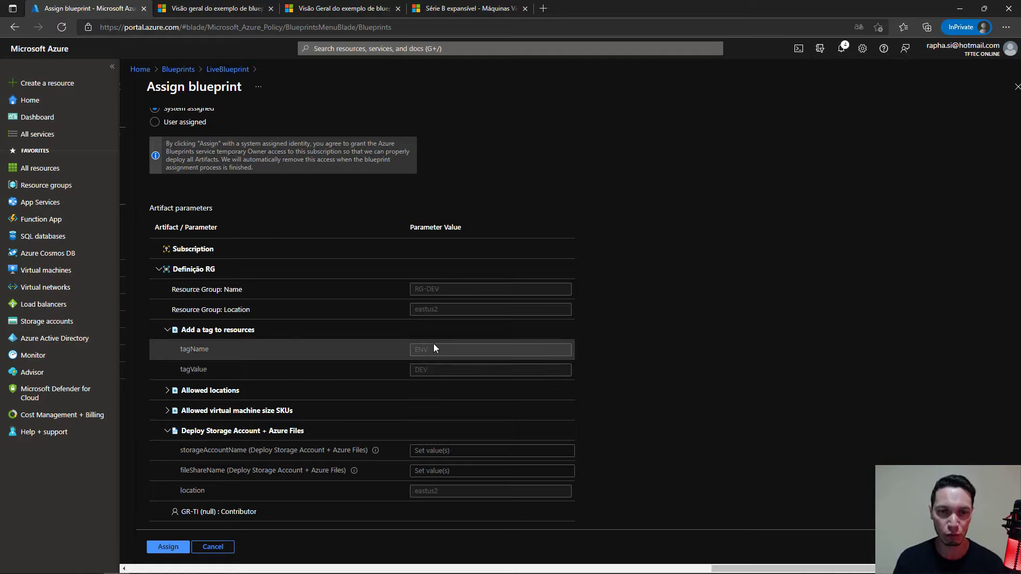
pyautogui.click(168, 390)
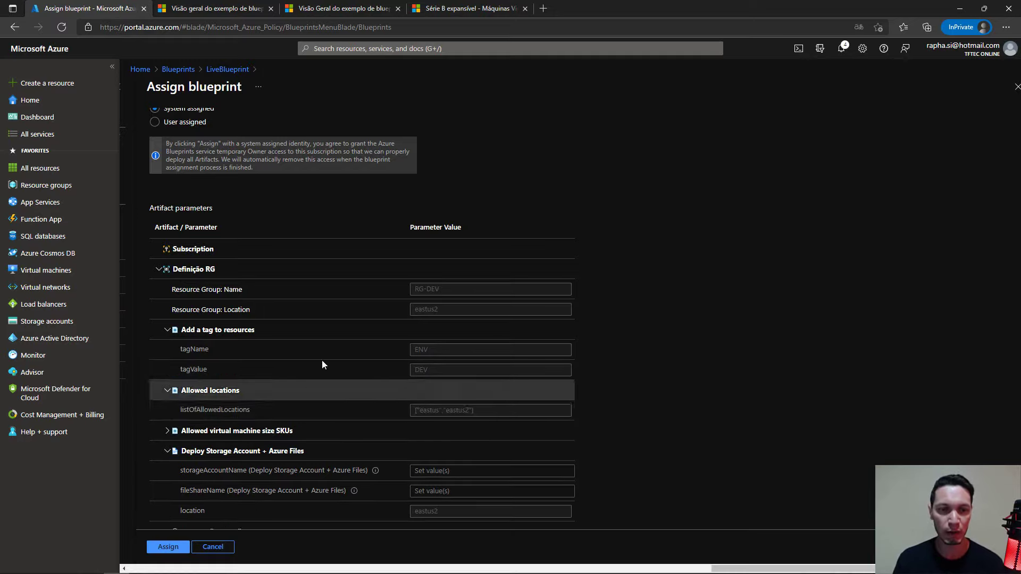
pyautogui.scroll(-1, 322, 361)
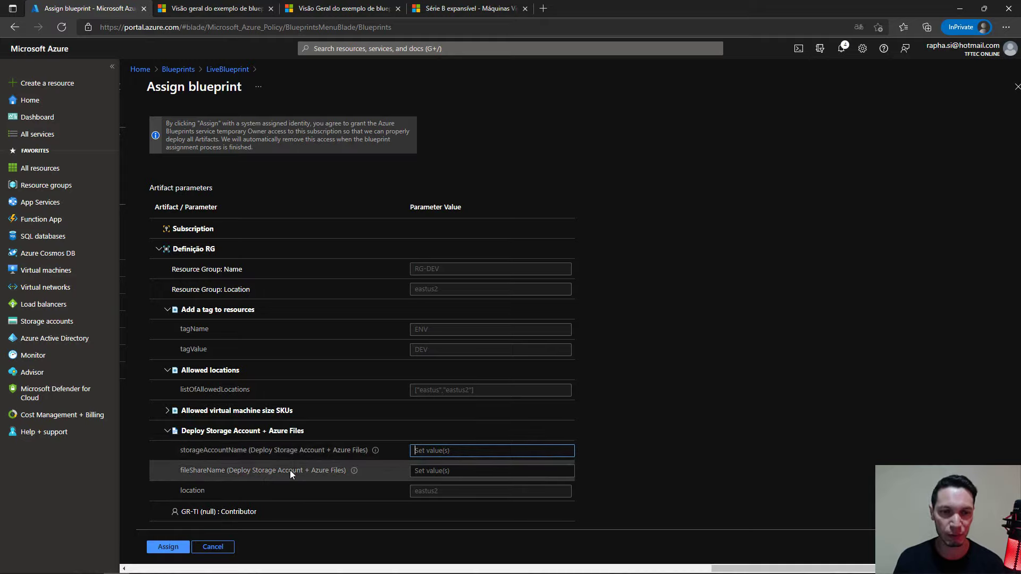
# - Enter storage account stoliveblueprint001 and file share files-dev-001, then submit the blueprint assignment
pyautogui.click(418, 471)
pyautogui.click(415, 451)
pyautogui.click(416, 471)
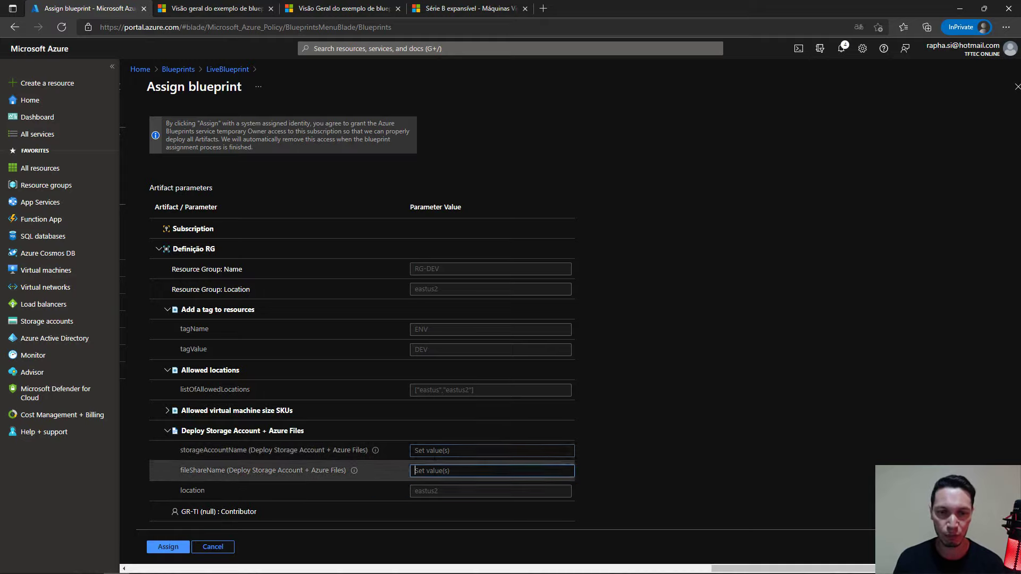
pyautogui.click(416, 450)
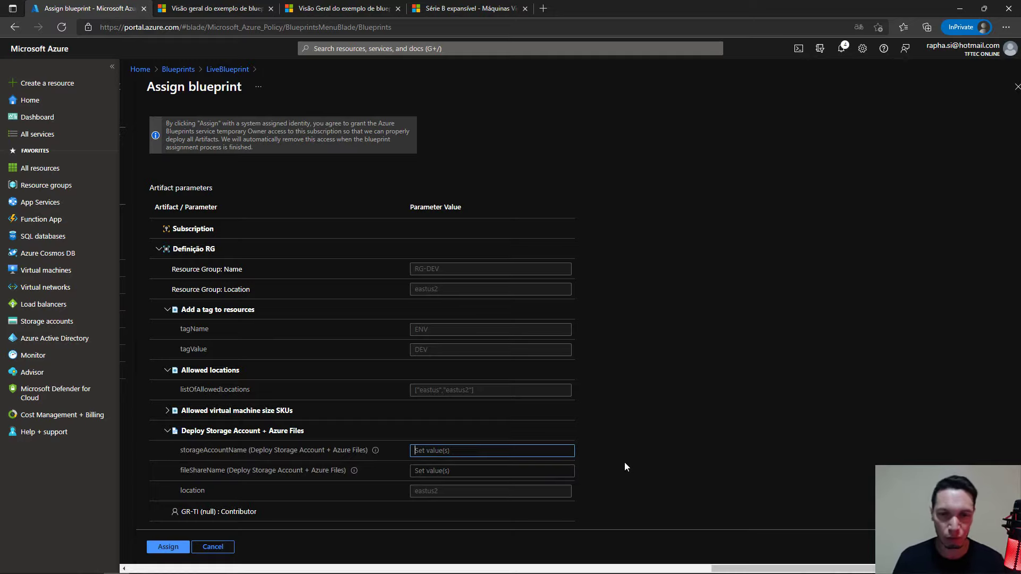
pyautogui.write('s')
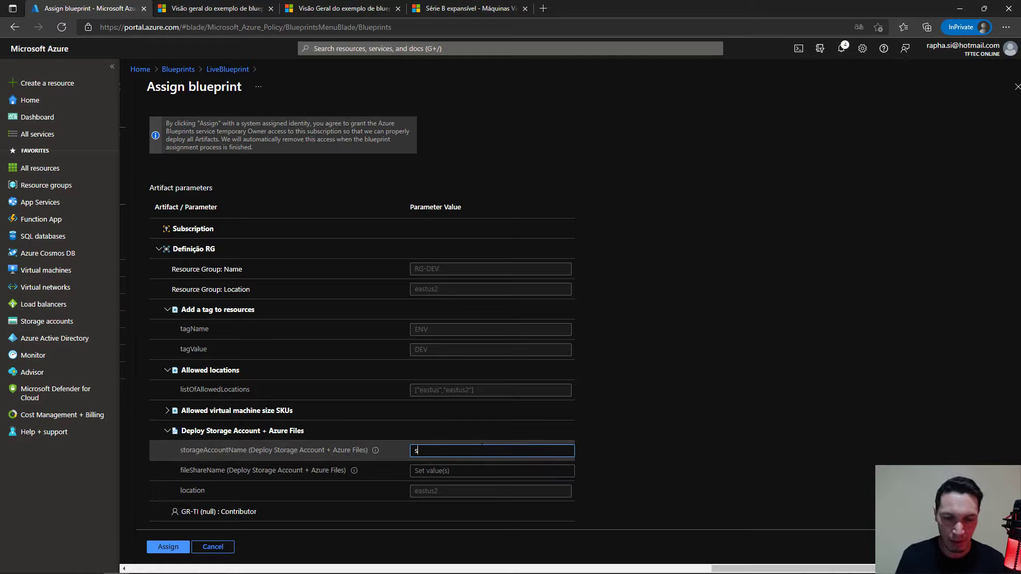
pyautogui.write('tolive')
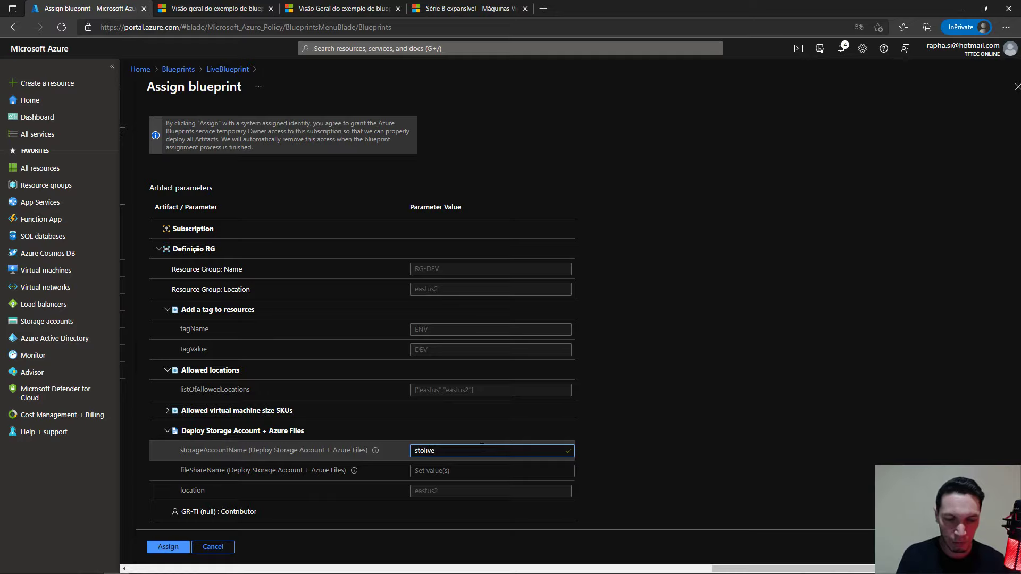
pyautogui.write('blueprint')
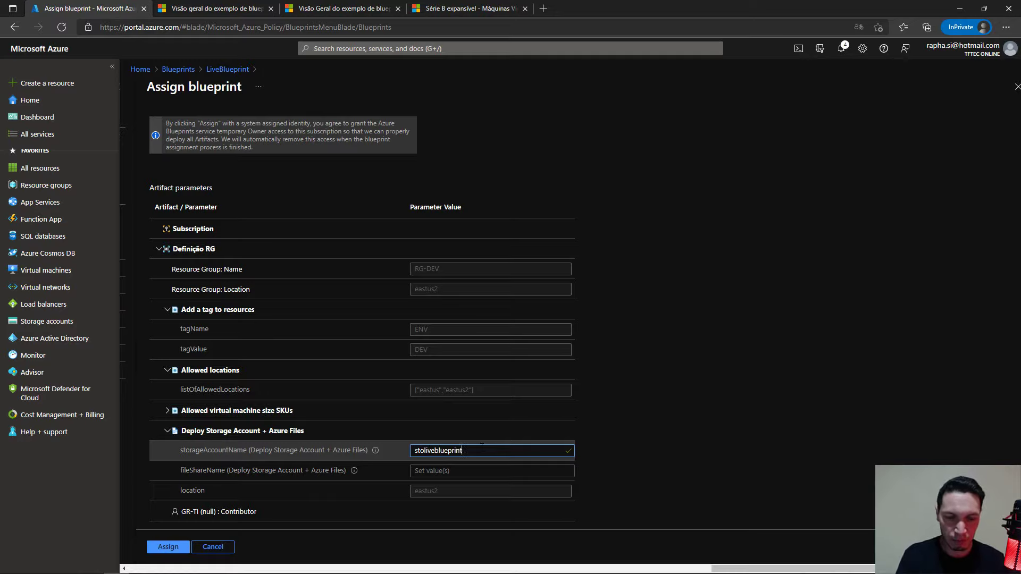
pyautogui.write('001')
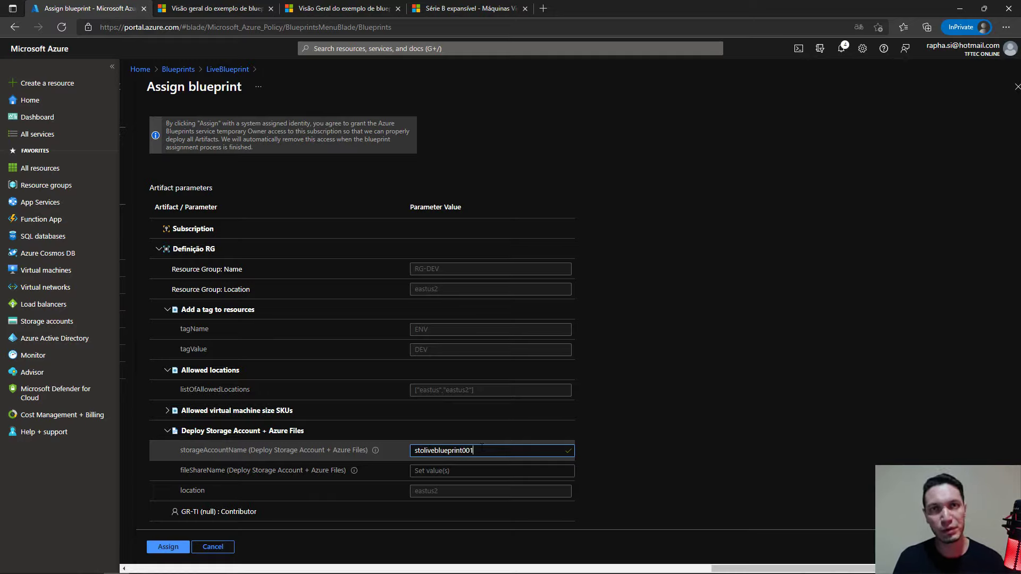
pyautogui.moveTo(479, 450); pyautogui.dragTo(414, 451)
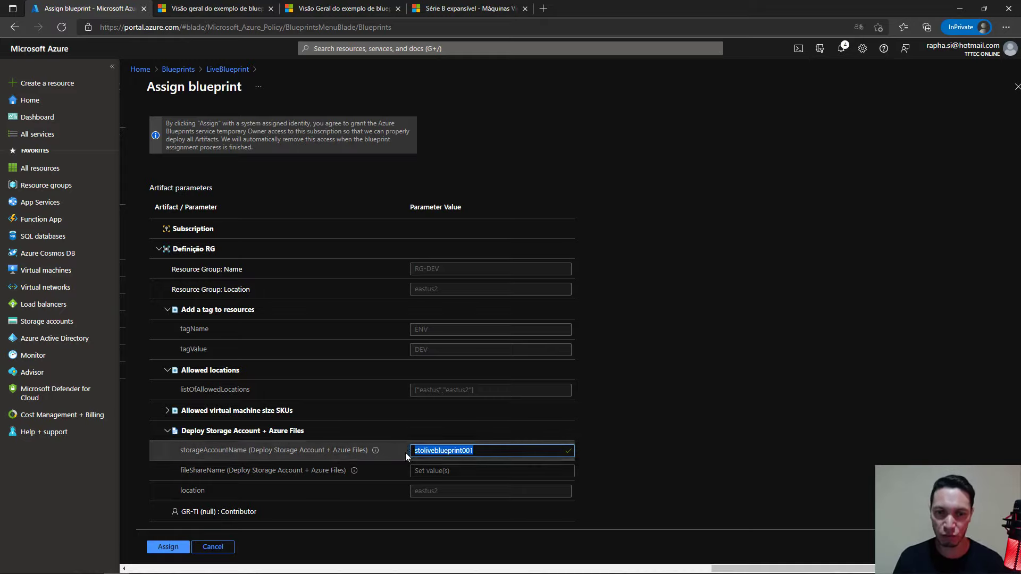
pyautogui.click(420, 470)
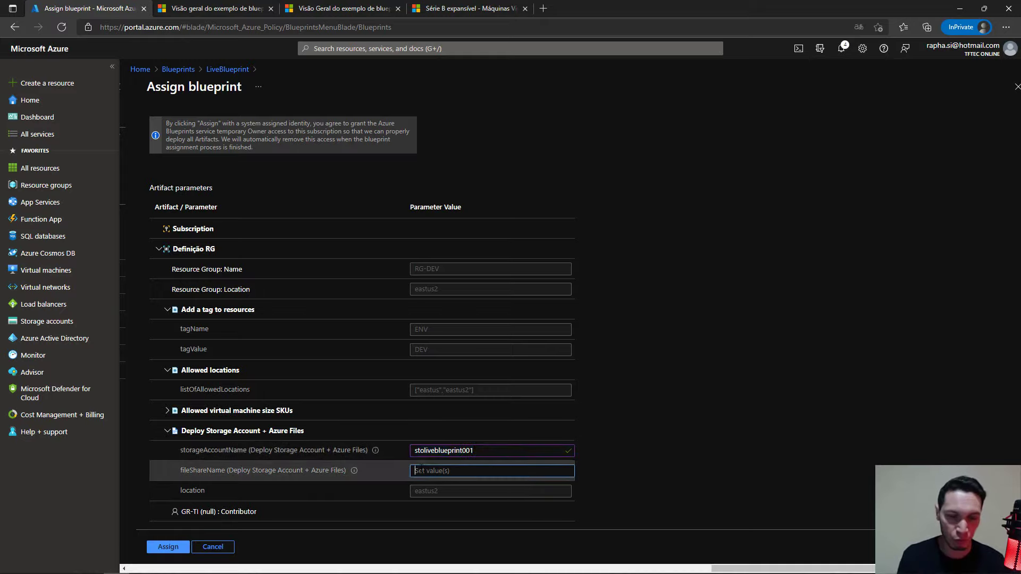
pyautogui.write('files-dev')
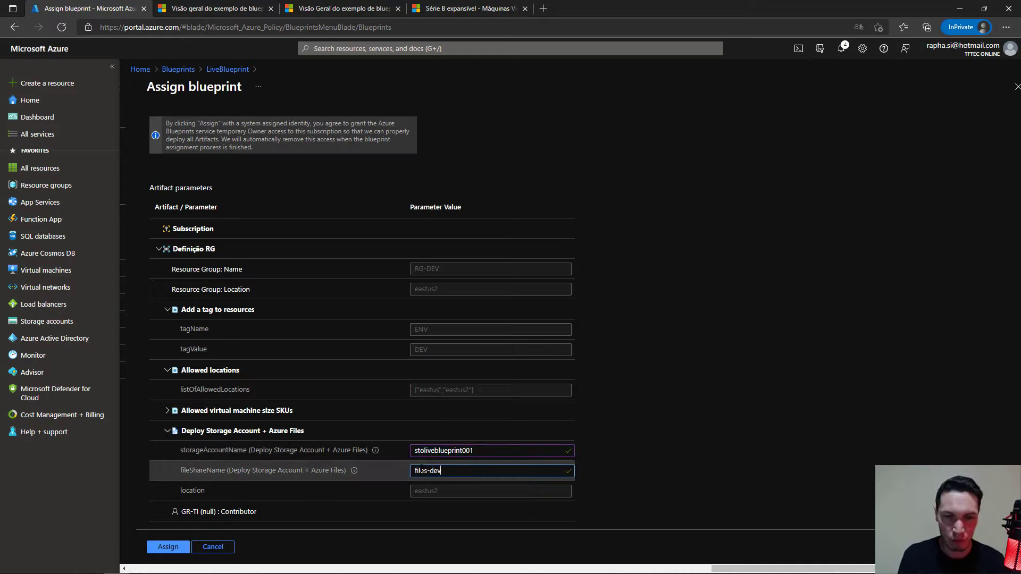
pyautogui.write('-001')
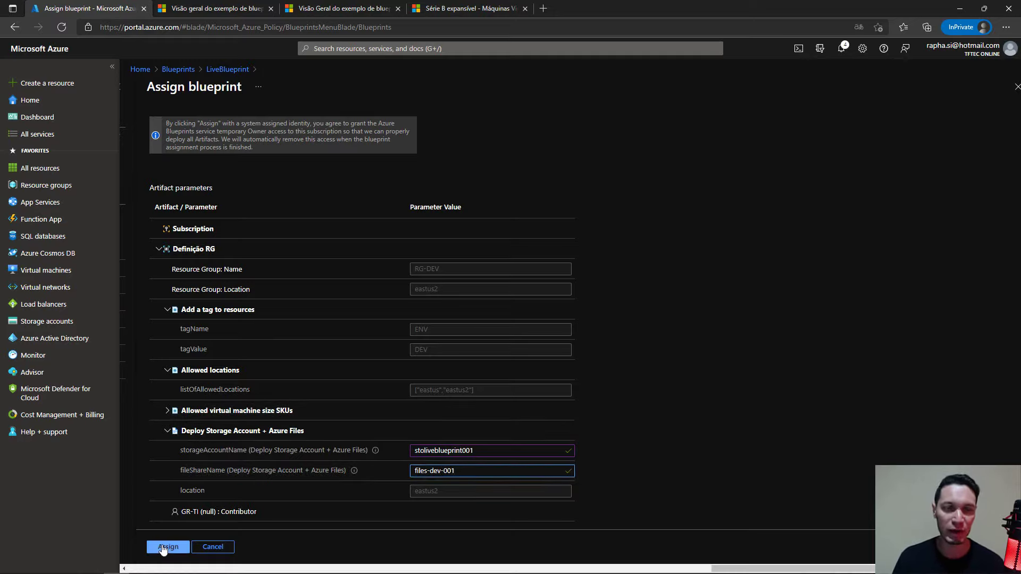
pyautogui.click(164, 548)
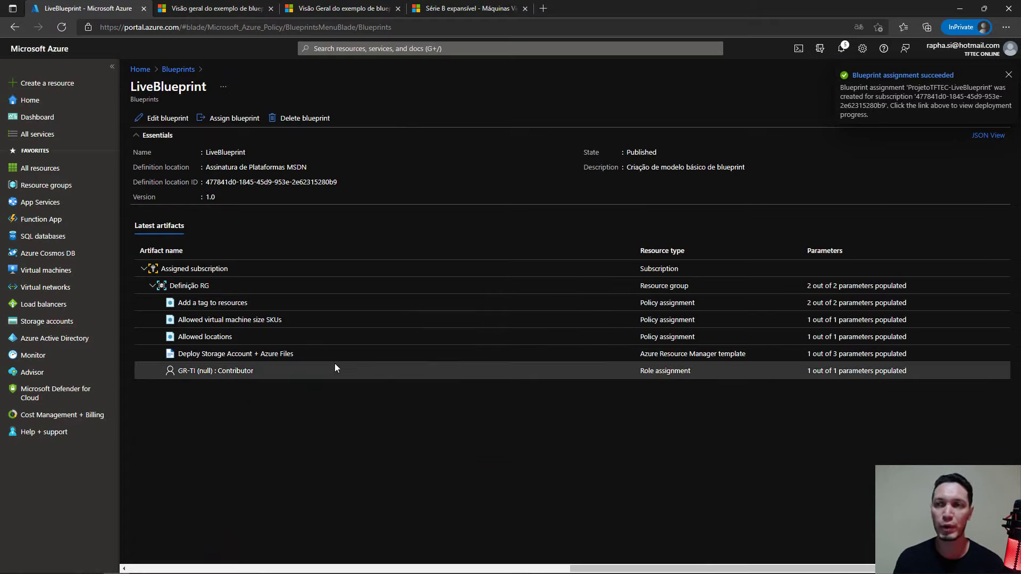
# - Open the ProjetoTFTEC-LiveBlueprint assignment details from the success notification
pyautogui.click(887, 77)
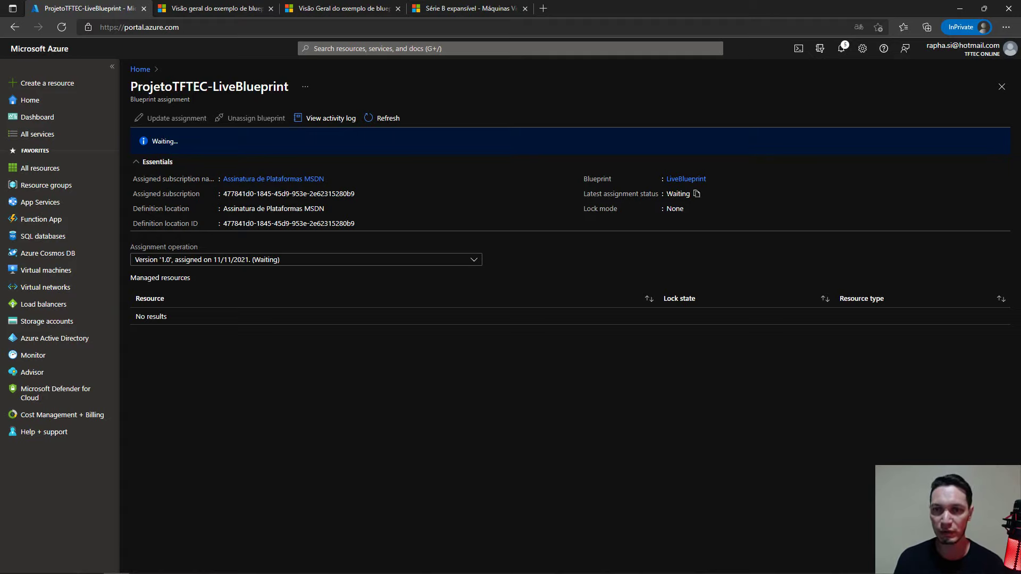
# - Highlight the latest assignment status to confirm it reads Succeeded with managed resources listed
pyautogui.doubleClick(689, 193)
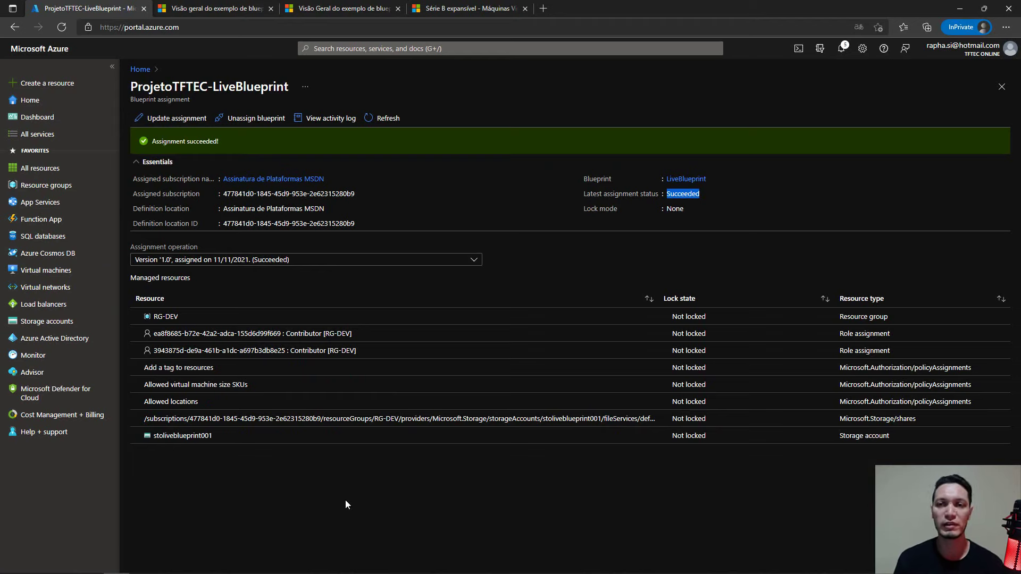
pyautogui.click(332, 118)
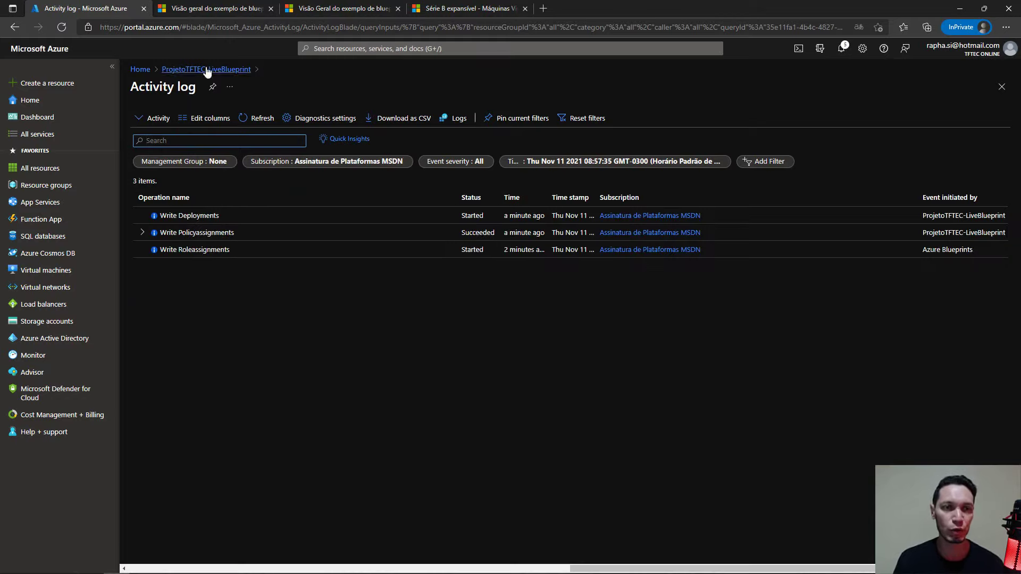
pyautogui.click(148, 234)
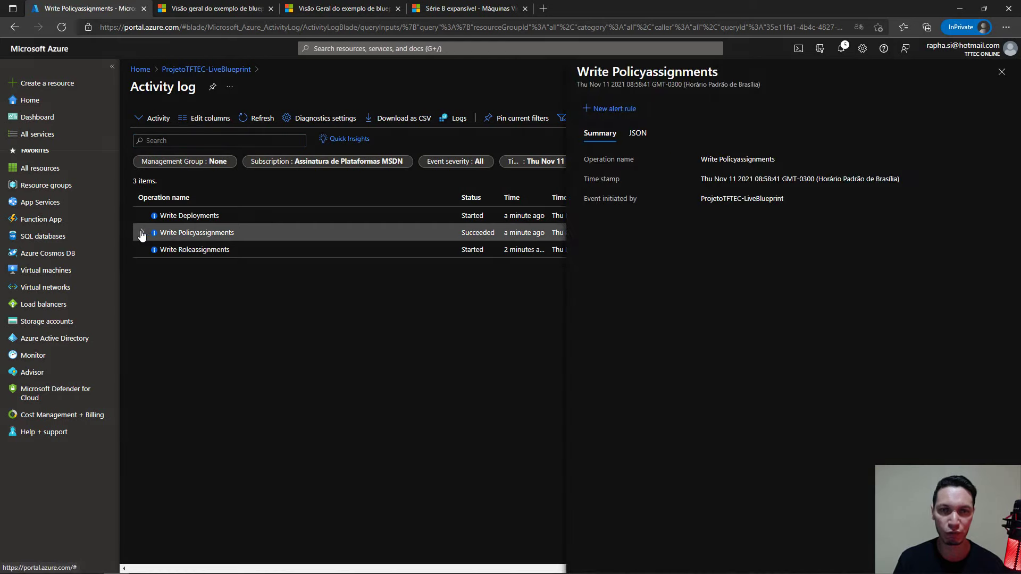
pyautogui.click(1002, 72)
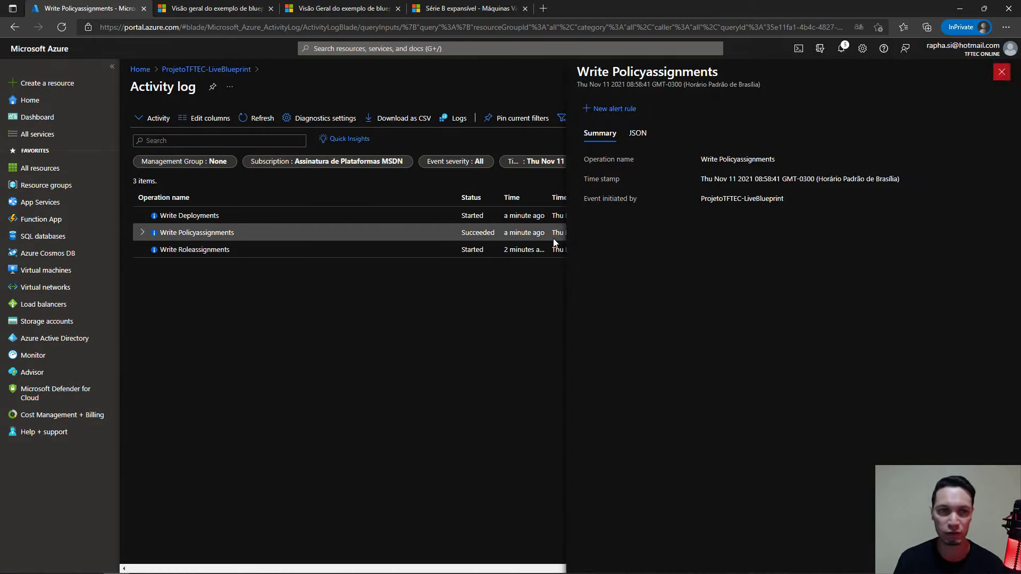
pyautogui.click(141, 232)
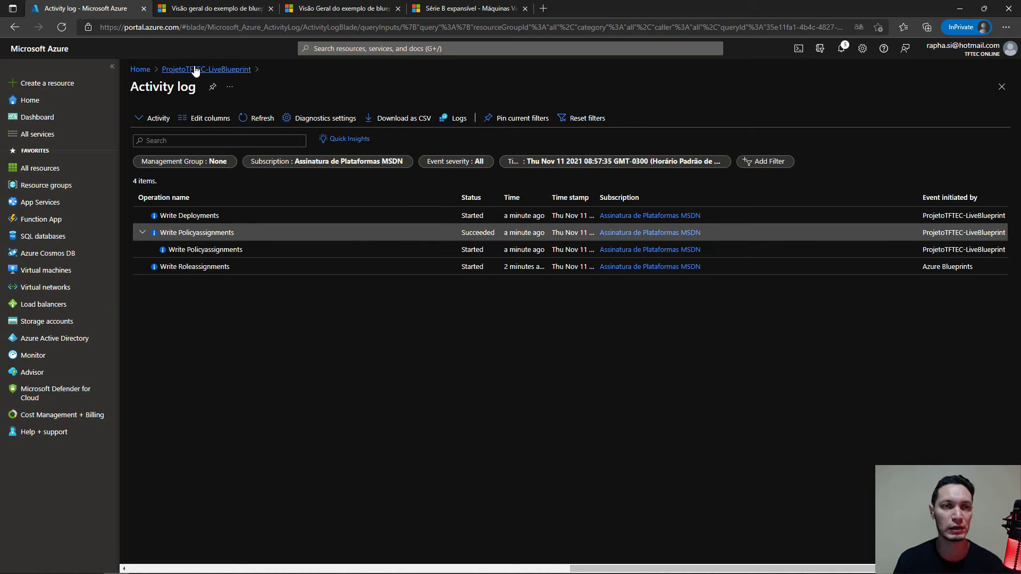
pyautogui.click(213, 70)
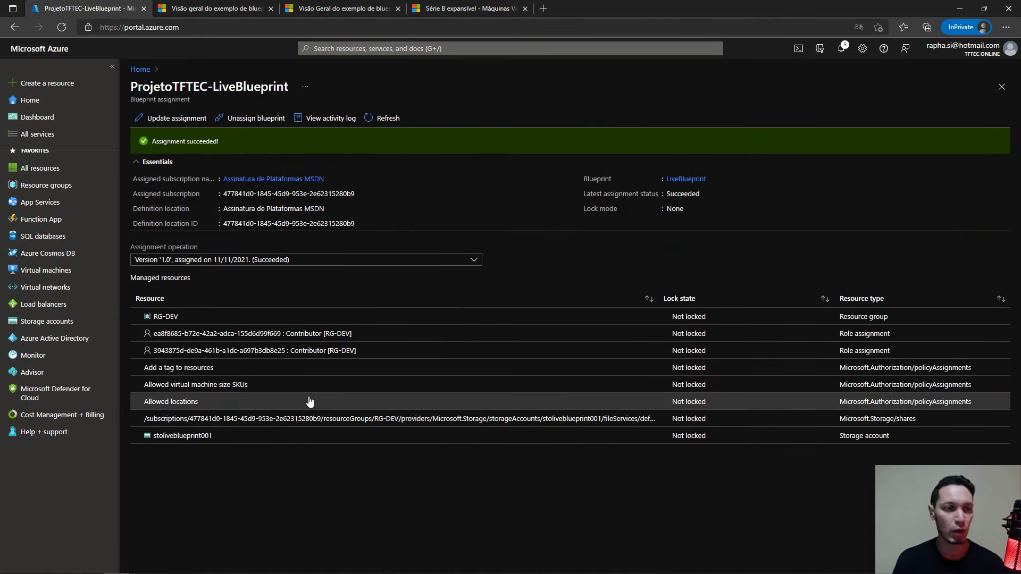
# - Open Resource groups in a new browser tab placed beside the first, dismissing the translation offer
pyautogui.rightClick(44, 191)
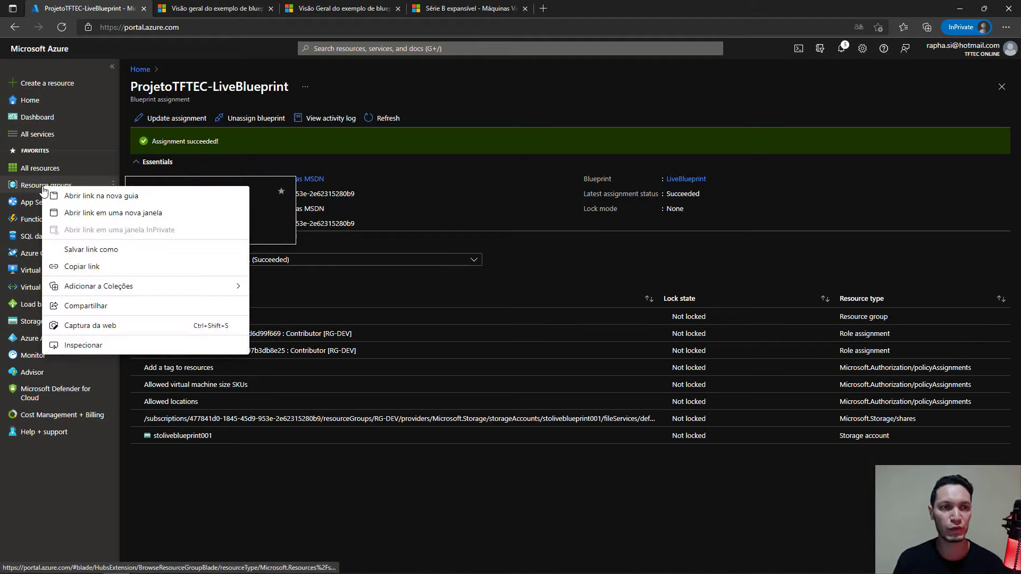
pyautogui.click(74, 196)
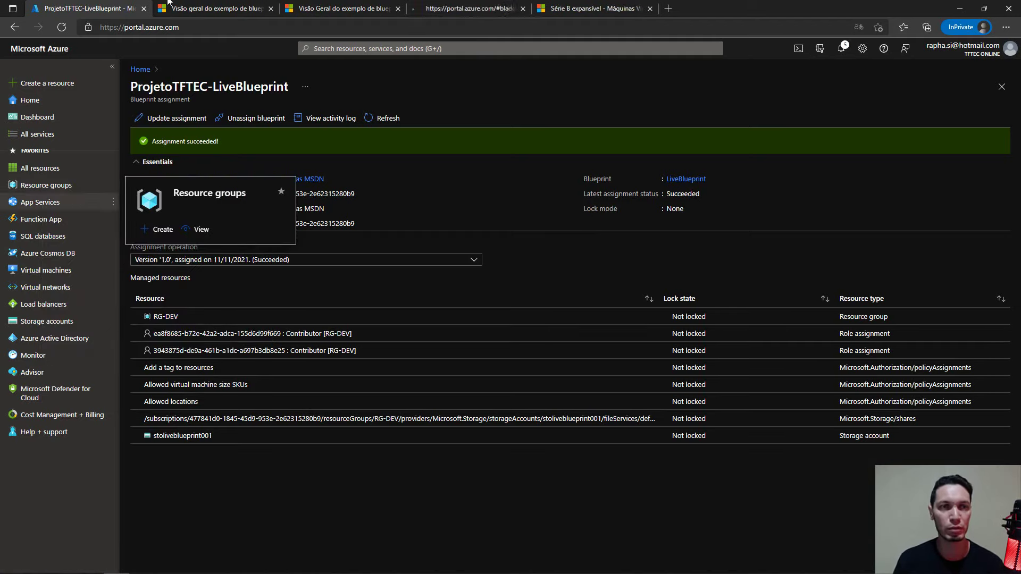
pyautogui.click(460, 8)
pyautogui.moveTo(467, 6); pyautogui.dragTo(228, 9)
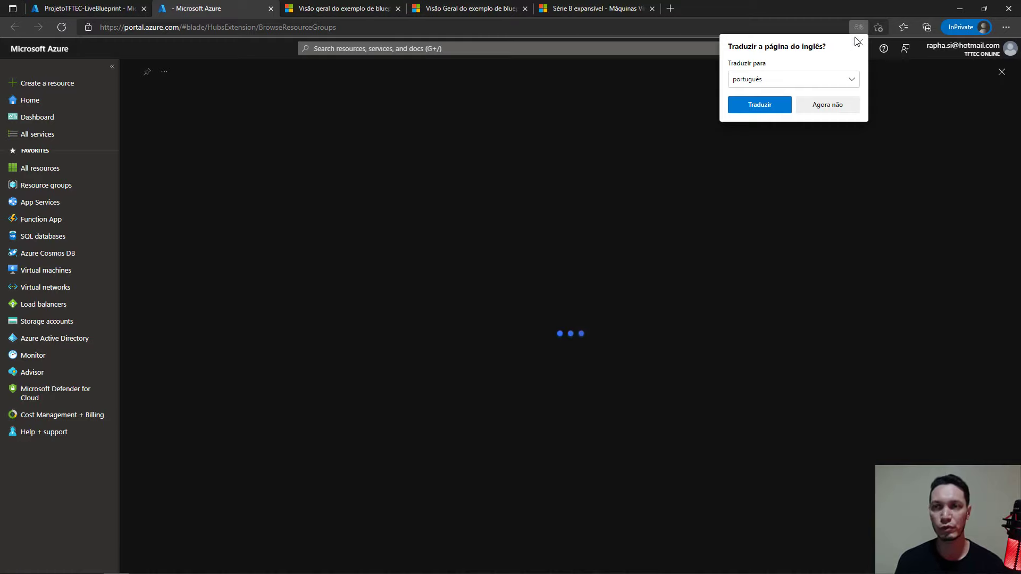
pyautogui.click(857, 39)
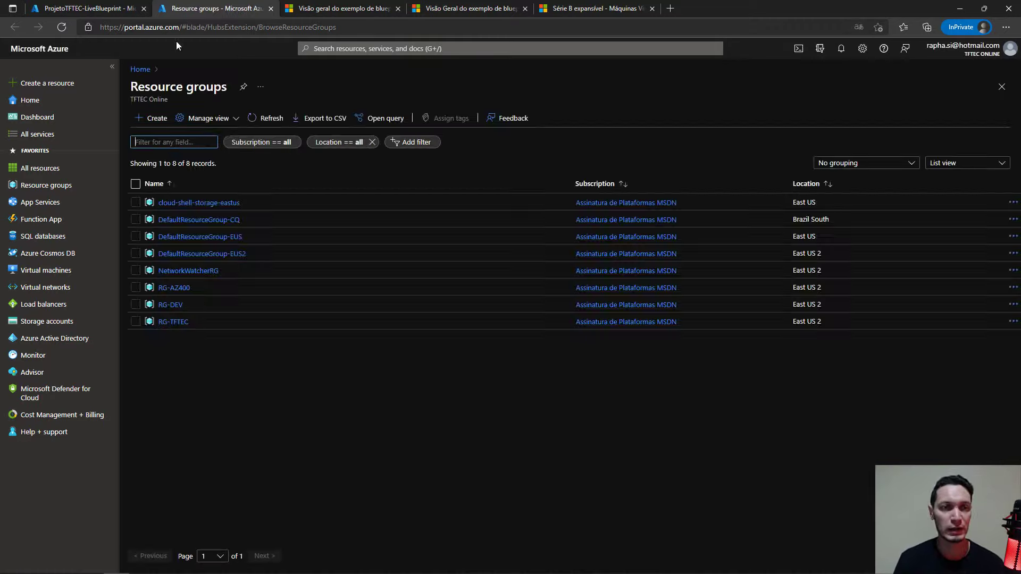
# - Open RG-DEV at full width and then its stoliveblueprint001 storage account
pyautogui.click(169, 311)
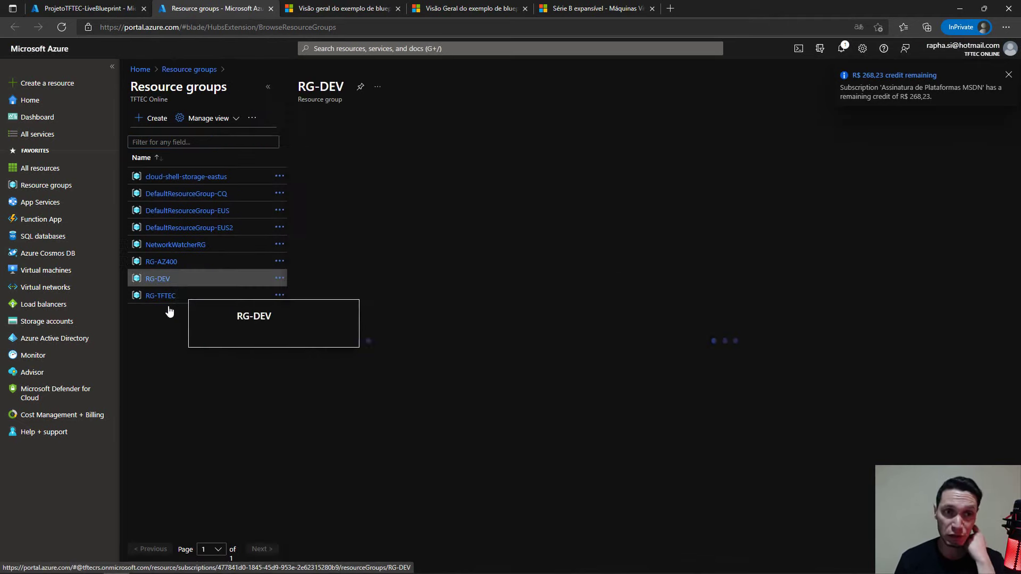
pyautogui.click(268, 87)
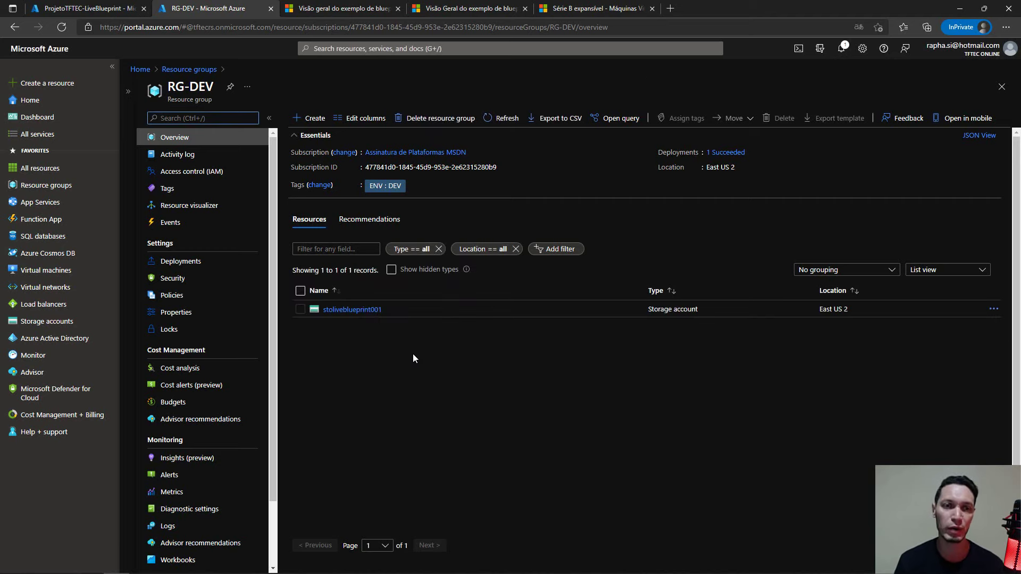
pyautogui.moveTo(351, 314)
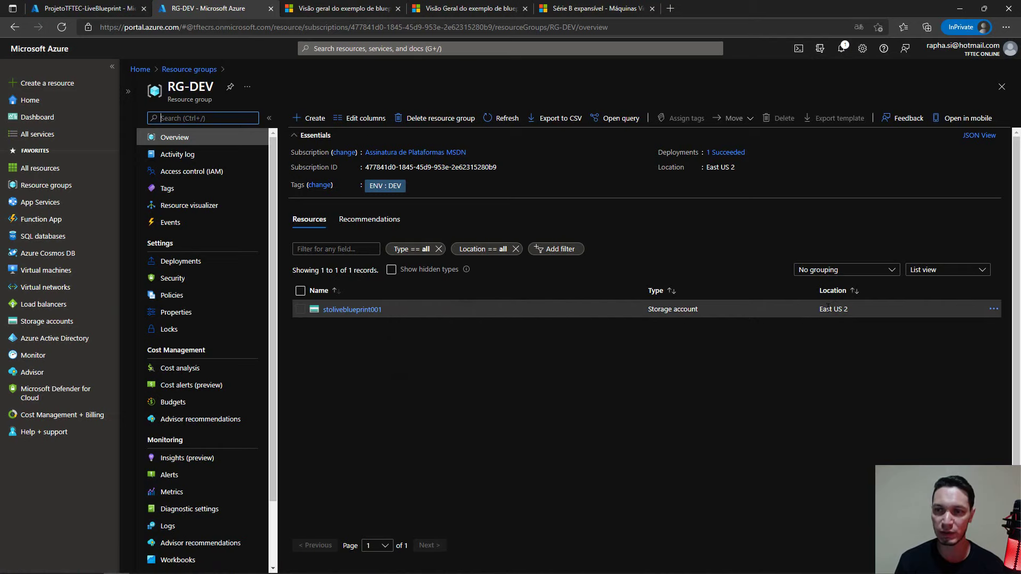
pyautogui.click(342, 310)
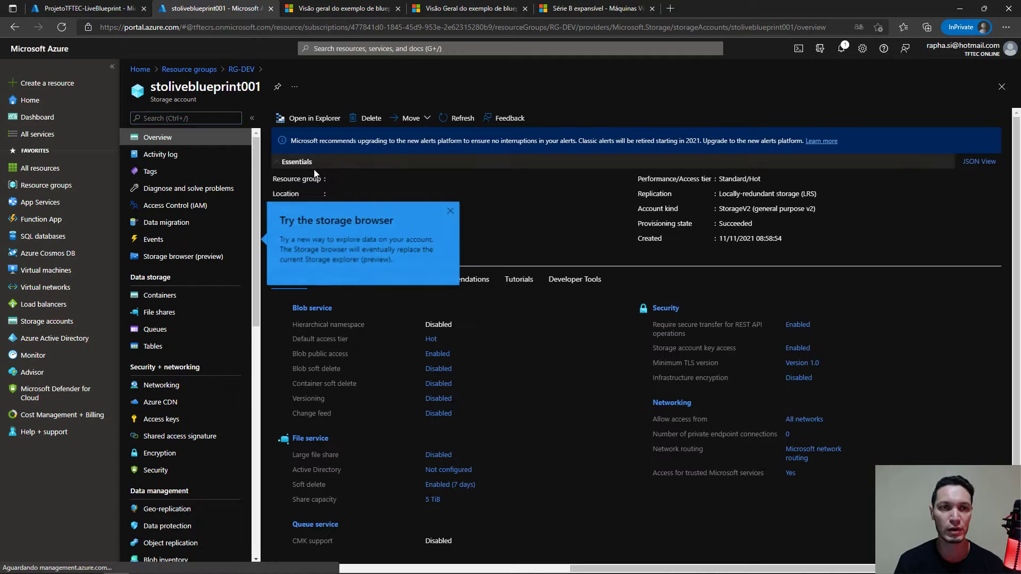
# - Confirm files-dev-001 under the storage account's File shares, then go back to RG-DEV
pyautogui.click(450, 206)
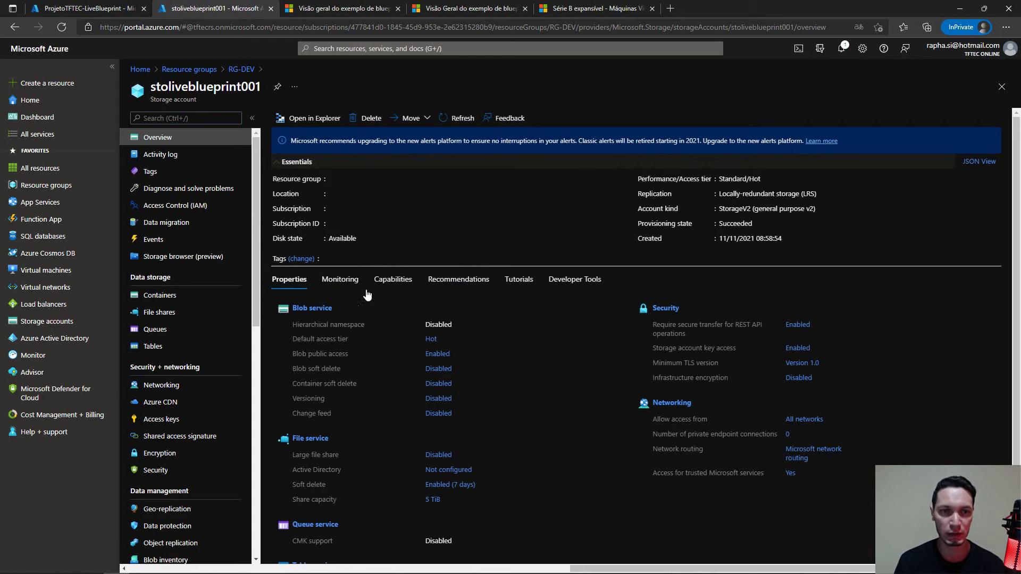
pyautogui.click(158, 314)
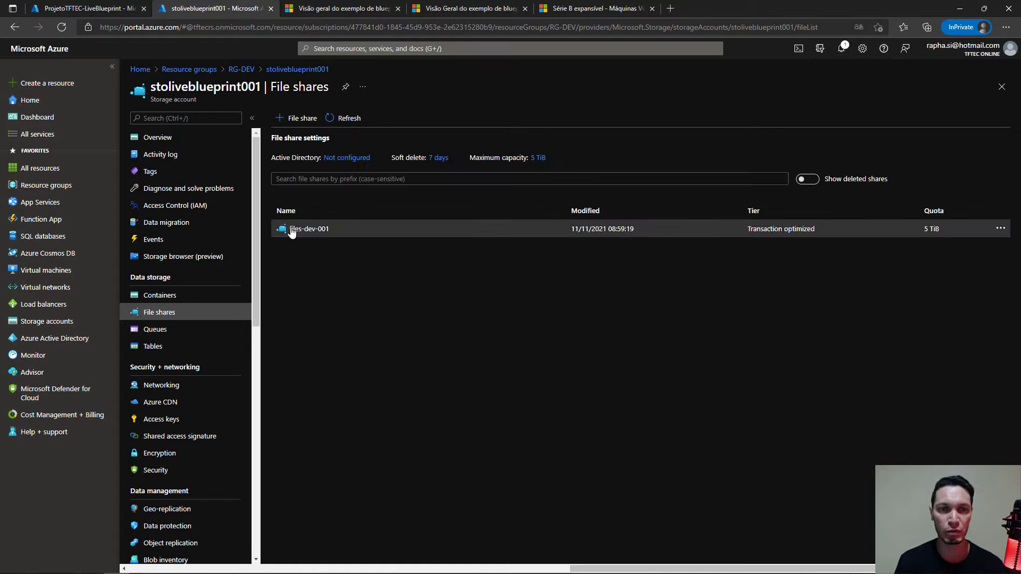
pyautogui.click(187, 148)
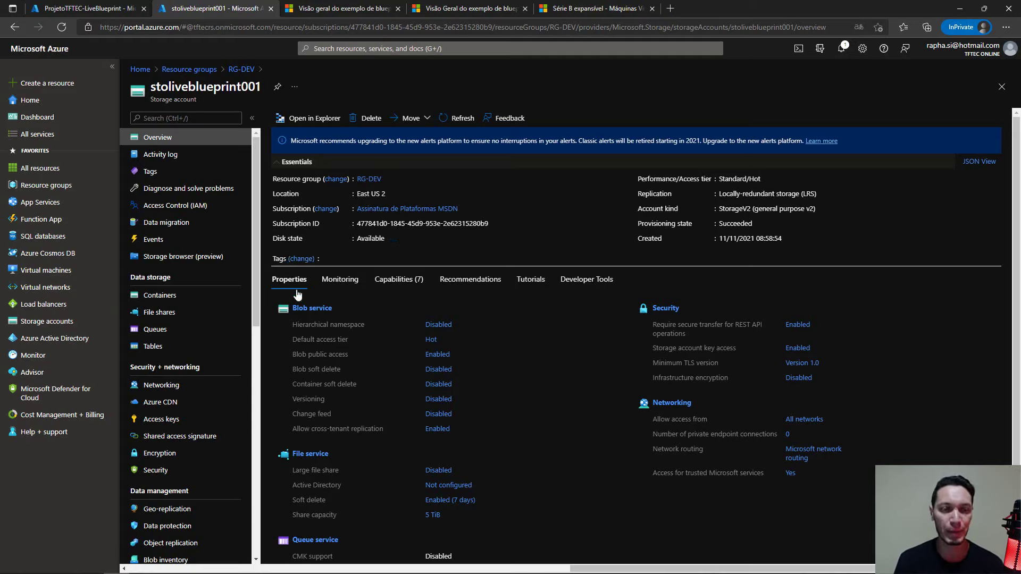
pyautogui.click(234, 70)
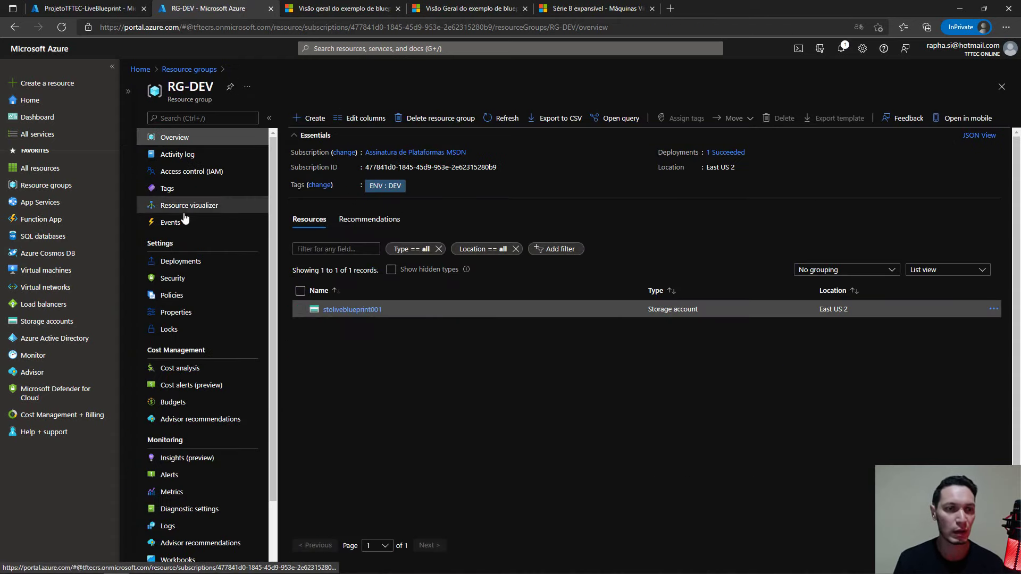
# - View RG-DEV's Access control (IAM) role assignments, including GR-TI as Contributor
pyautogui.click(211, 172)
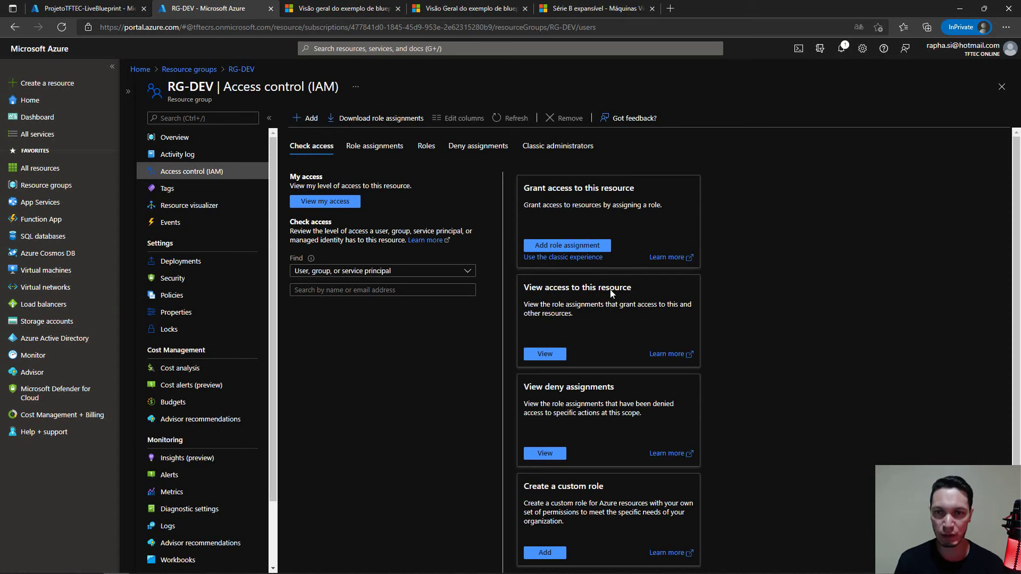
pyautogui.click(546, 355)
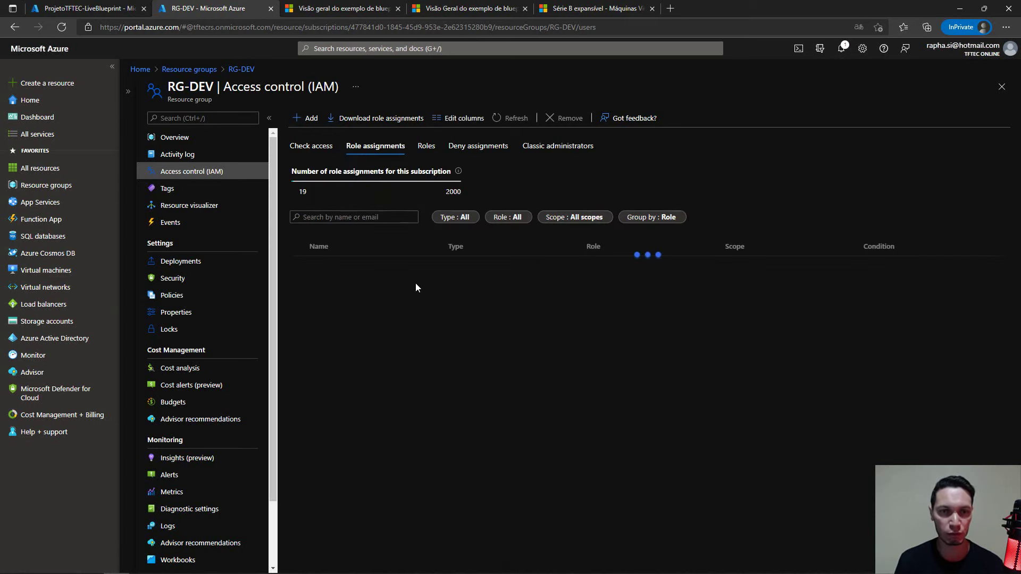
pyautogui.scroll(-1, 426, 258)
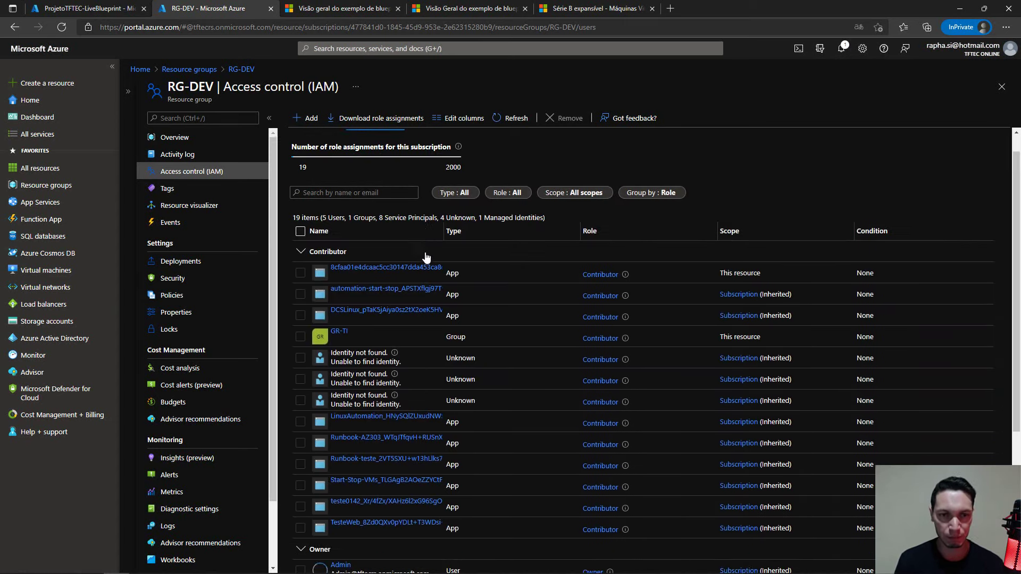
pyautogui.scroll(-2, 426, 258)
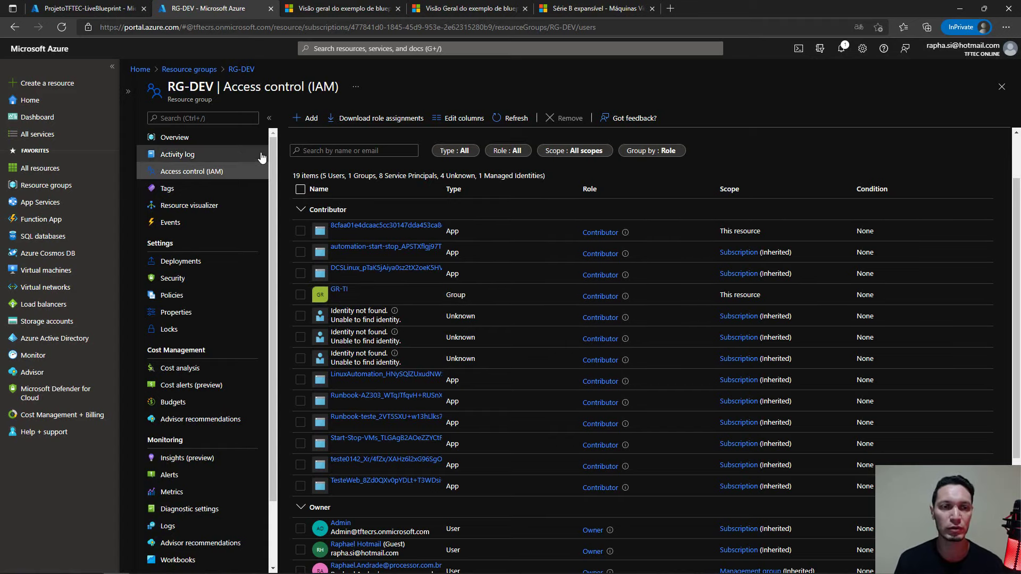
# - Check compliance of RG-DEV's three blueprint policies, then go back to the RG-DEV overview
pyautogui.click(171, 295)
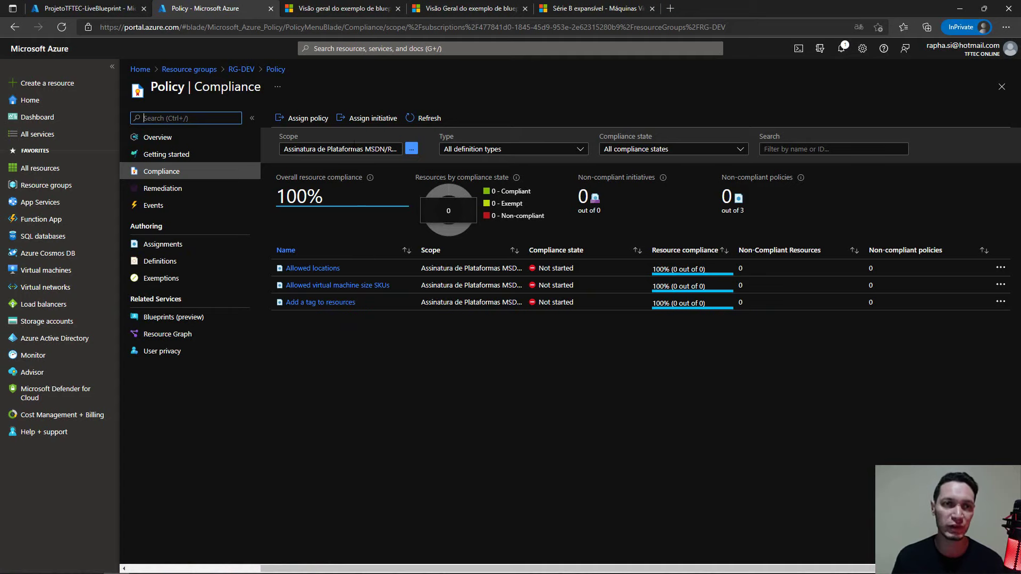
pyautogui.click(249, 70)
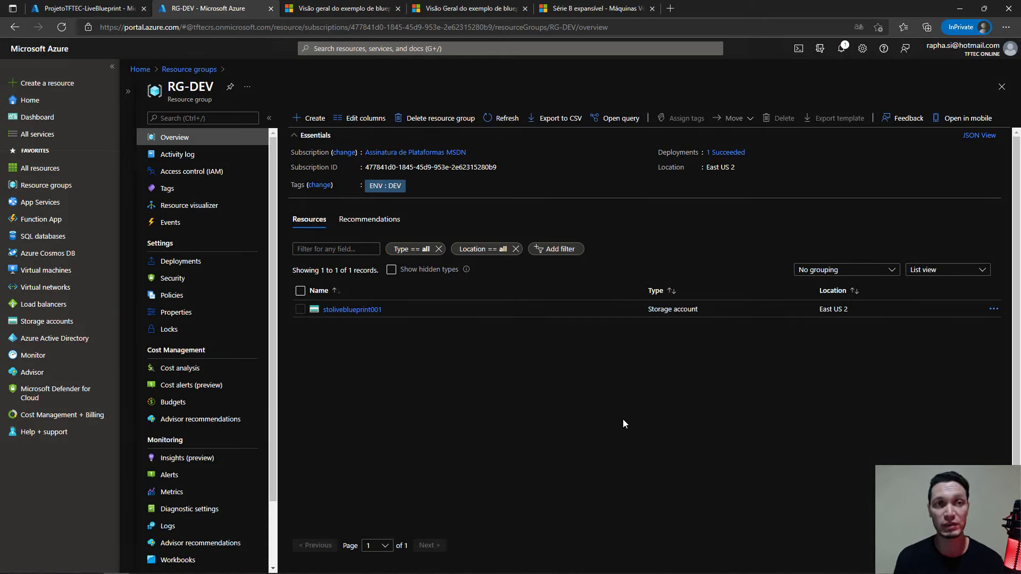
# - Start creating a new virtual machine from the Virtual machines list, with the form widened
pyautogui.click(34, 272)
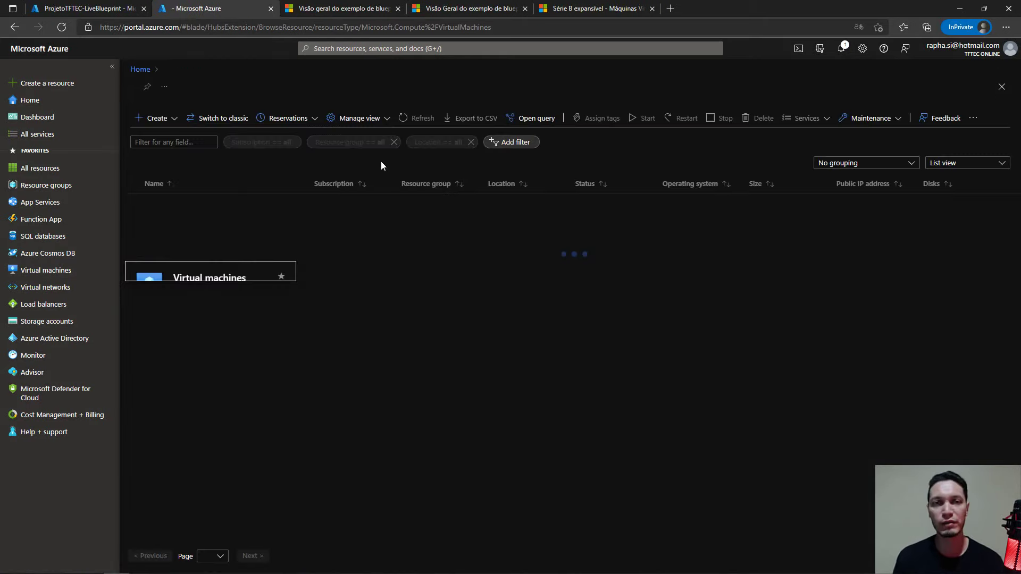
pyautogui.click(172, 120)
pyautogui.click(158, 137)
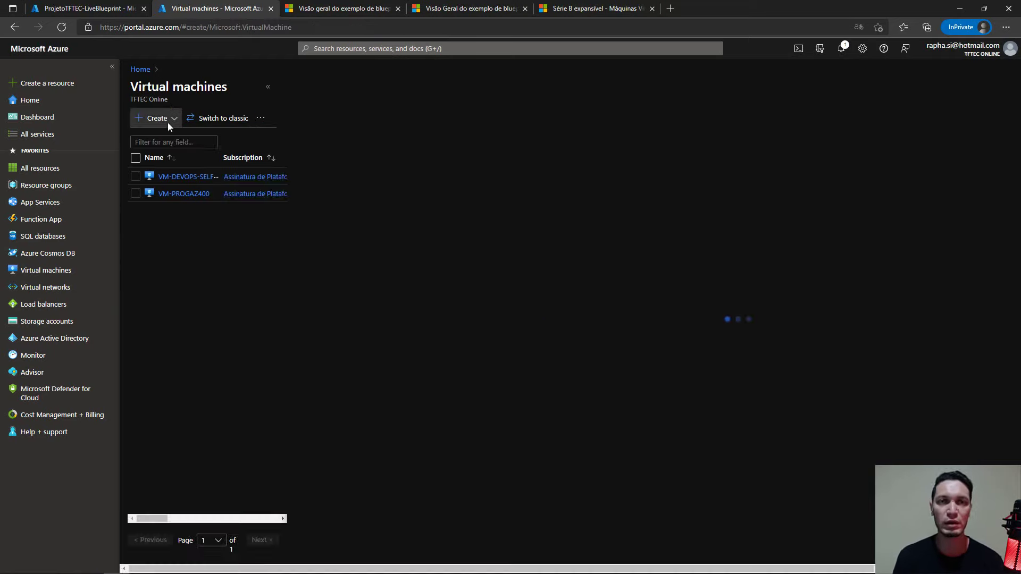
pyautogui.click(268, 87)
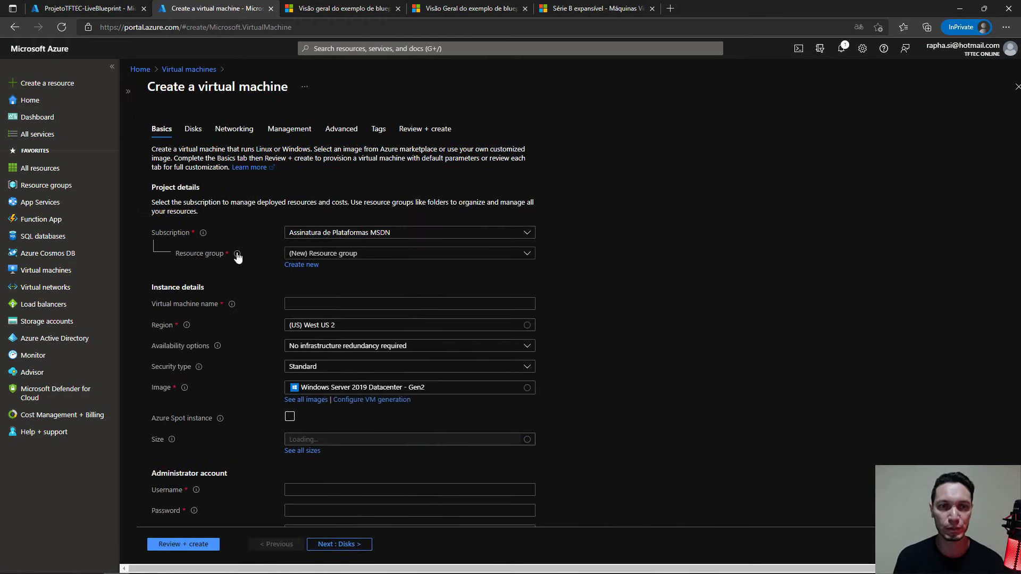
# - Set resource group RG-DEV, VM name VM-teste and size Standard_DS1_v2
pyautogui.click(420, 255)
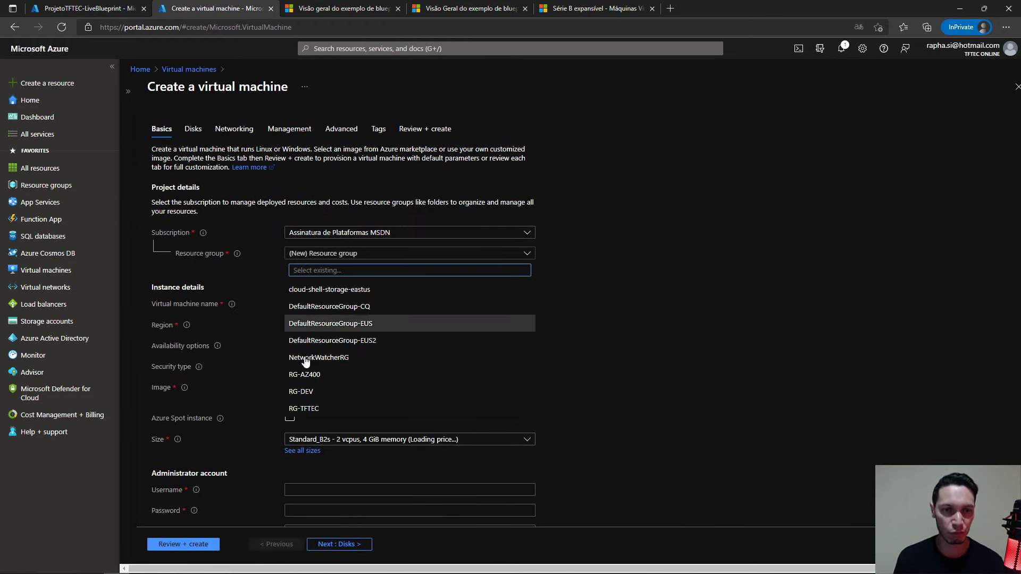
pyautogui.click(312, 392)
pyautogui.click(319, 304)
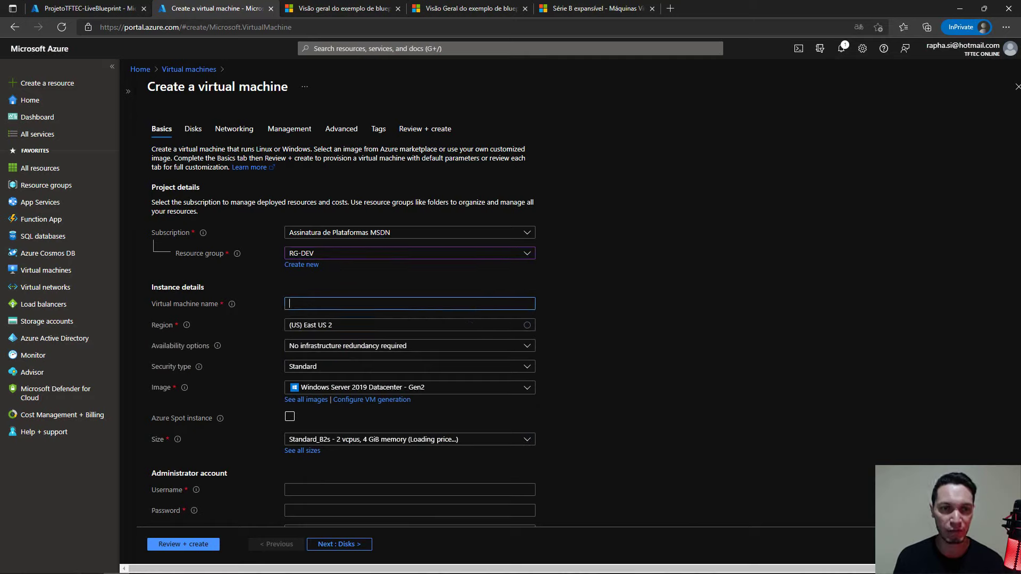
pyautogui.write('VM-tes')
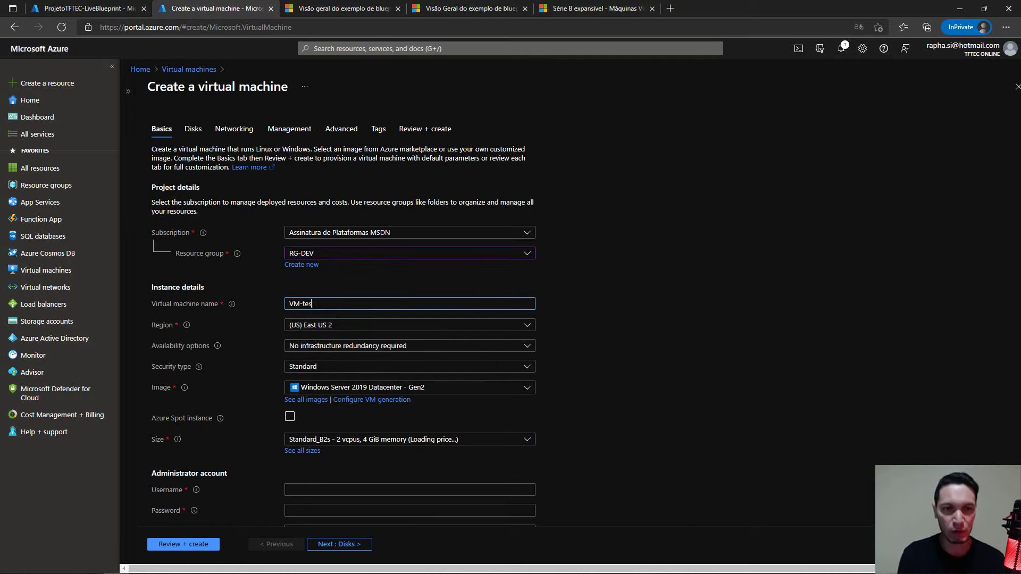
pyautogui.write('te')
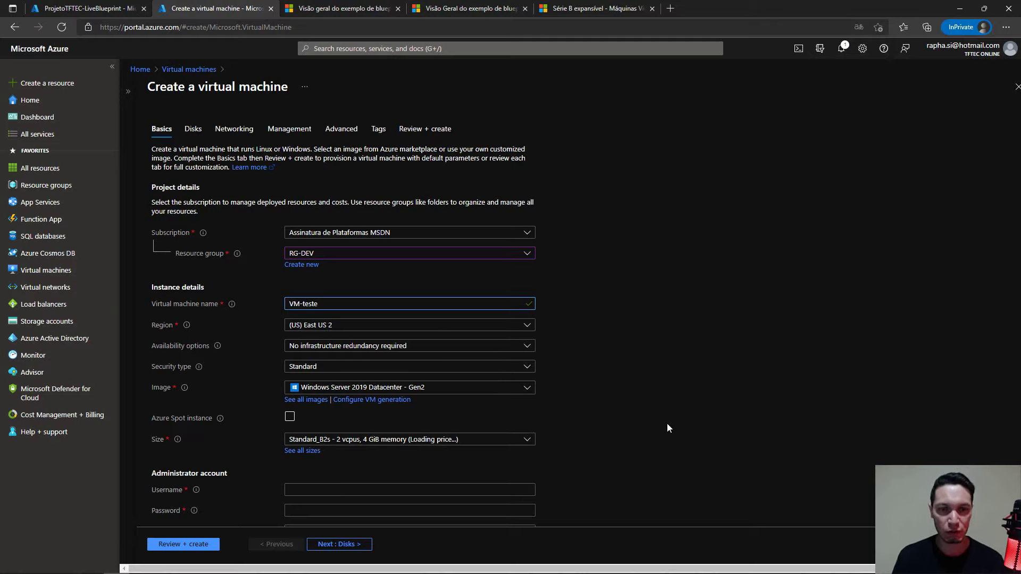
pyautogui.click(354, 444)
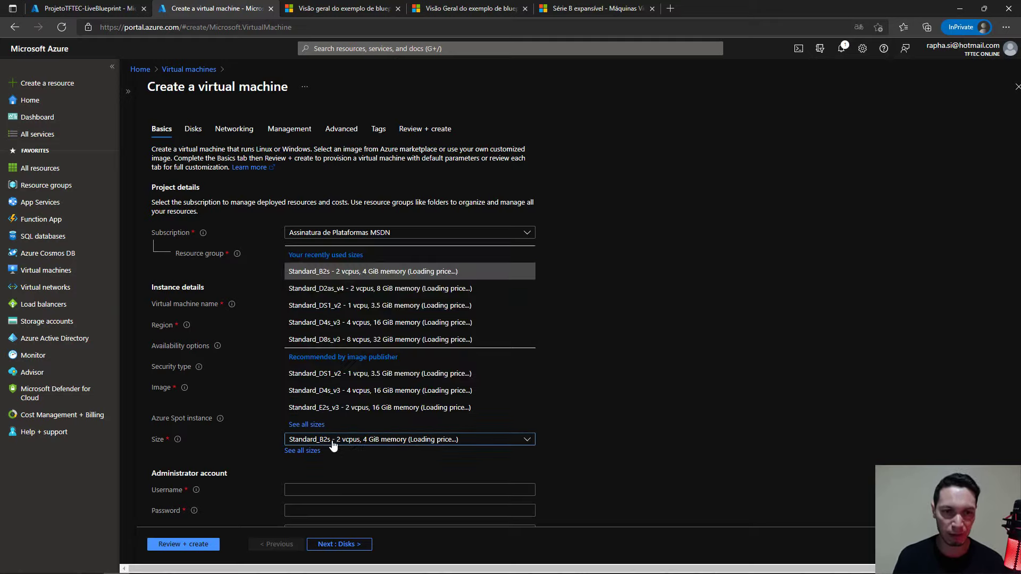
pyautogui.click(330, 374)
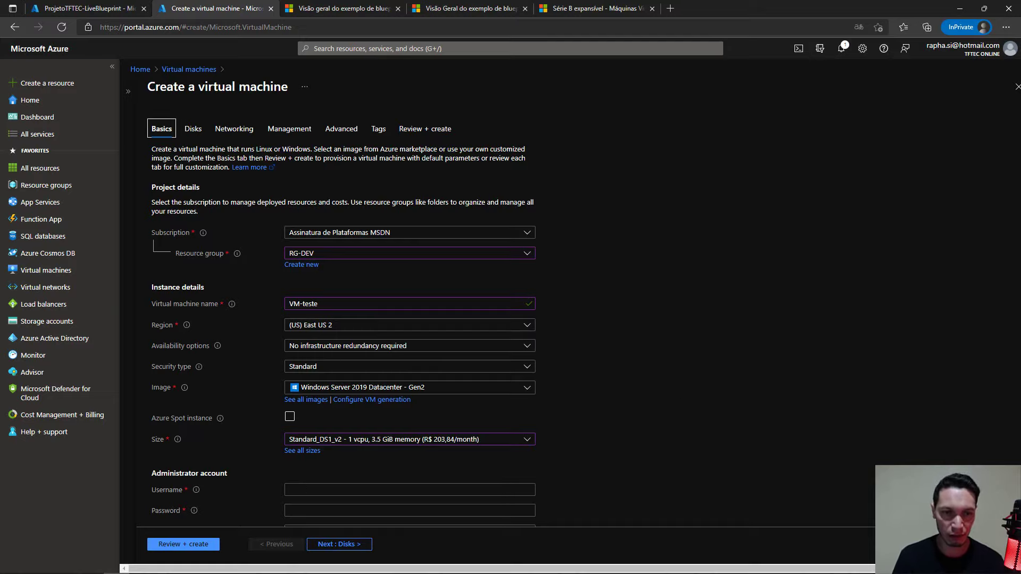
# - Enter the administrator username, password and password confirmation
pyautogui.click(391, 490)
pyautogui.write('admin.')
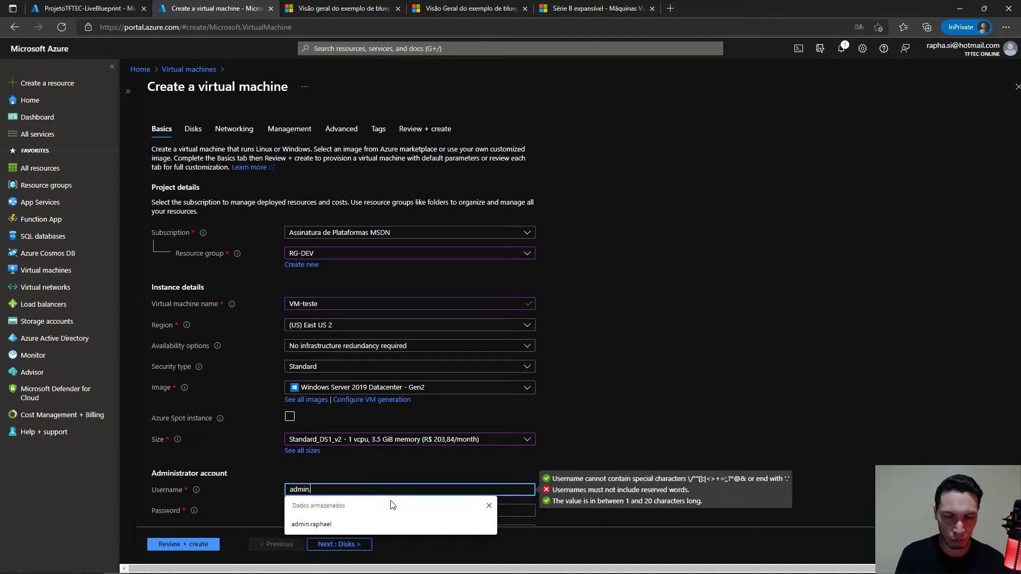
pyautogui.write('raphael')
pyautogui.press('Tab')
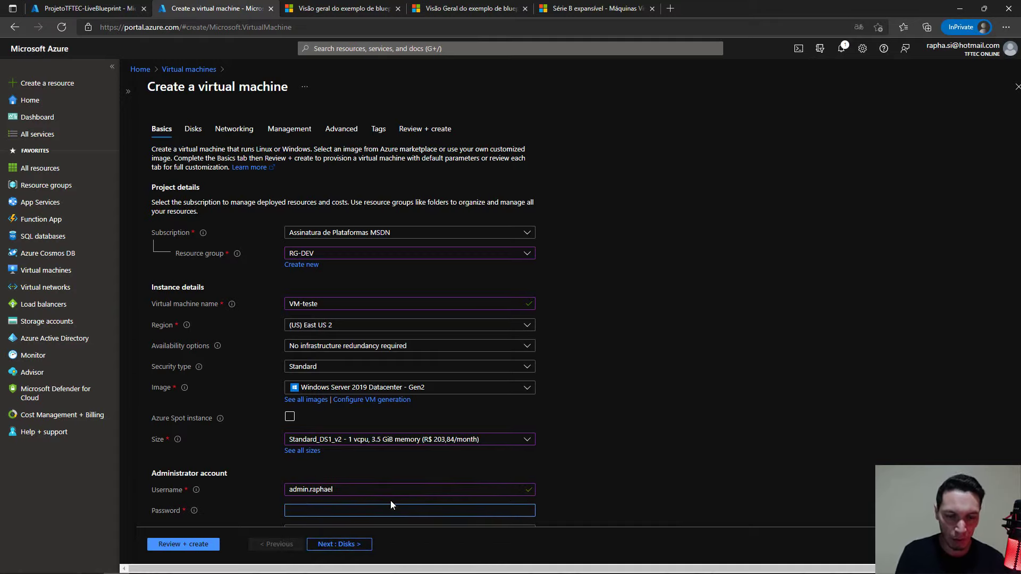
pyautogui.write('*********')
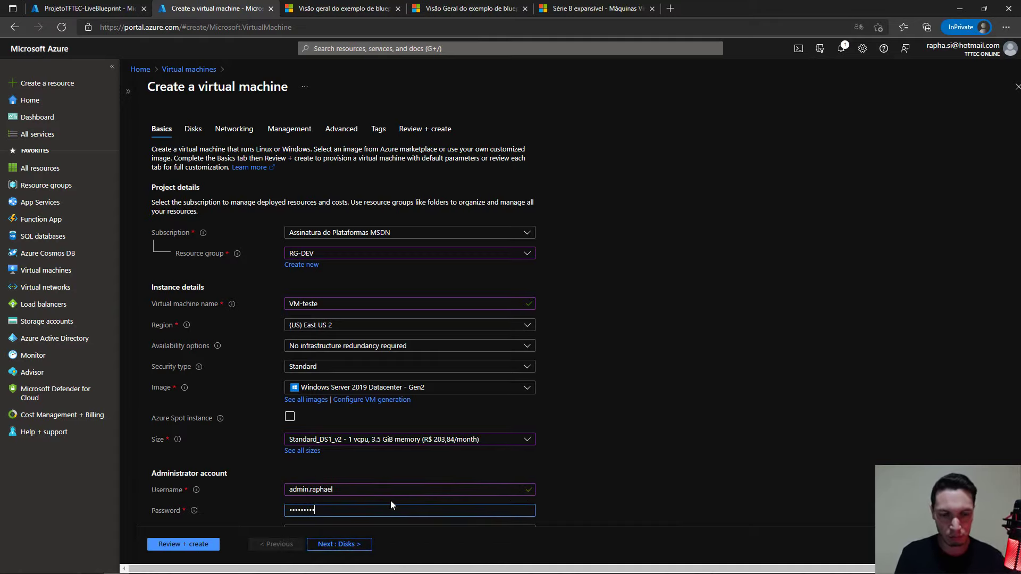
pyautogui.write('*****')
pyautogui.press('Tab')
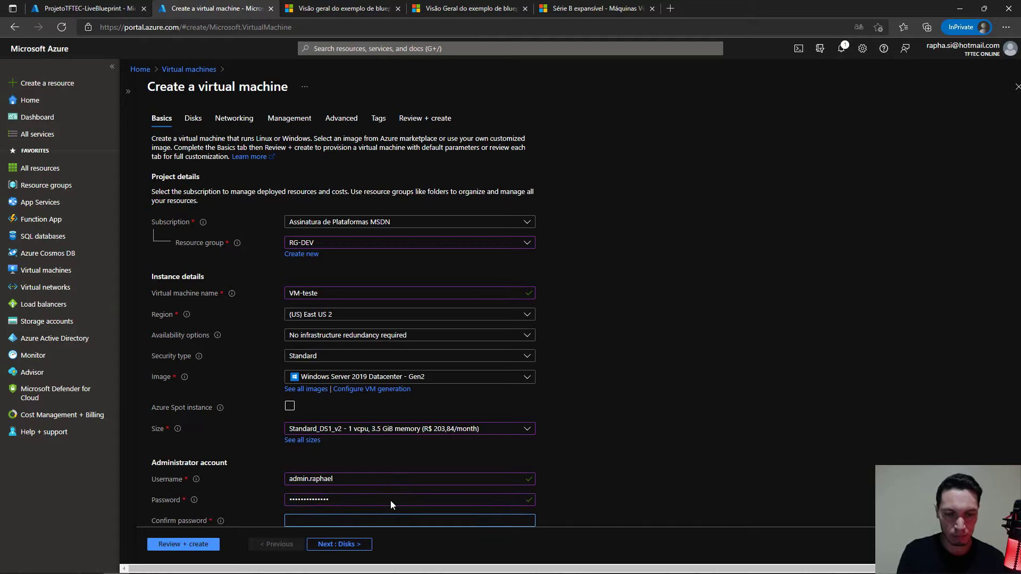
pyautogui.write('***********')
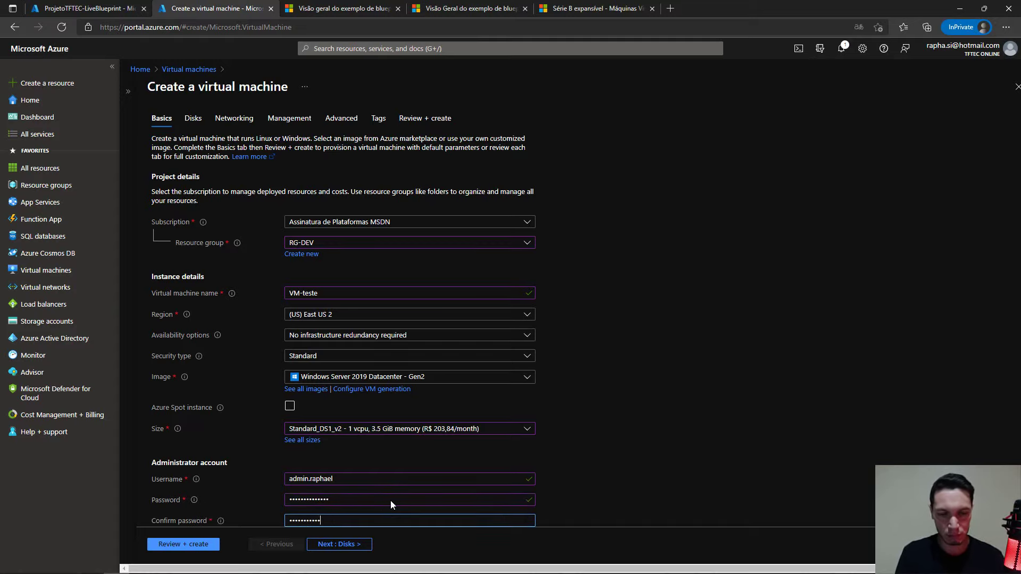
pyautogui.write('**')
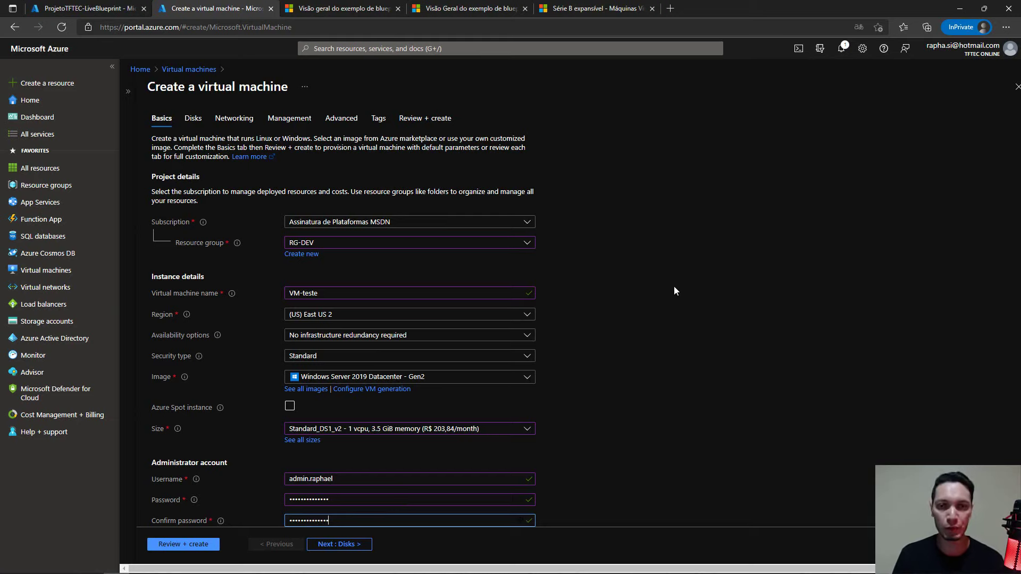
pyautogui.click(674, 286)
pyautogui.scroll(-3, 675, 286)
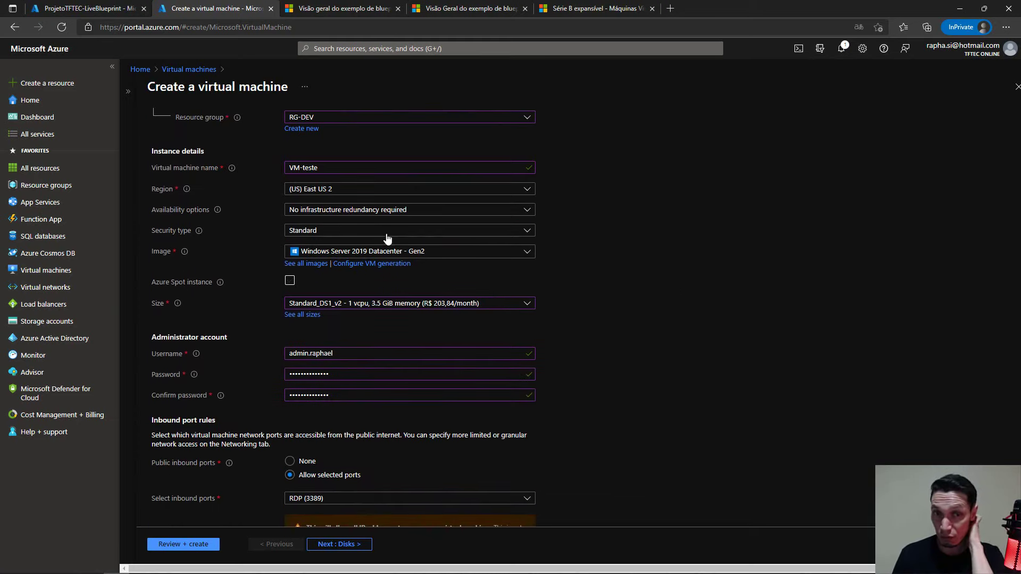
pyautogui.scroll(-1, 370, 284)
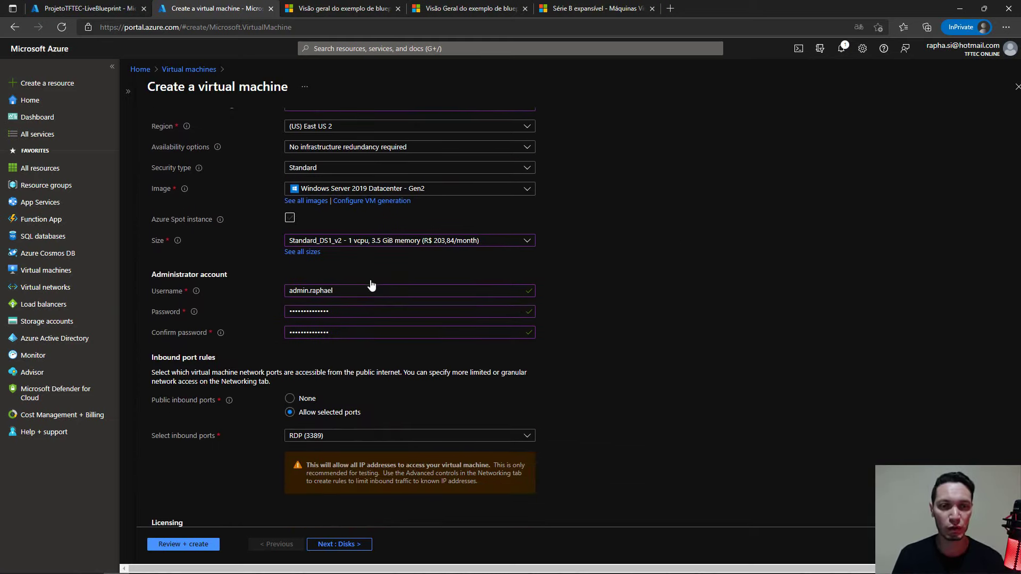
pyautogui.scroll(2, 334, 242)
pyautogui.scroll(-3, 321, 258)
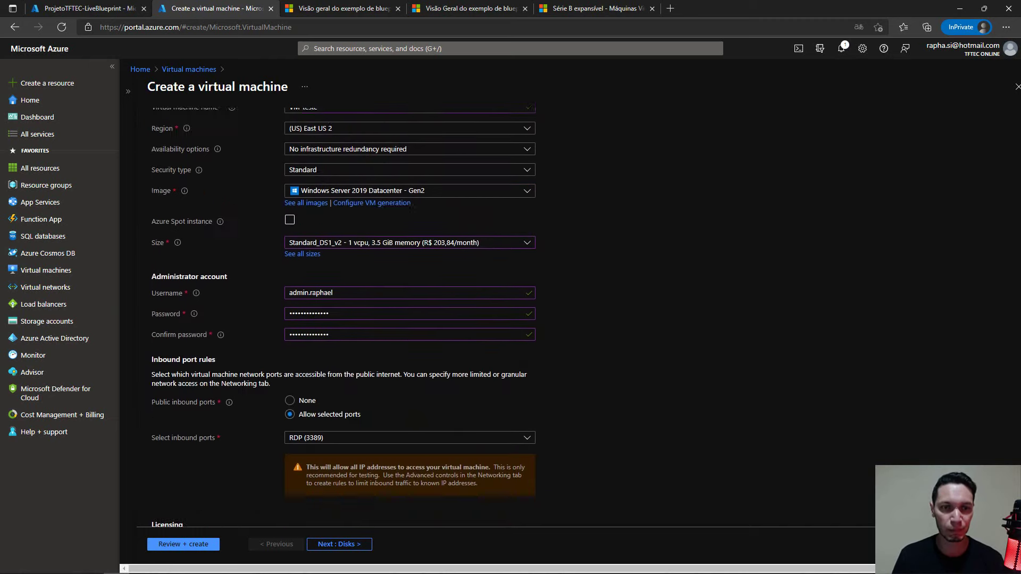
# - Advance through Disks, Networking, Management, Advanced and Tags to Review + create, where validation fails
pyautogui.click(350, 549)
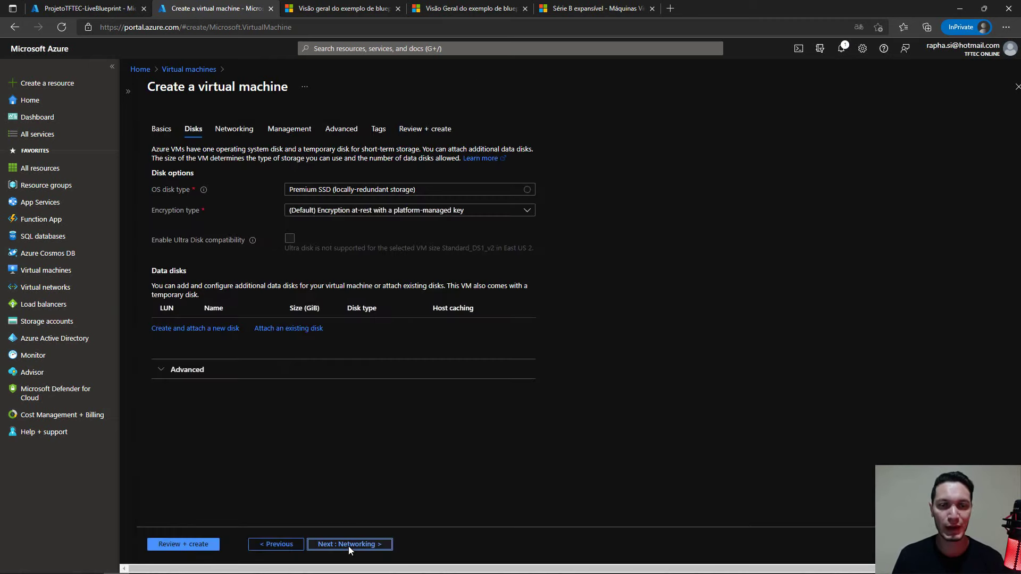
pyautogui.click(349, 545)
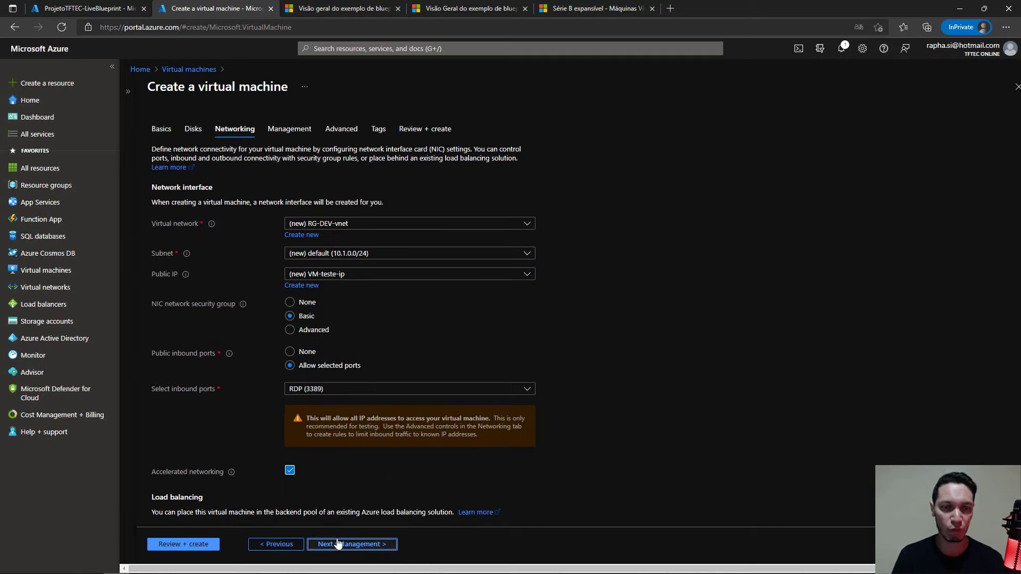
pyautogui.click(349, 545)
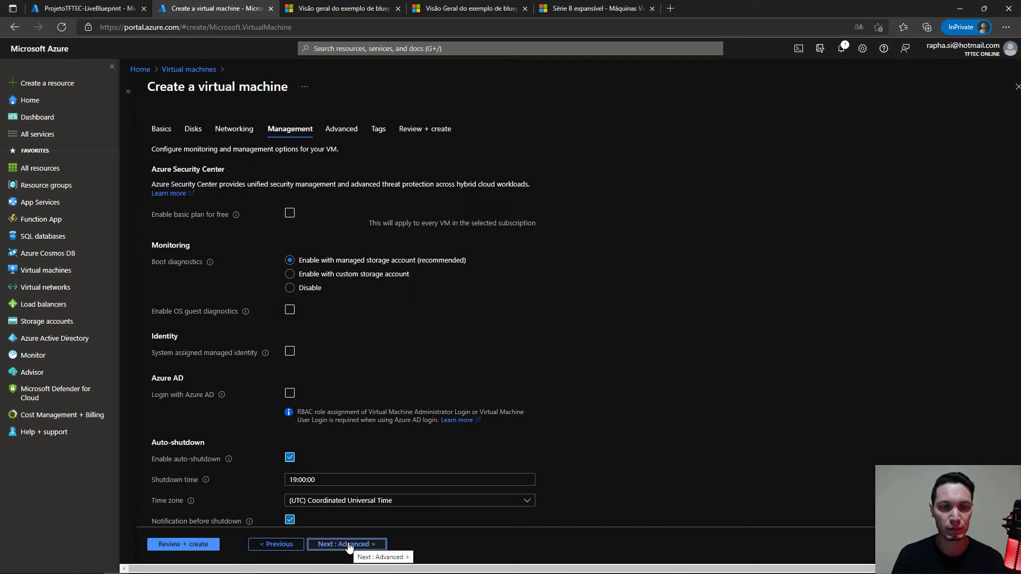
pyautogui.click(349, 544)
pyautogui.click(349, 545)
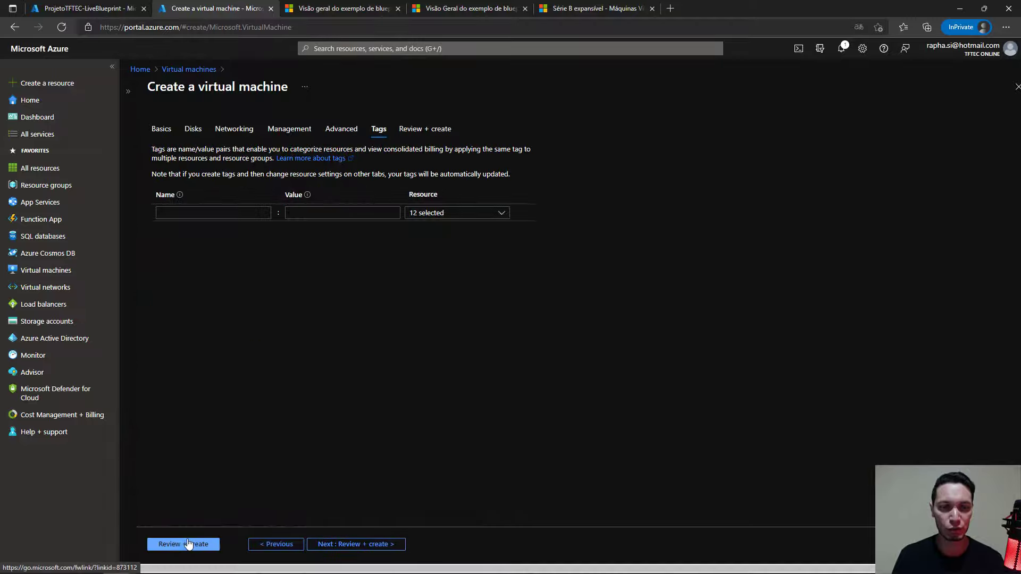
pyautogui.click(180, 544)
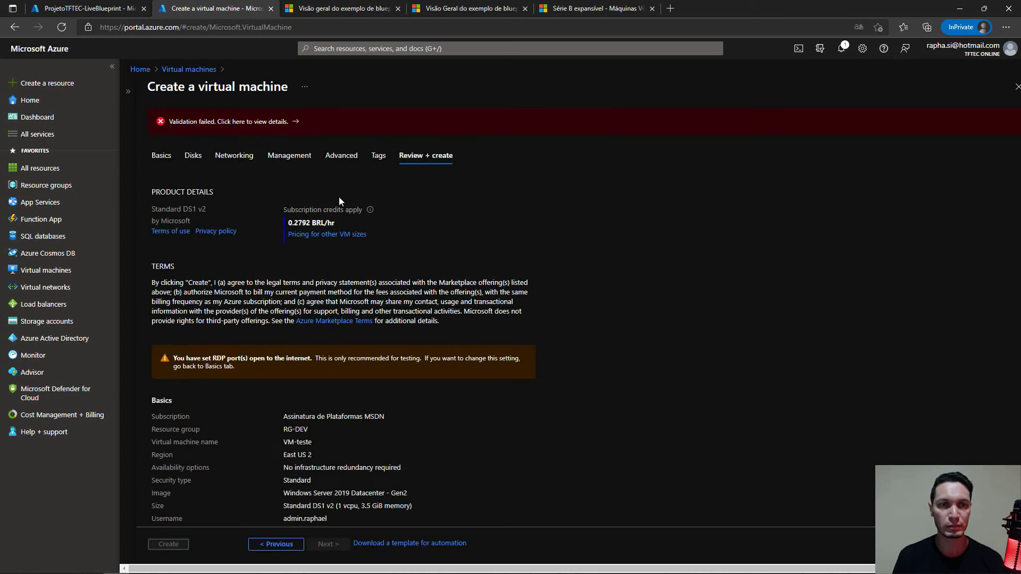
# - Review the SKU policy error that failed validation, then return to the Virtual machines list
pyautogui.click(200, 121)
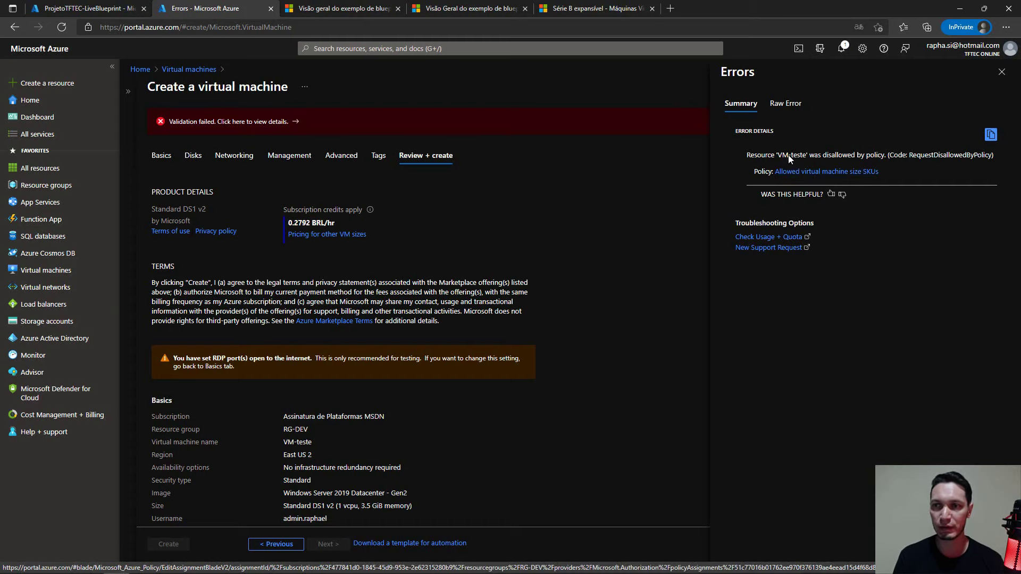
pyautogui.click(1002, 72)
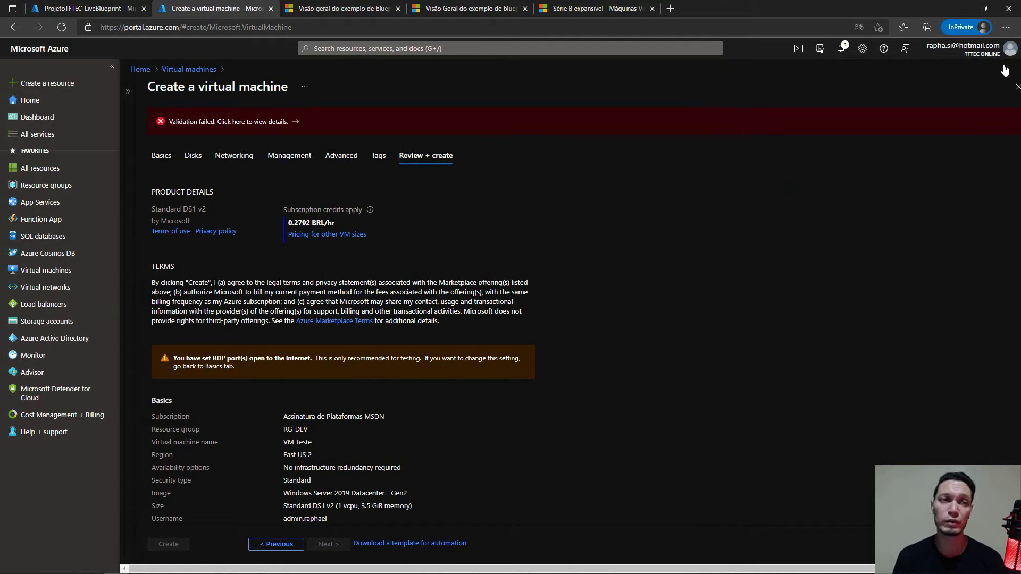
pyautogui.click(192, 70)
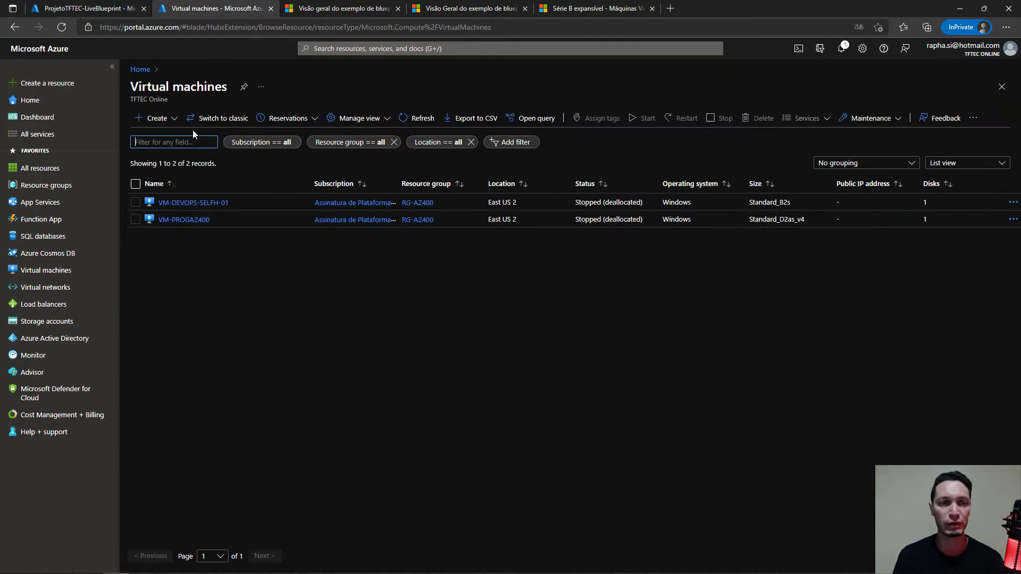
# - Start a new virtual machine in resource group RG-DEV and enter its name
pyautogui.click(156, 118)
pyautogui.click(154, 140)
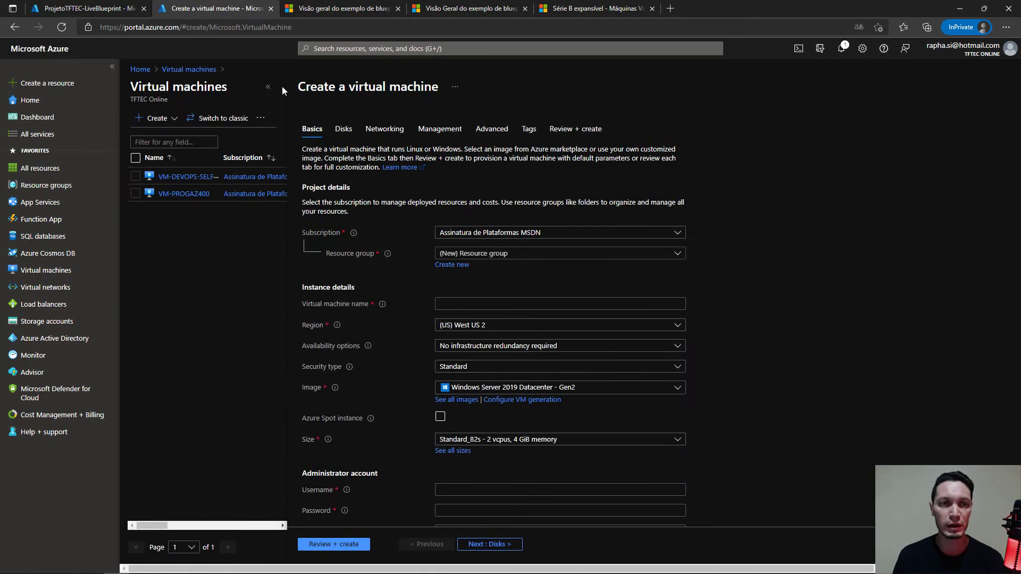
pyautogui.click(268, 87)
pyautogui.click(428, 256)
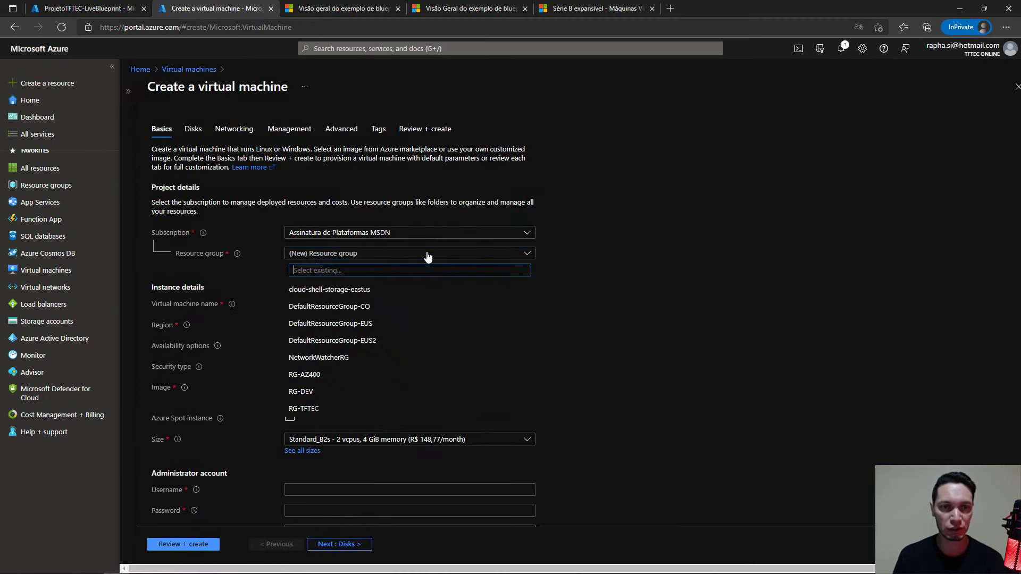
pyautogui.click(306, 392)
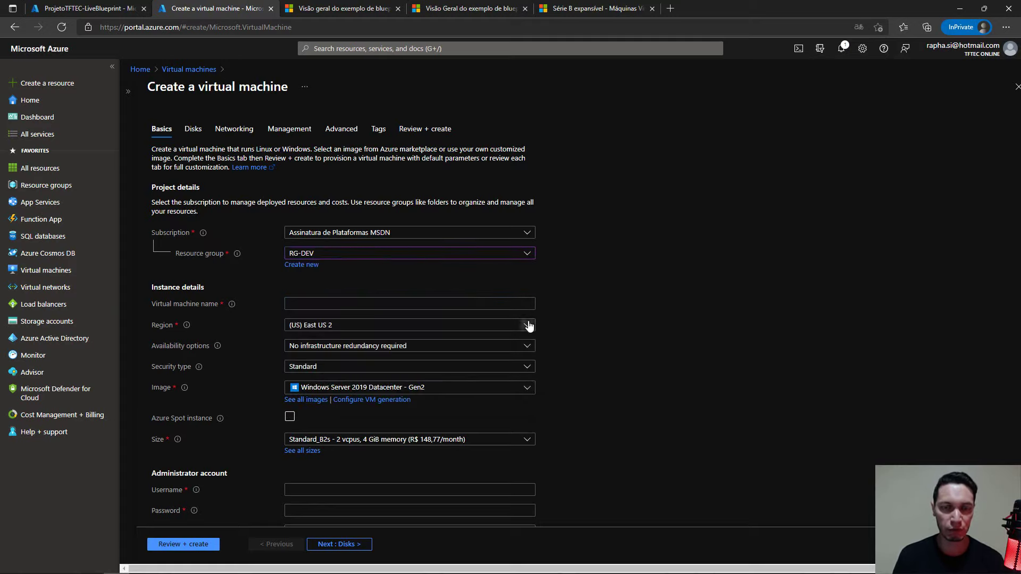
pyautogui.click(476, 304)
pyautogui.write('VM-teste')
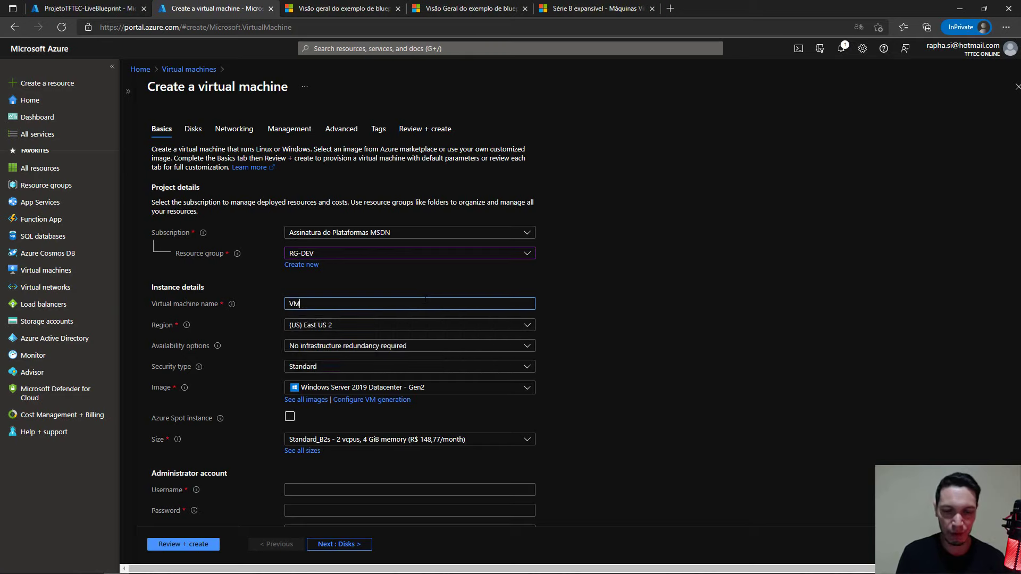
# - Change the VM region from West US 2 to (South America) Brazil South, triggering the allowed-locations policy error
pyautogui.click(380, 325)
pyautogui.click(334, 158)
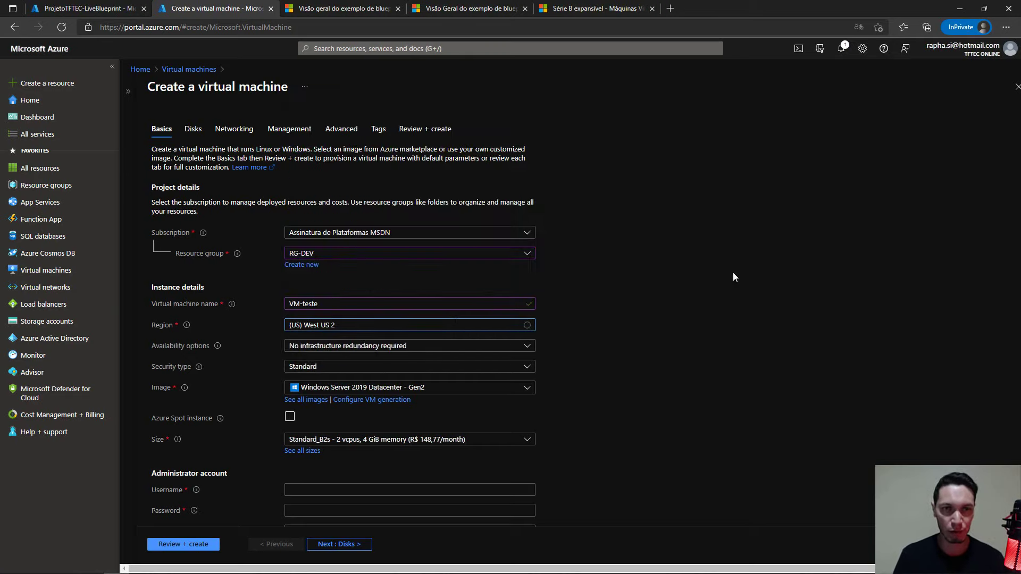
pyautogui.scroll(-1, 352, 439)
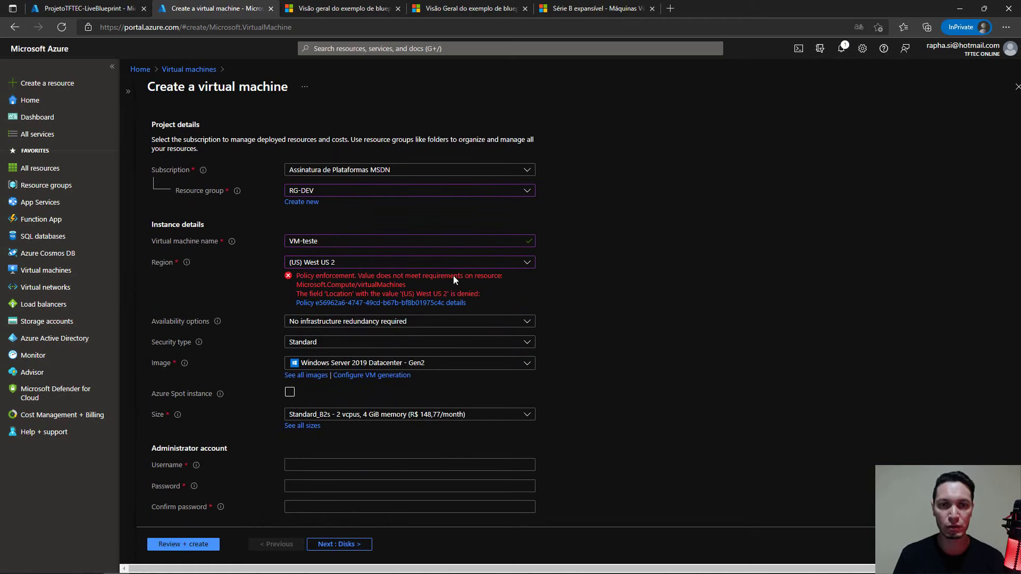
pyautogui.click(424, 421)
pyautogui.click(359, 228)
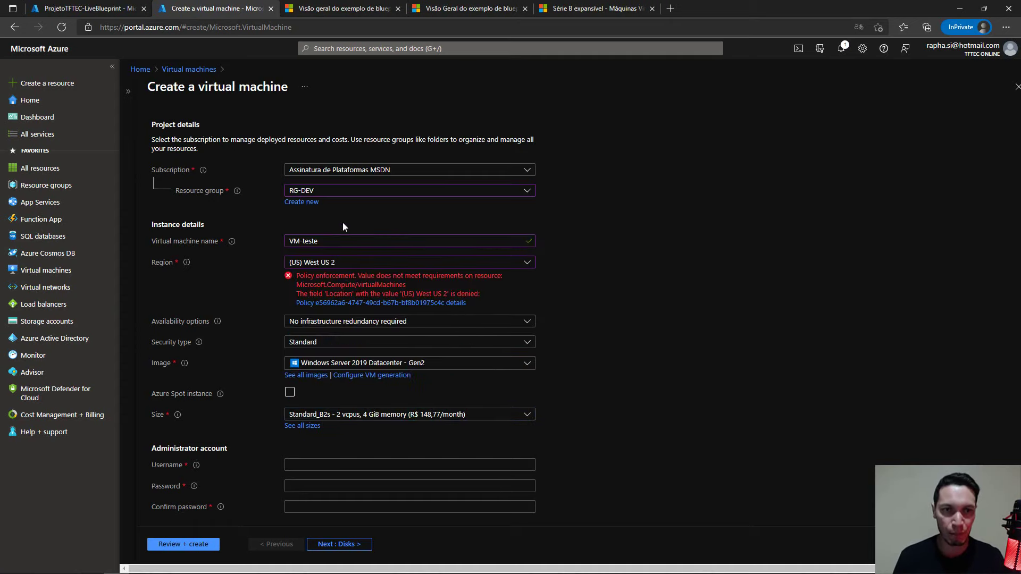
pyautogui.click(342, 264)
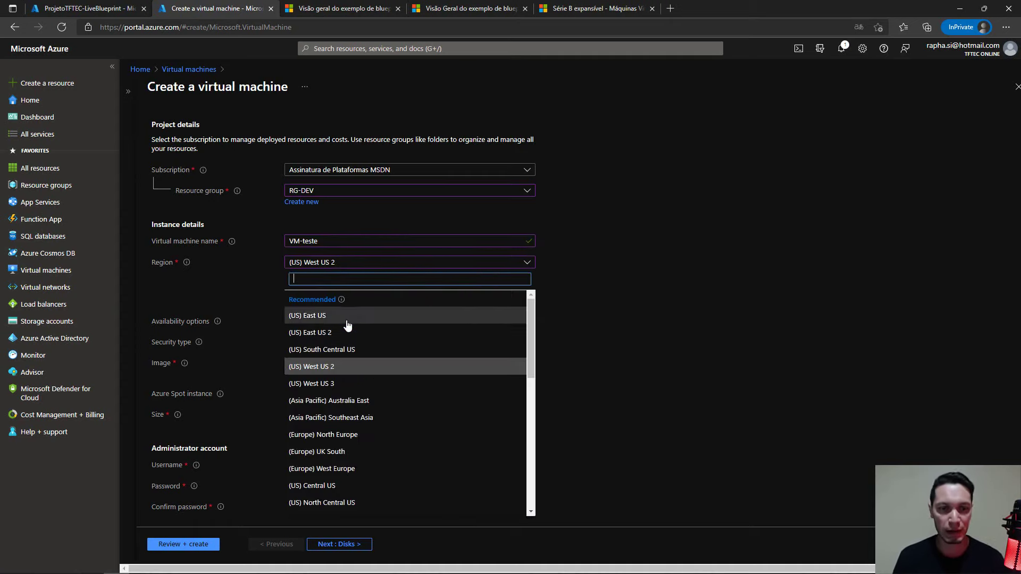
pyautogui.scroll(-6, 348, 364)
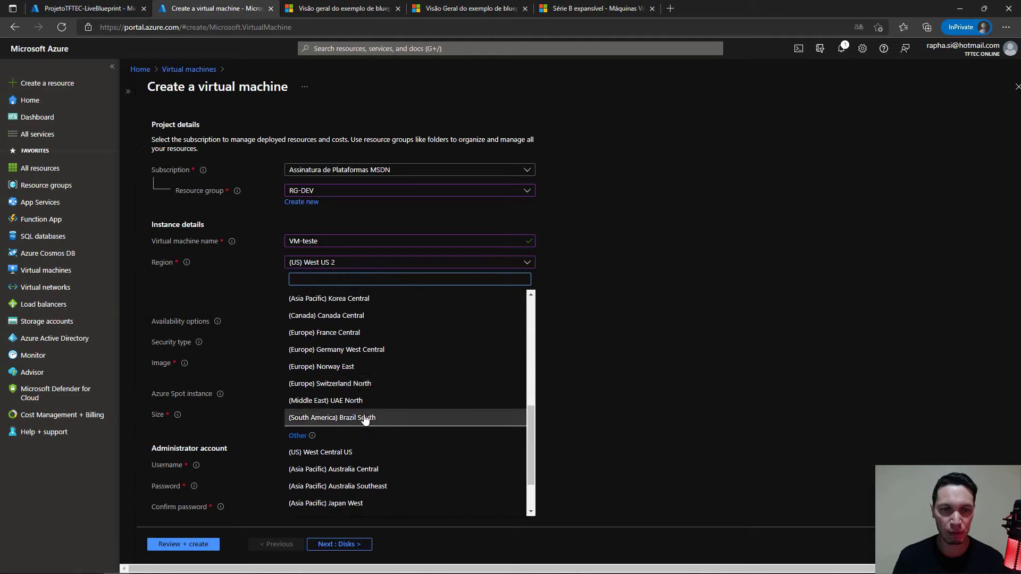
pyautogui.click(364, 418)
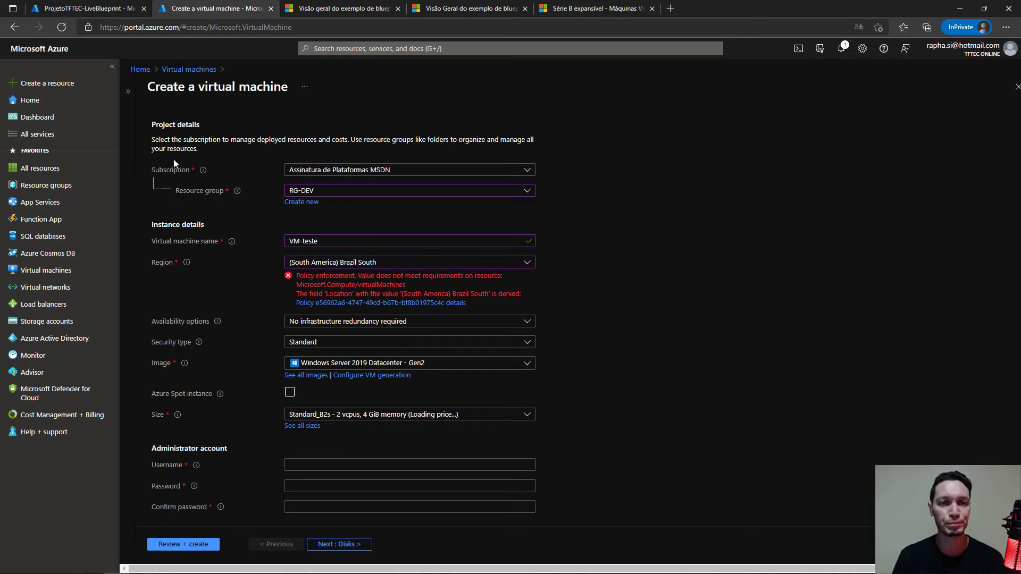
# - In Blueprints, check the LiveBlueprint assignment, then open the LiveBlueprint definition's actions menu
pyautogui.click(72, 9)
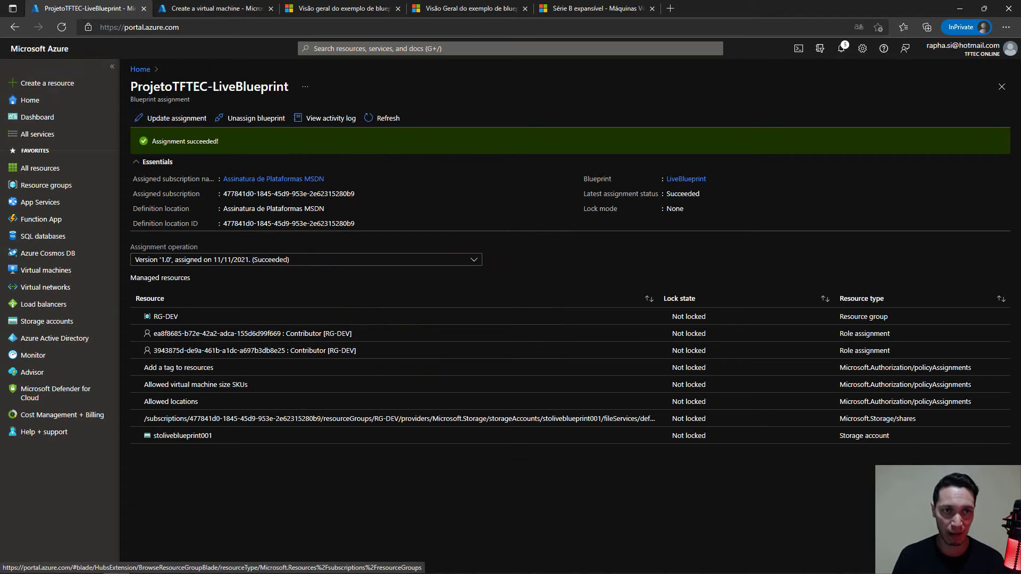
pyautogui.click(360, 49)
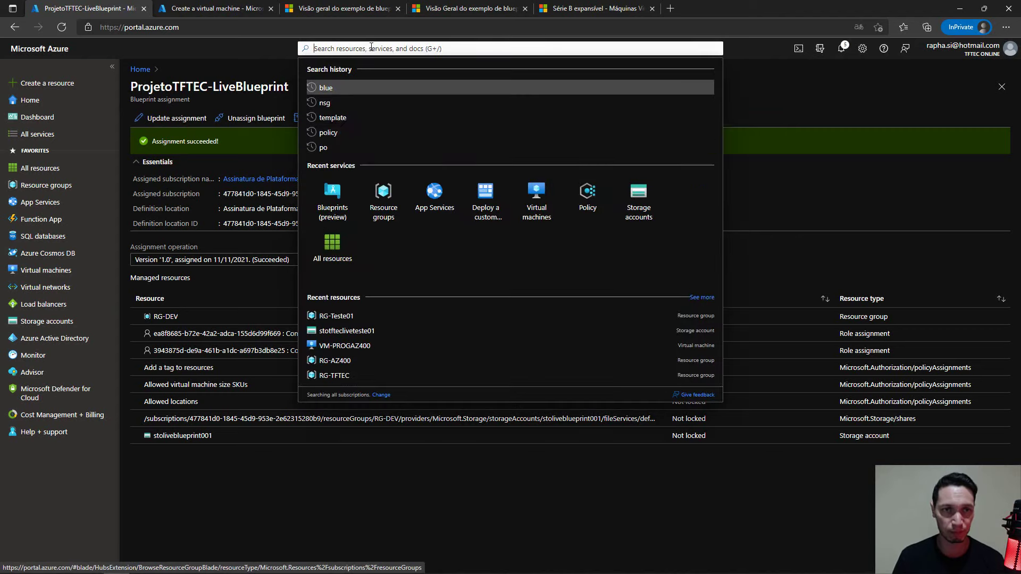
pyautogui.click(334, 217)
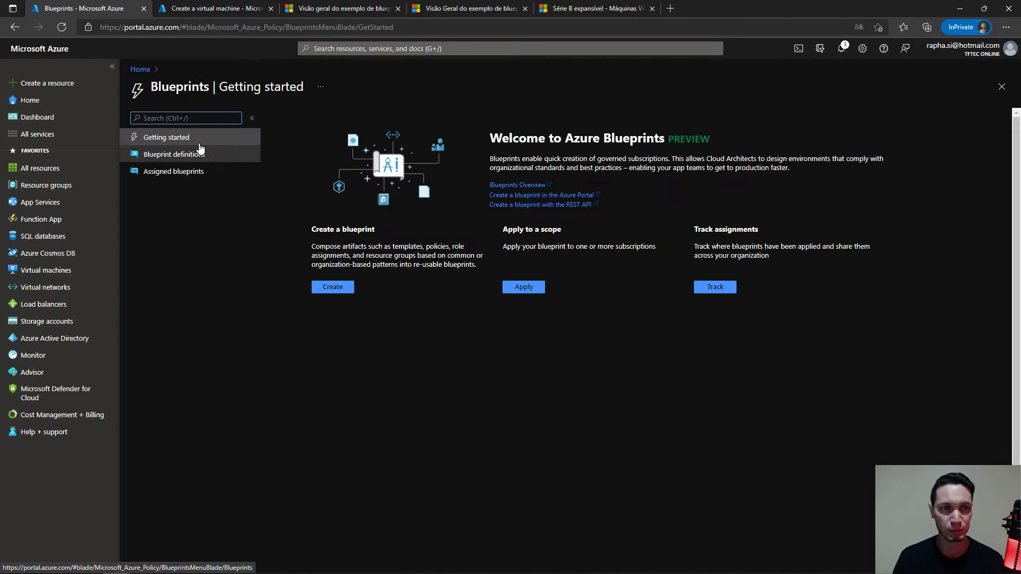
pyautogui.click(159, 173)
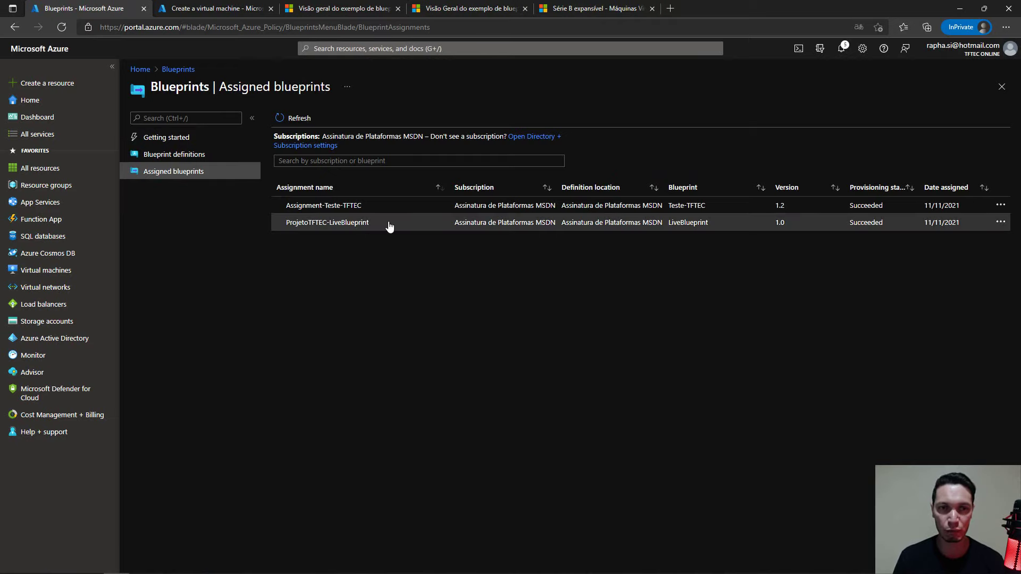
pyautogui.click(1000, 223)
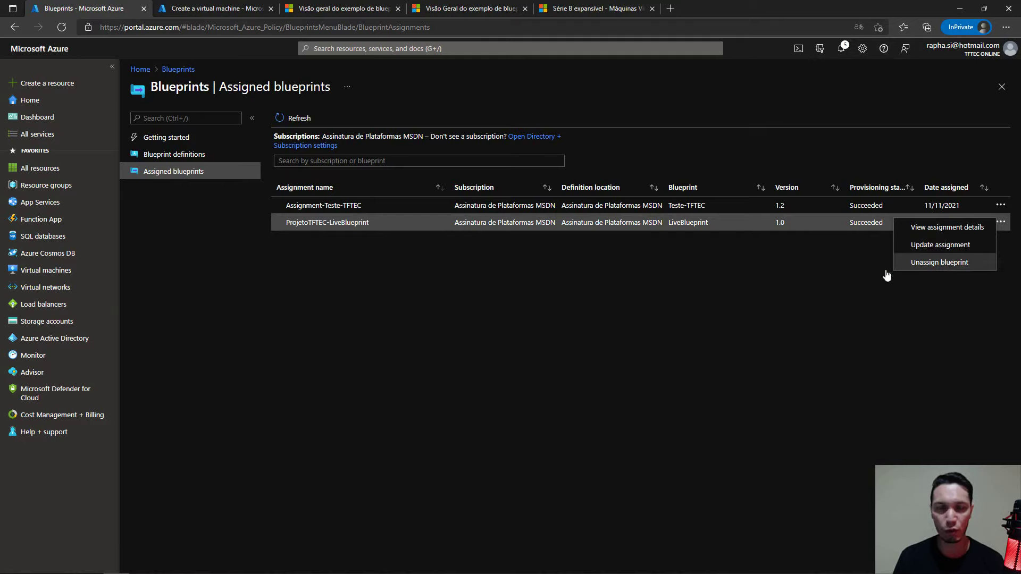
pyautogui.click(147, 161)
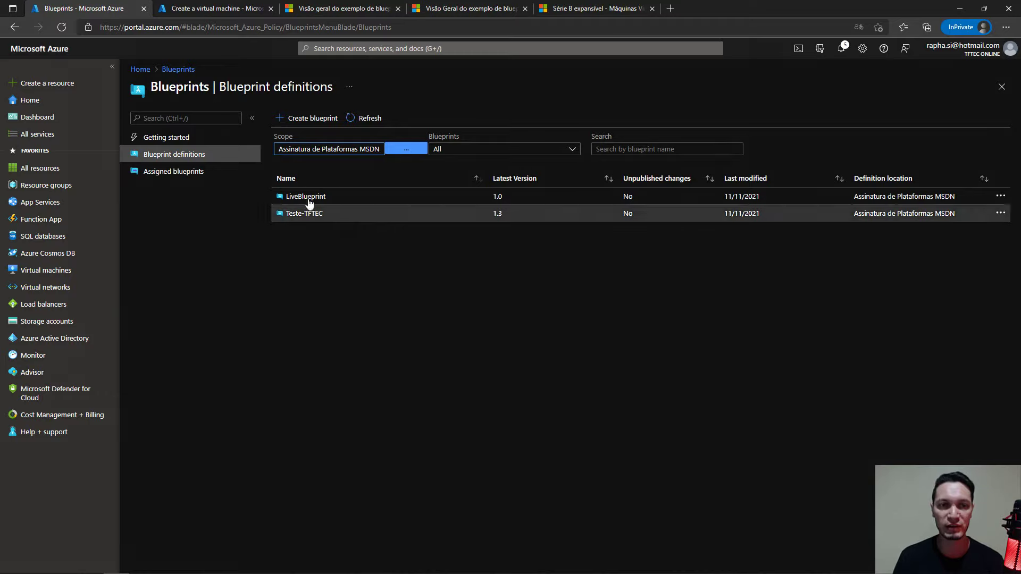
pyautogui.click(1001, 195)
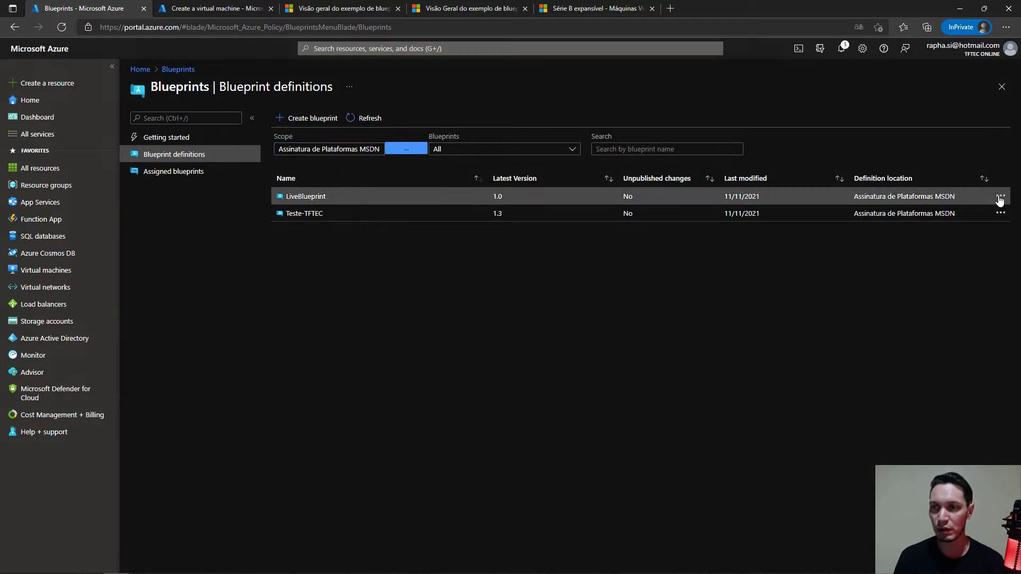
# - Add Brazil South to LiveBlueprint's Allowed locations artifact and save the blueprint as a draft
pyautogui.click(921, 221)
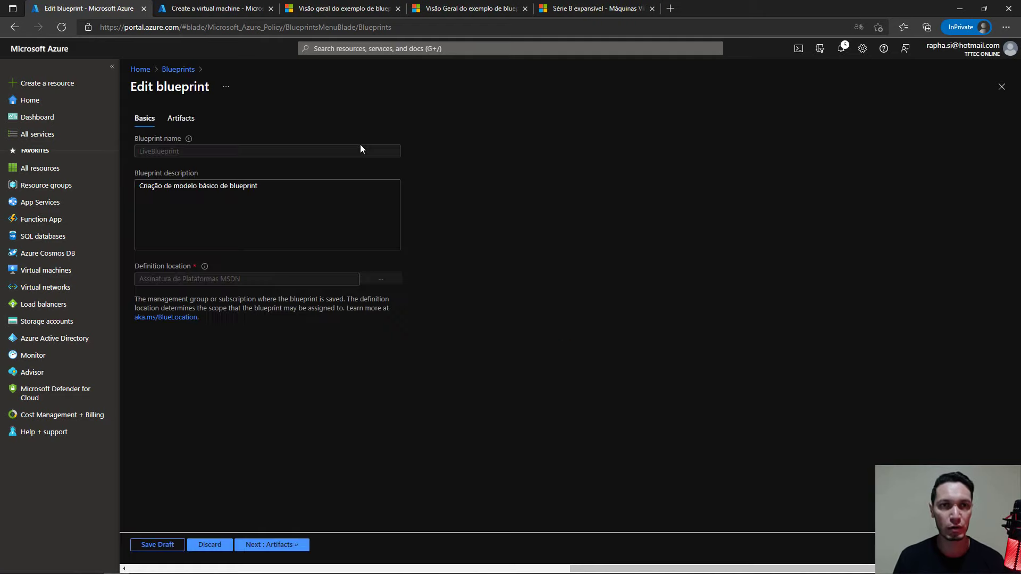
pyautogui.click(266, 543)
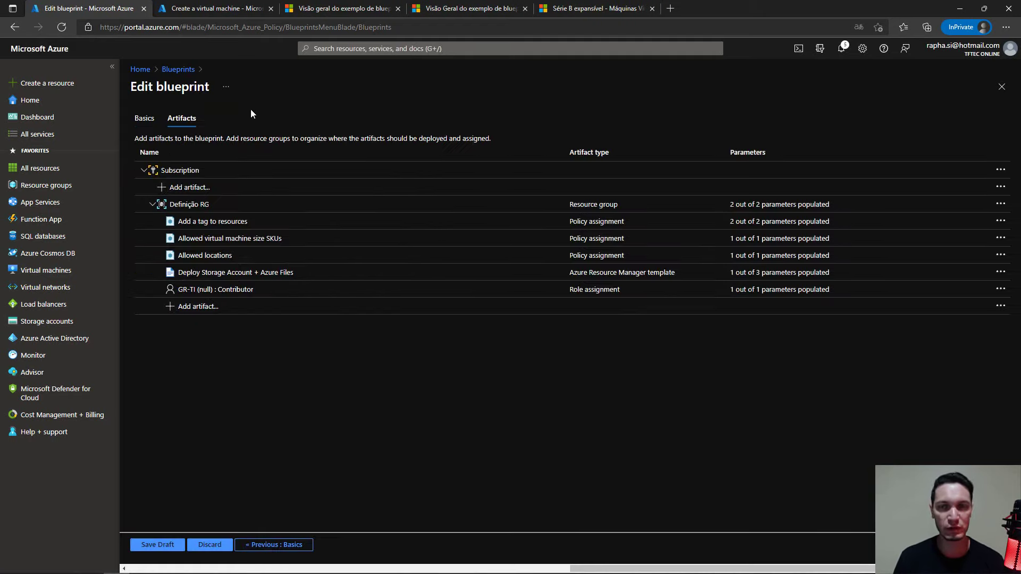
pyautogui.click(198, 257)
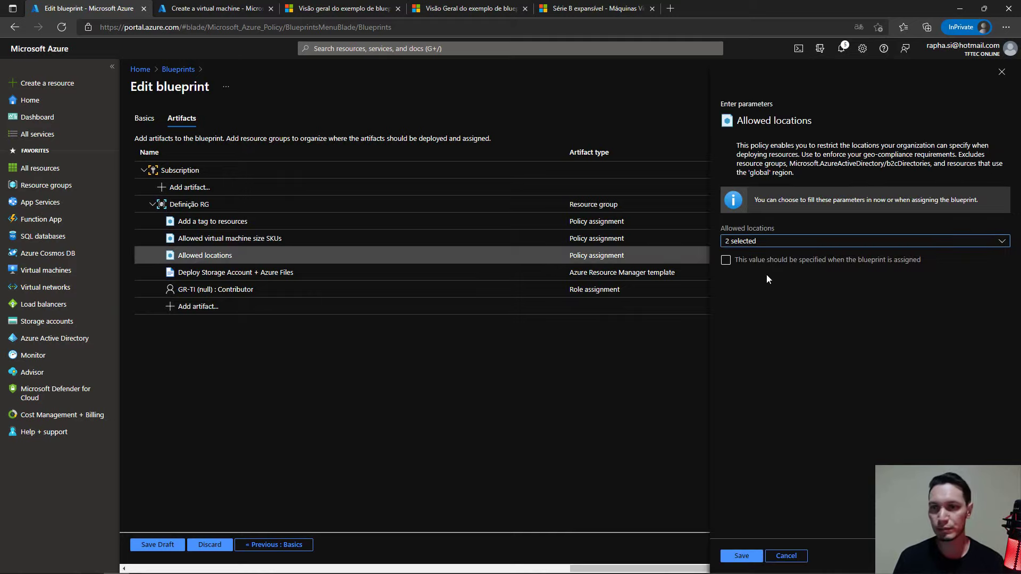
pyautogui.click(819, 242)
pyautogui.click(758, 295)
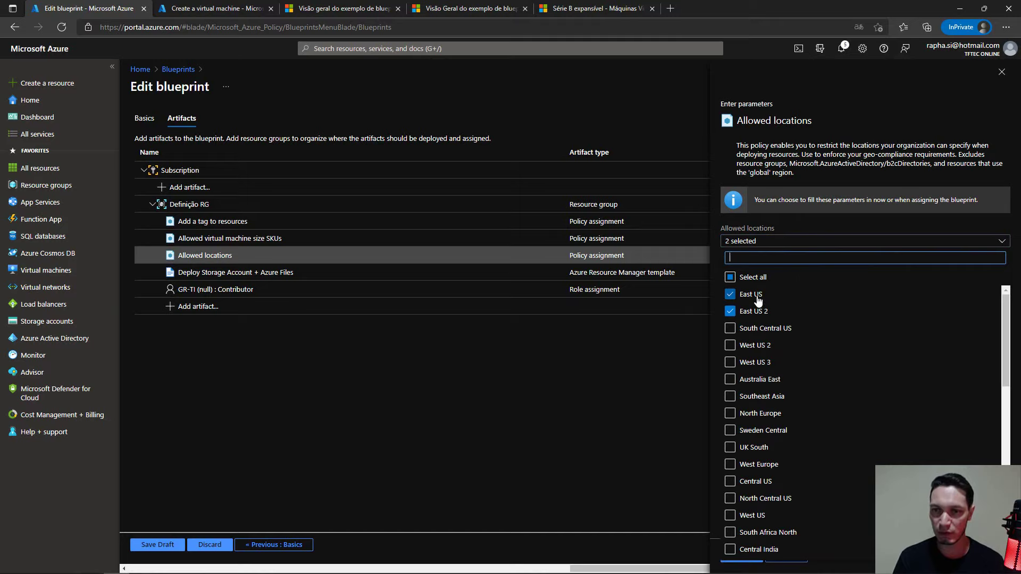
pyautogui.click(760, 298)
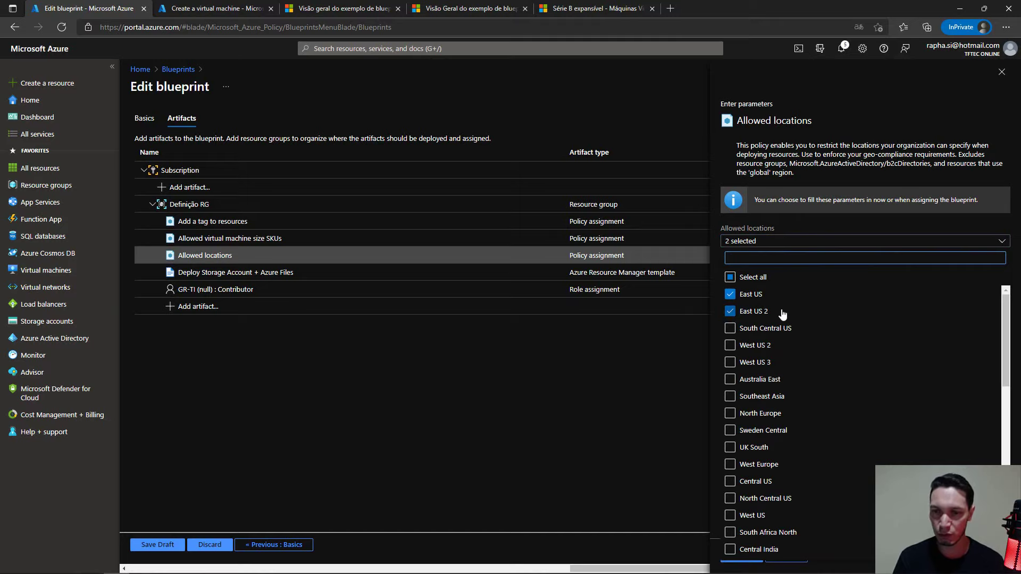
pyautogui.scroll(-4, 782, 314)
pyautogui.scroll(4, 911, 335)
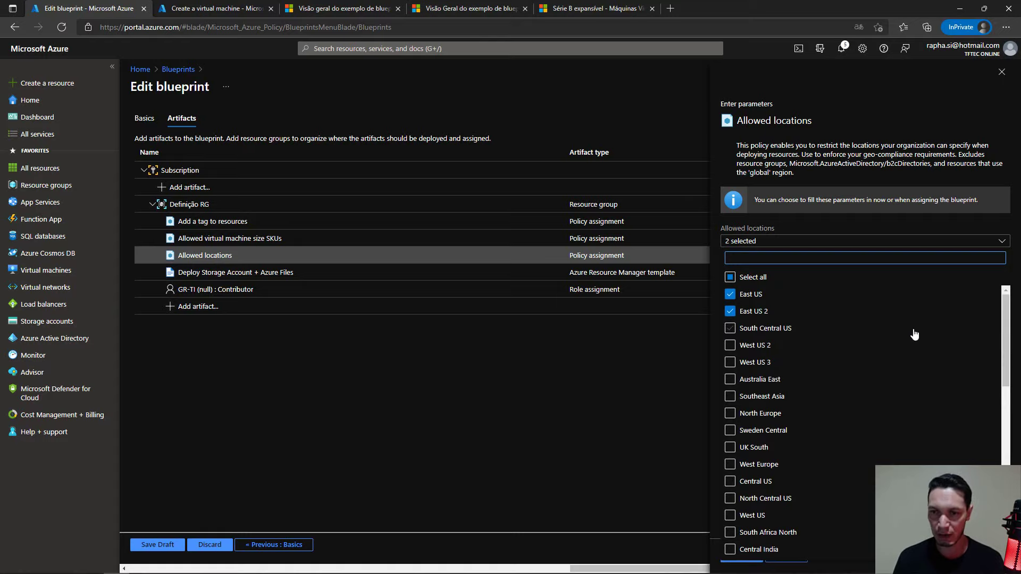
pyautogui.scroll(-6, 915, 334)
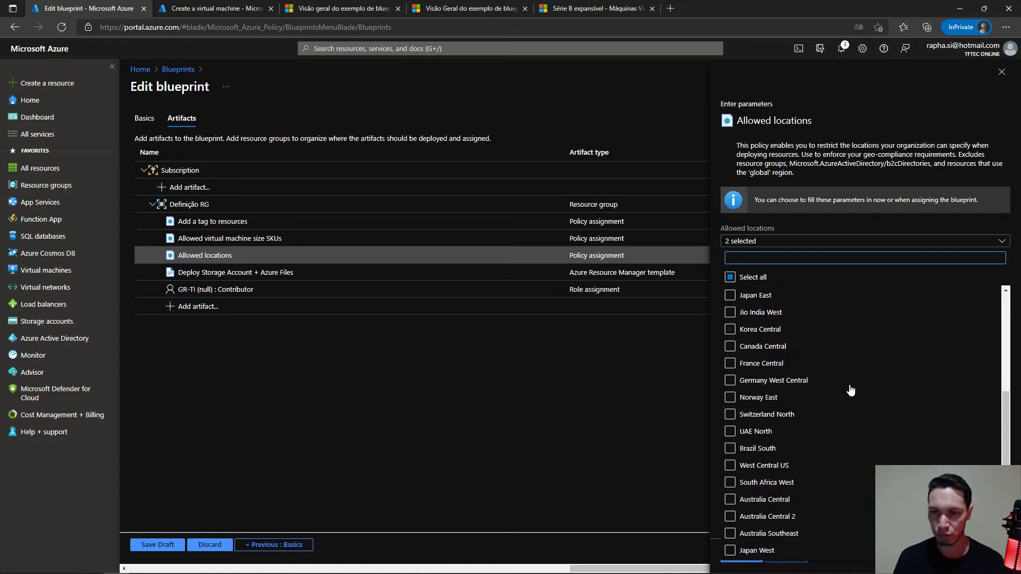
pyautogui.click(731, 448)
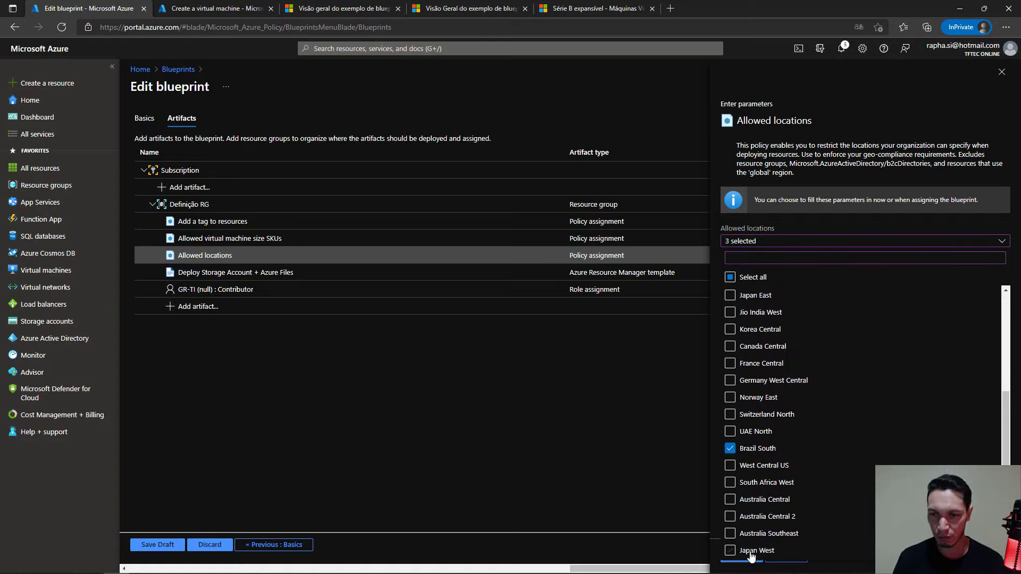
pyautogui.click(758, 568)
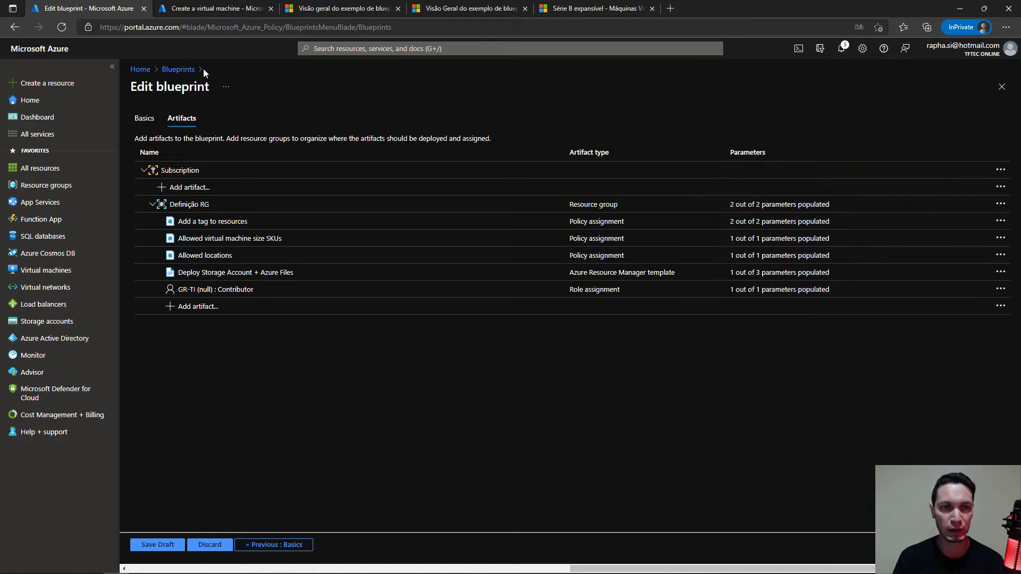
pyautogui.click(158, 545)
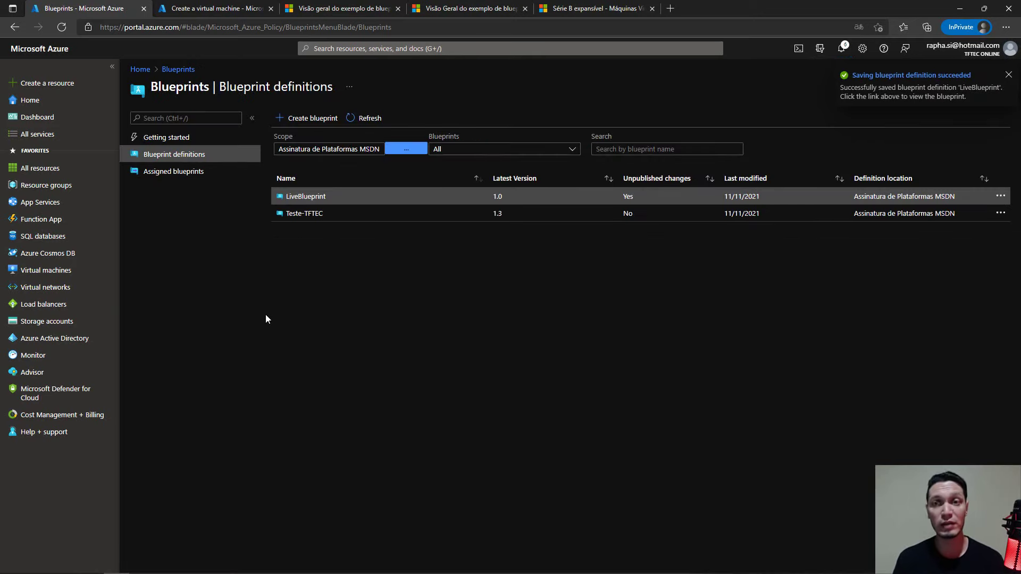
# - Publish LiveBlueprint as version 1.1 with the note 'Liberado a região Brazil South para criação de recursos'
pyautogui.click(882, 78)
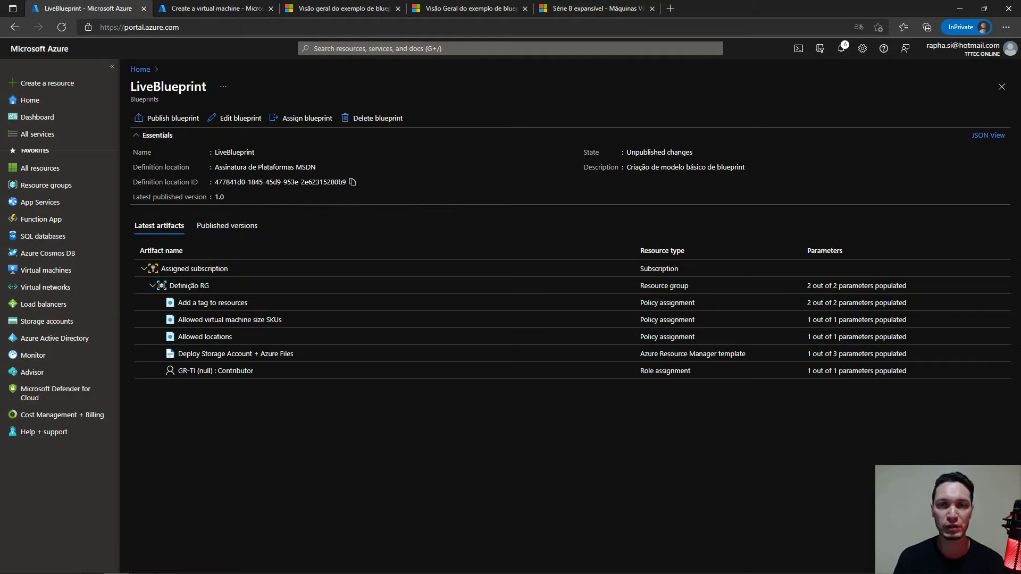
pyautogui.click(178, 119)
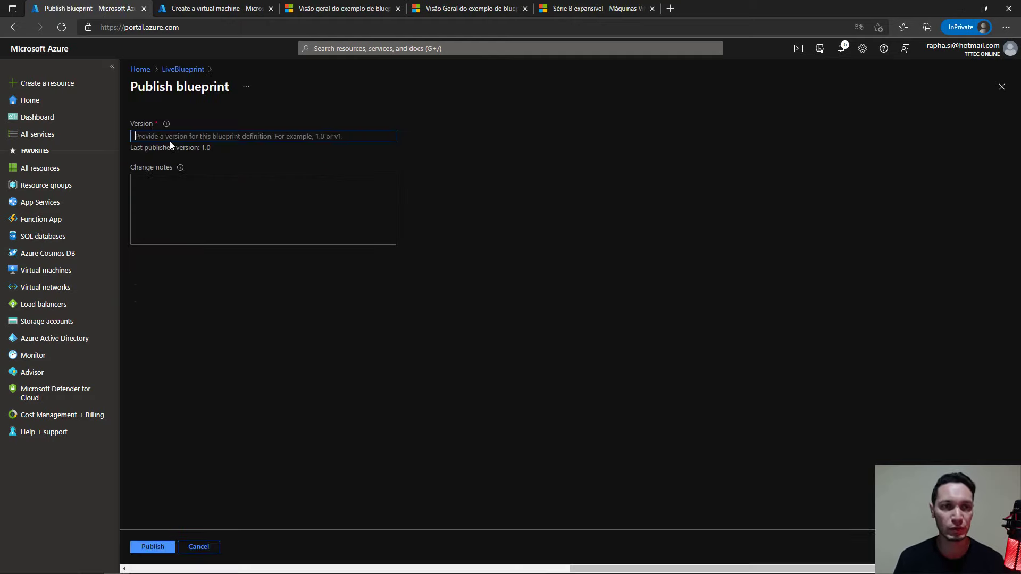
pyautogui.write('1.1')
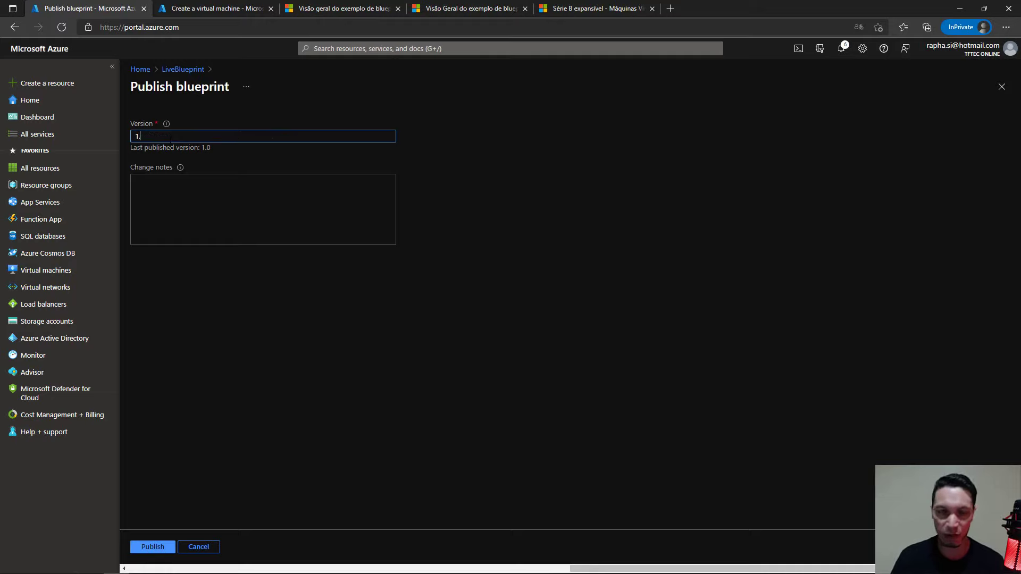
pyautogui.click(135, 181)
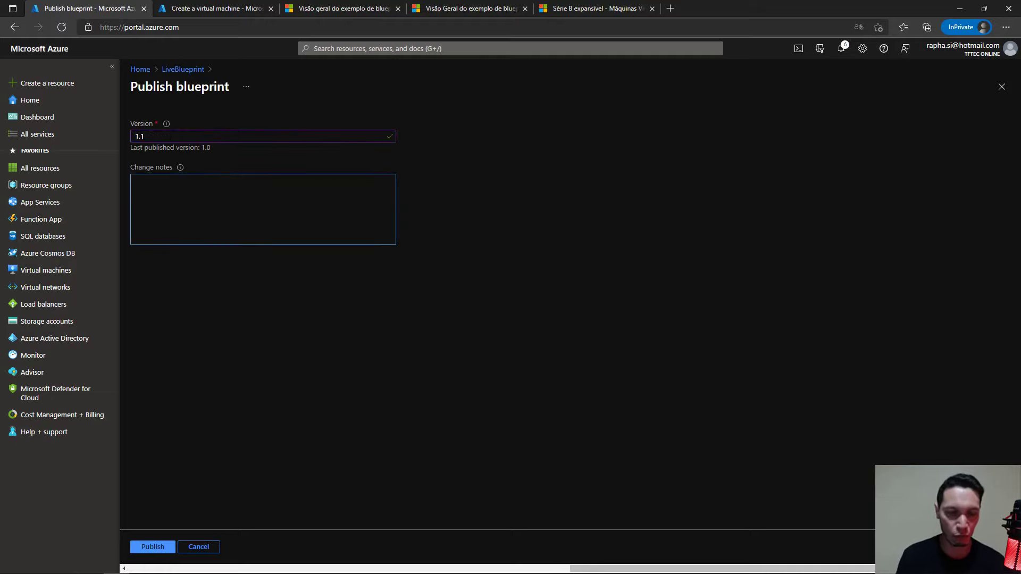
pyautogui.write('Liberado')
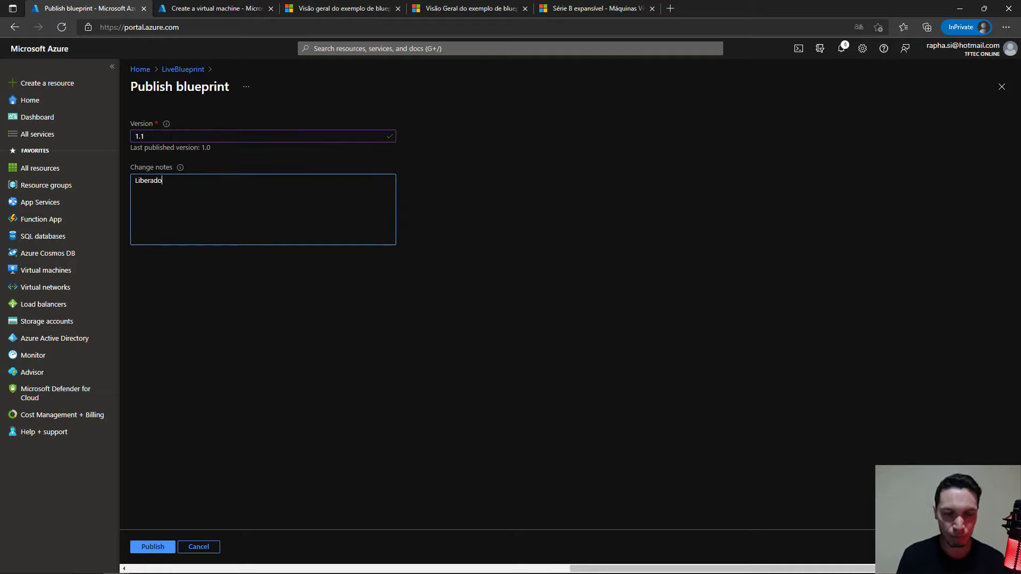
pyautogui.write(' a re')
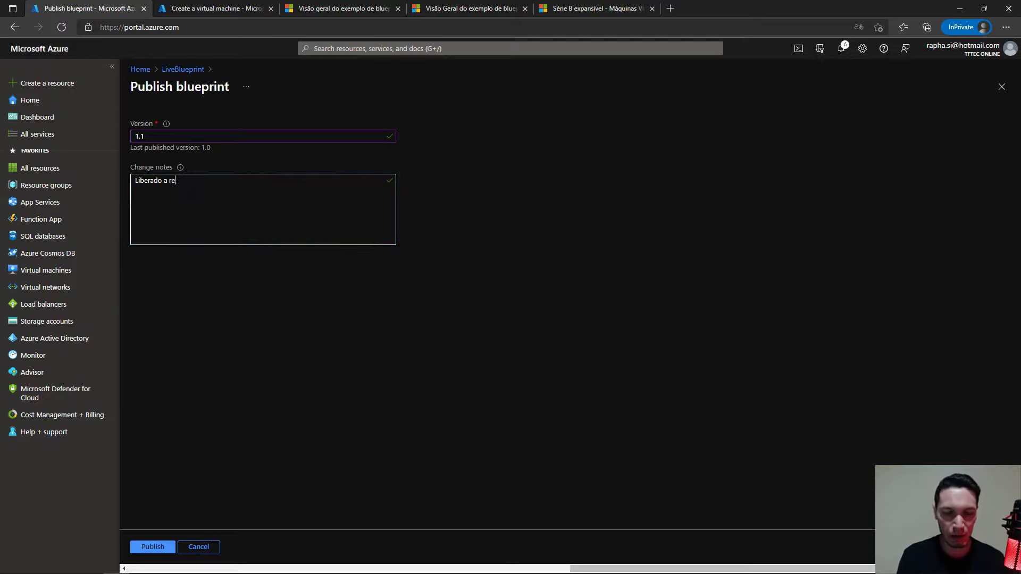
pyautogui.write('gião ')
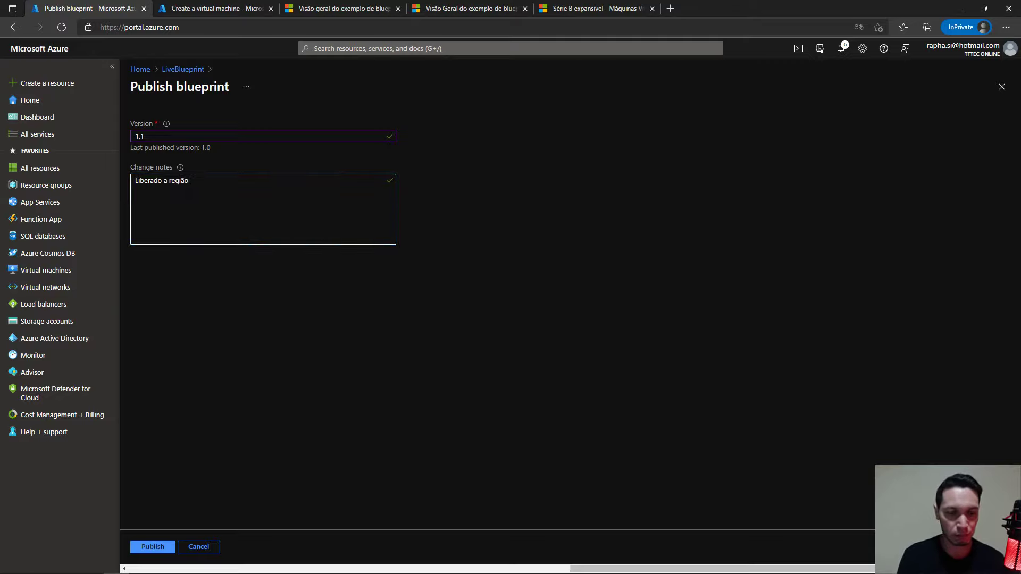
pyautogui.write('Brazi')
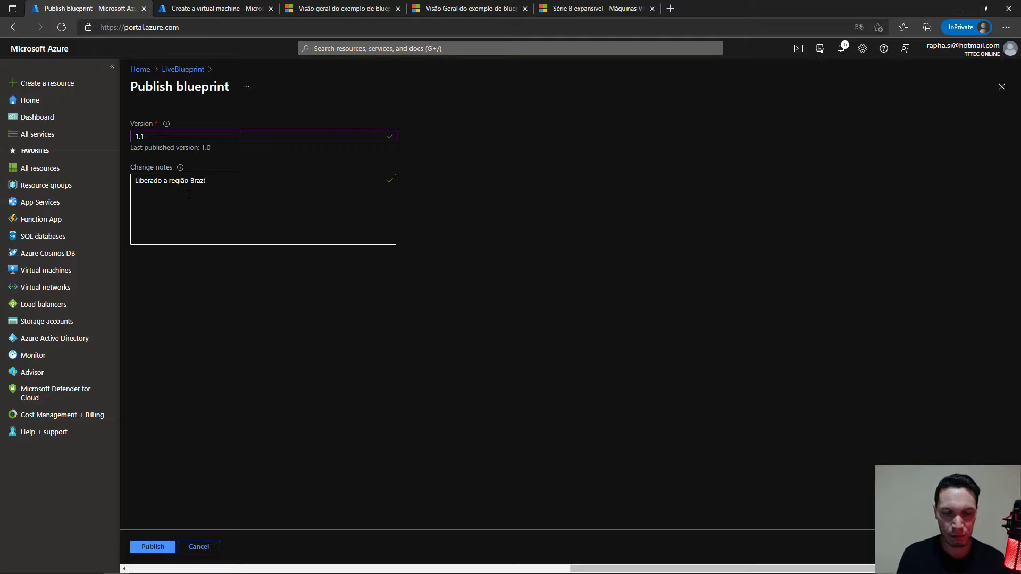
pyautogui.write('l South')
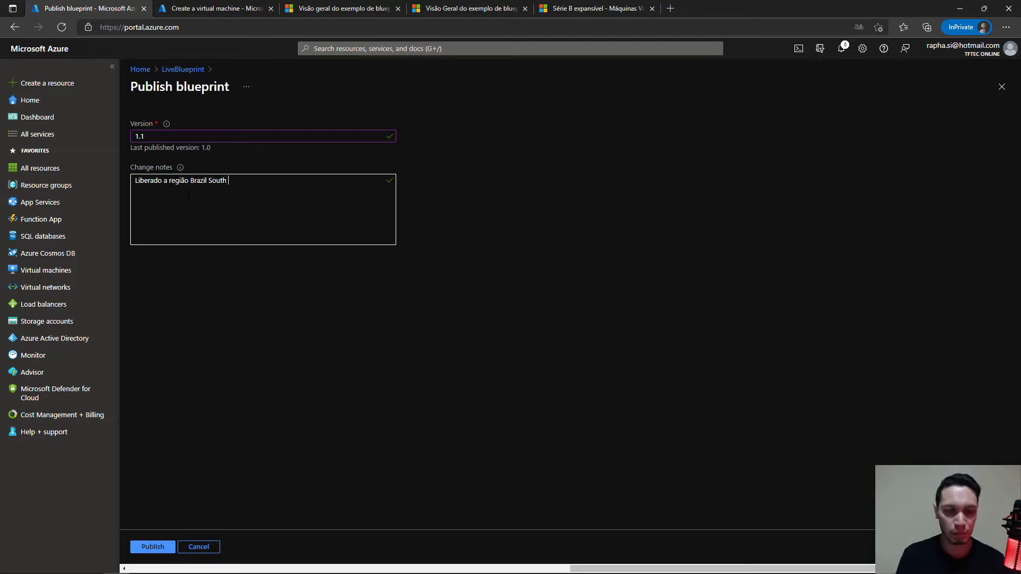
pyautogui.write(' para criação')
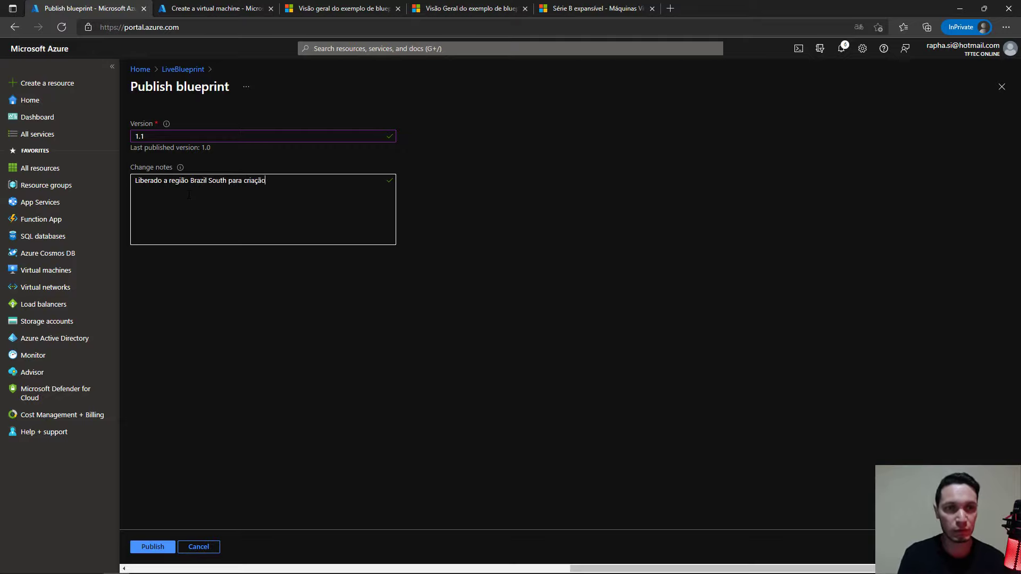
pyautogui.write(' de recurso')
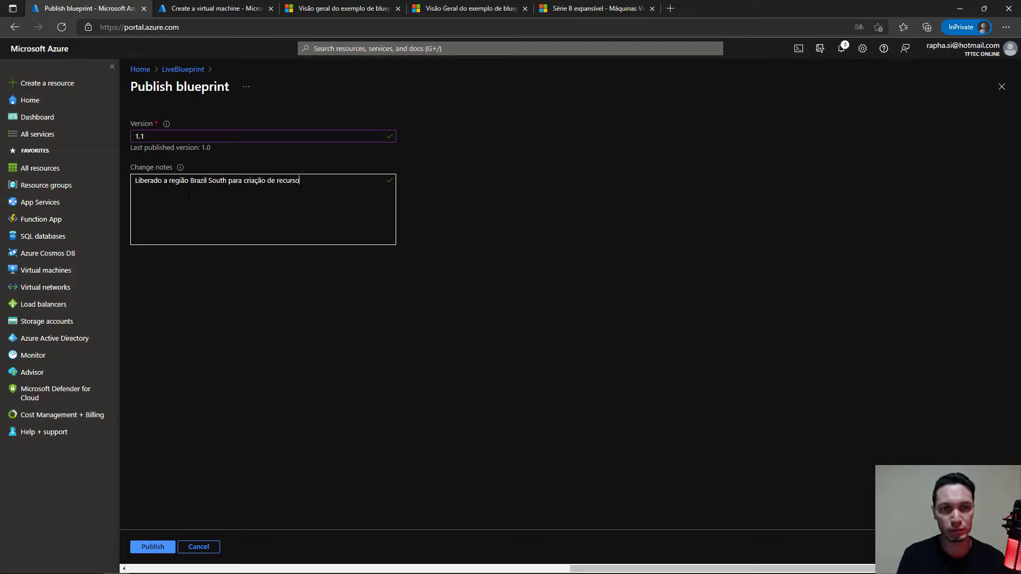
pyautogui.write('s.')
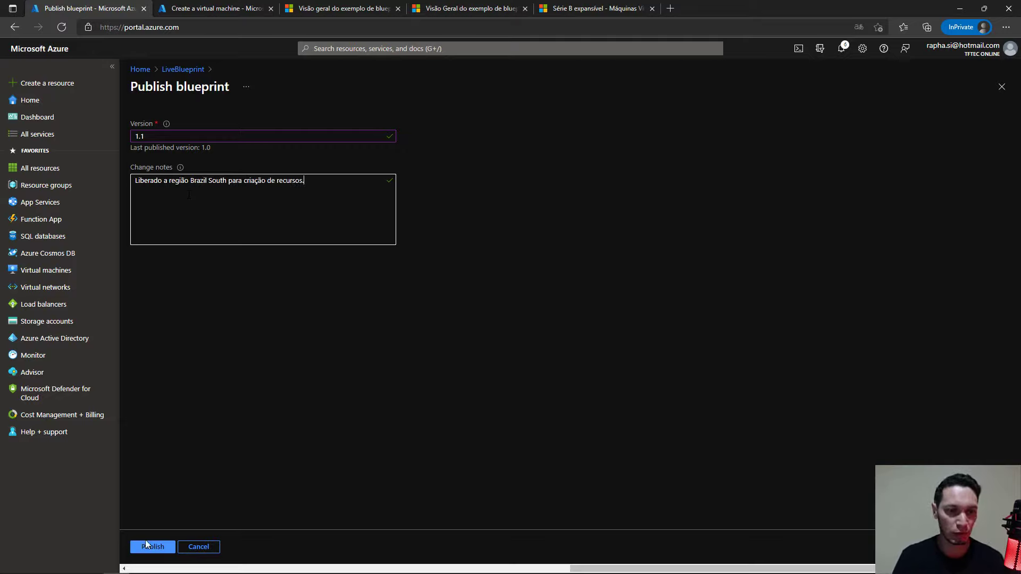
pyautogui.click(150, 547)
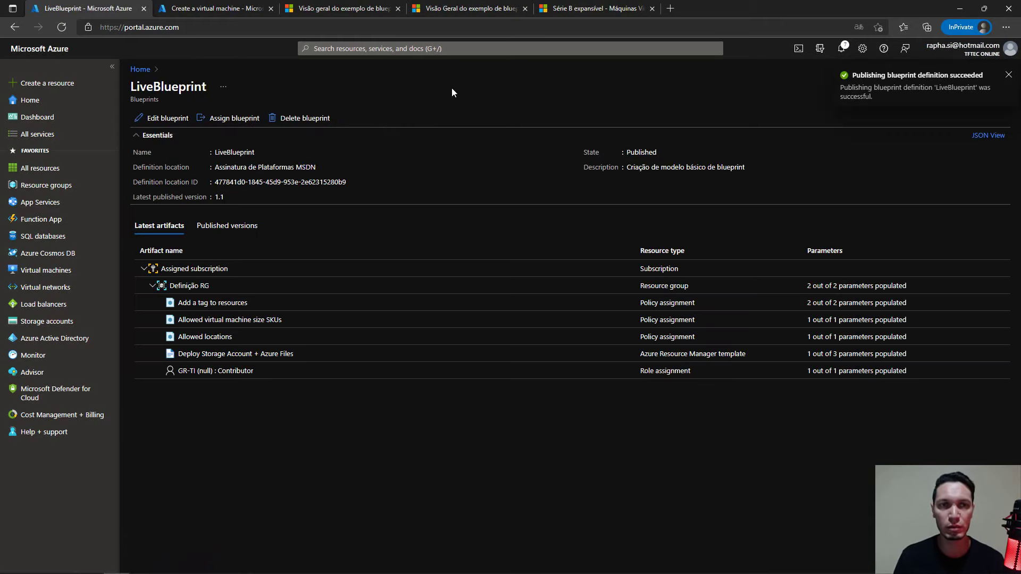
pyautogui.click(1007, 77)
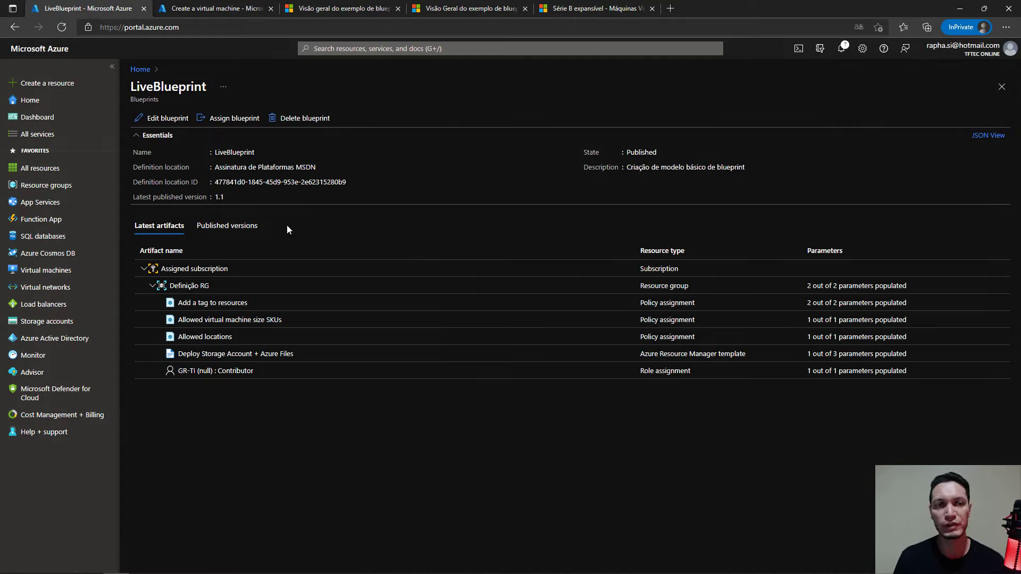
pyautogui.click(226, 118)
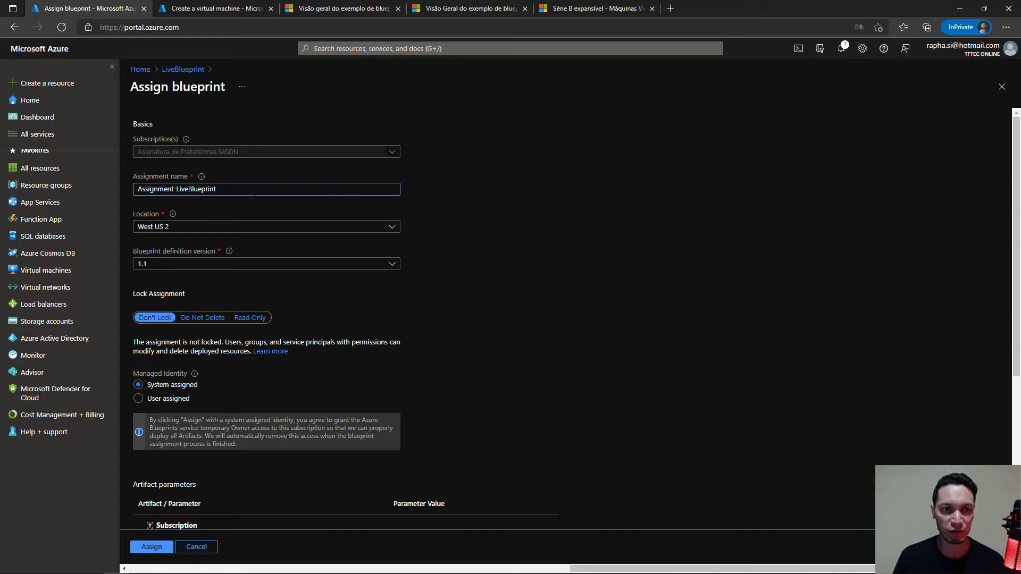
pyautogui.click(388, 266)
pyautogui.click(146, 279)
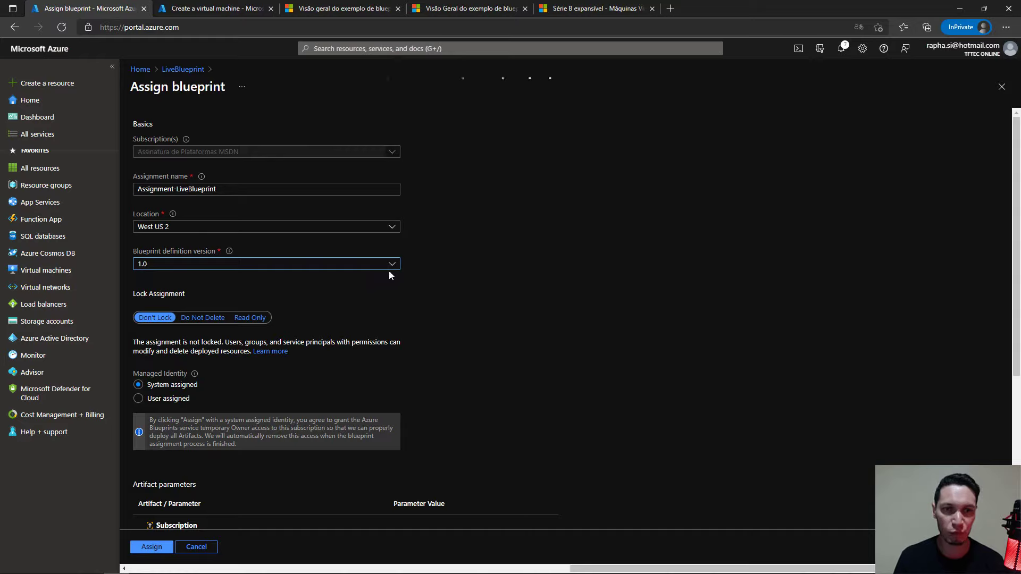
pyautogui.click(392, 263)
pyautogui.click(158, 297)
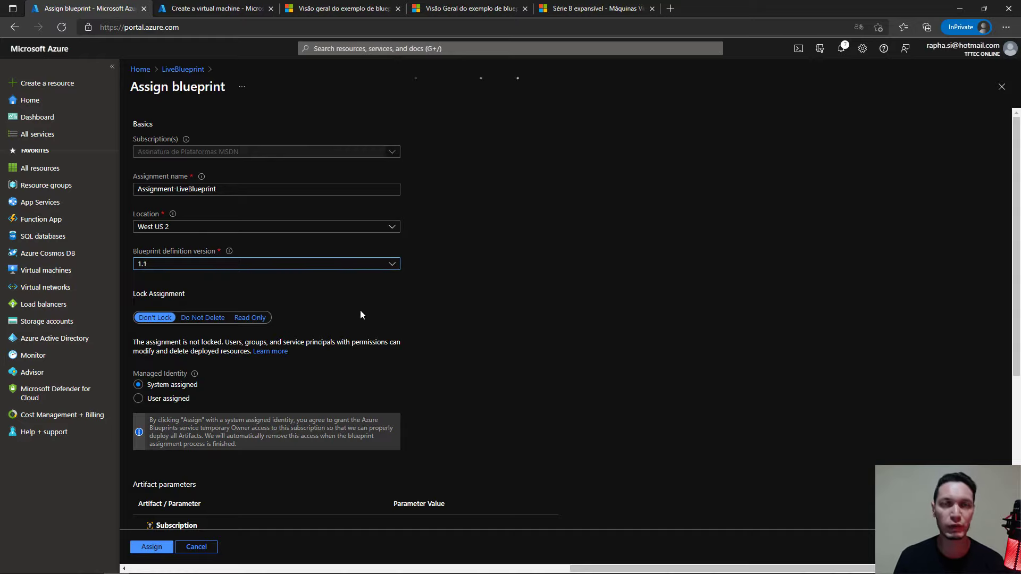
pyautogui.click(391, 264)
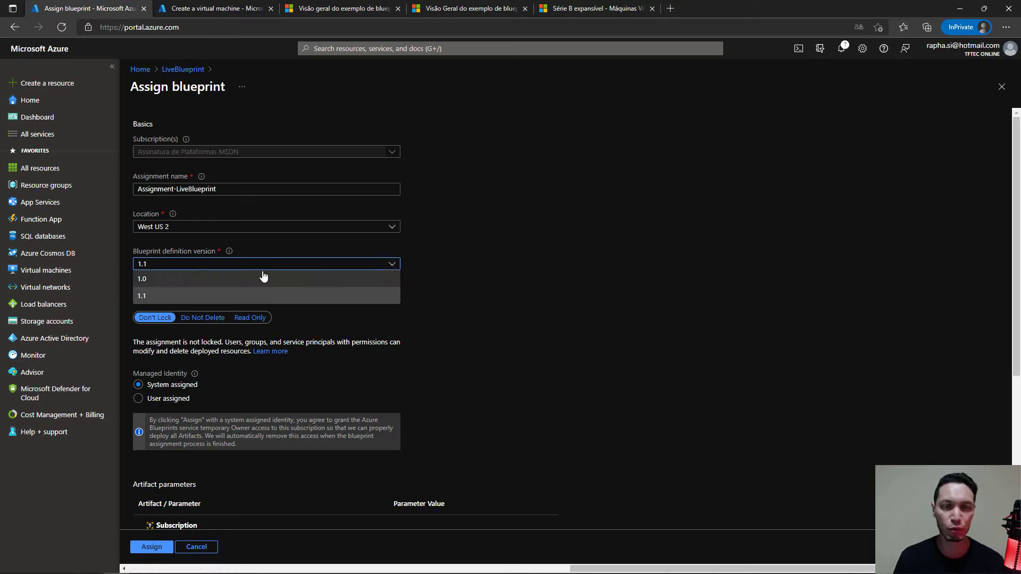
pyautogui.click(1002, 87)
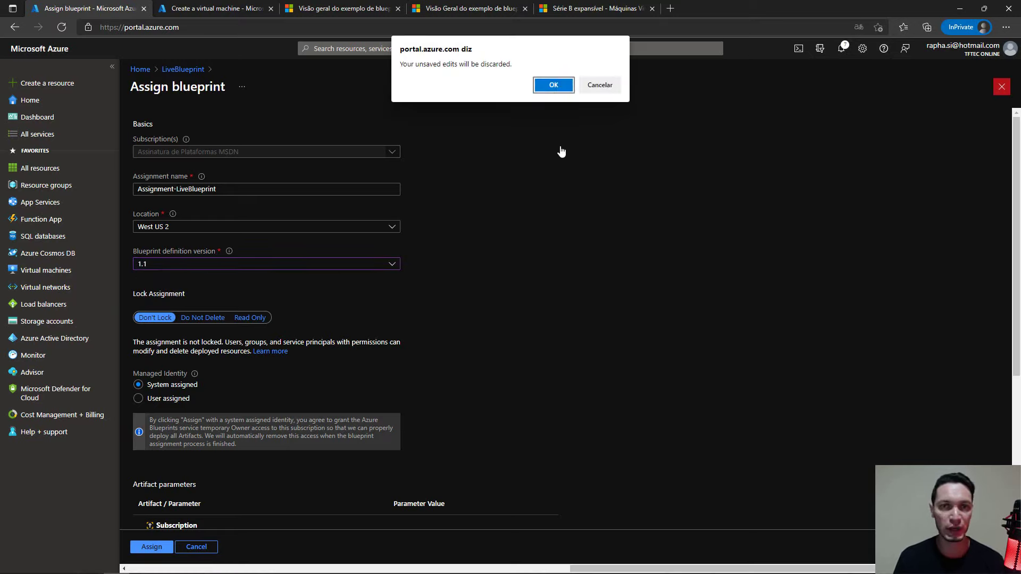
pyautogui.click(558, 88)
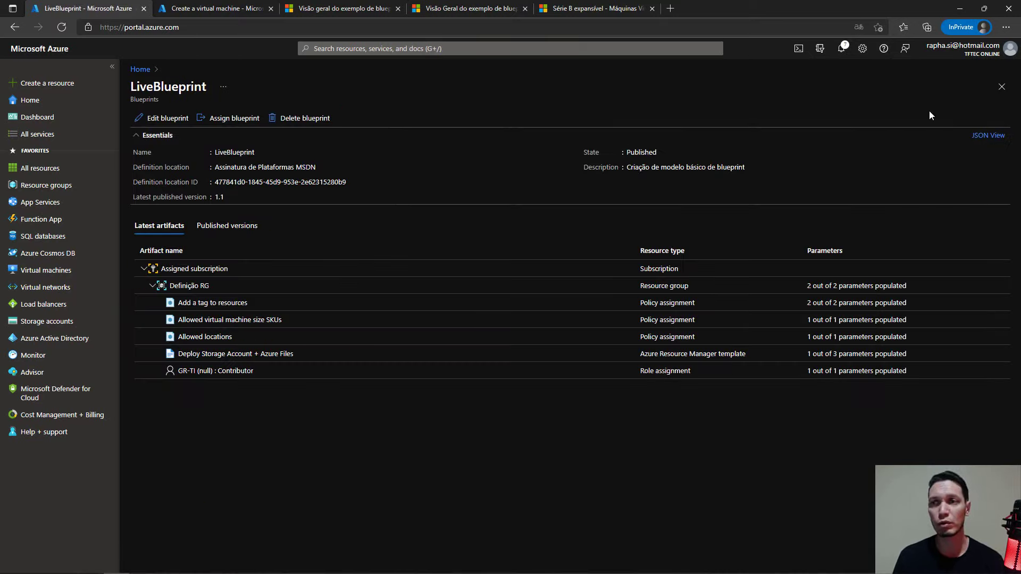
# - Open Update assignment for ProjetoTFTEC-LiveBlueprint from the Assigned blueprints list
pyautogui.click(999, 94)
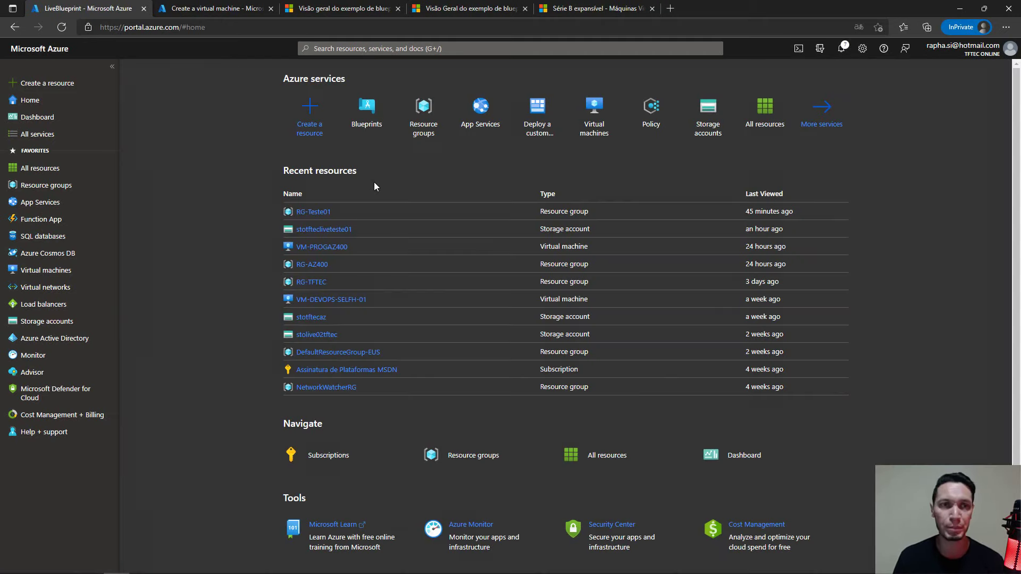
pyautogui.click(368, 116)
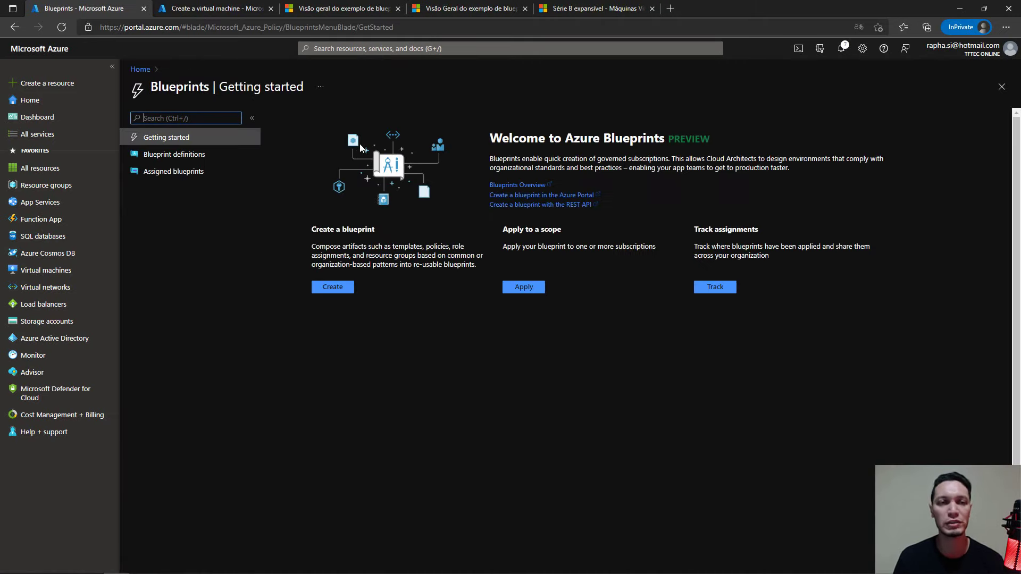
pyautogui.click(175, 175)
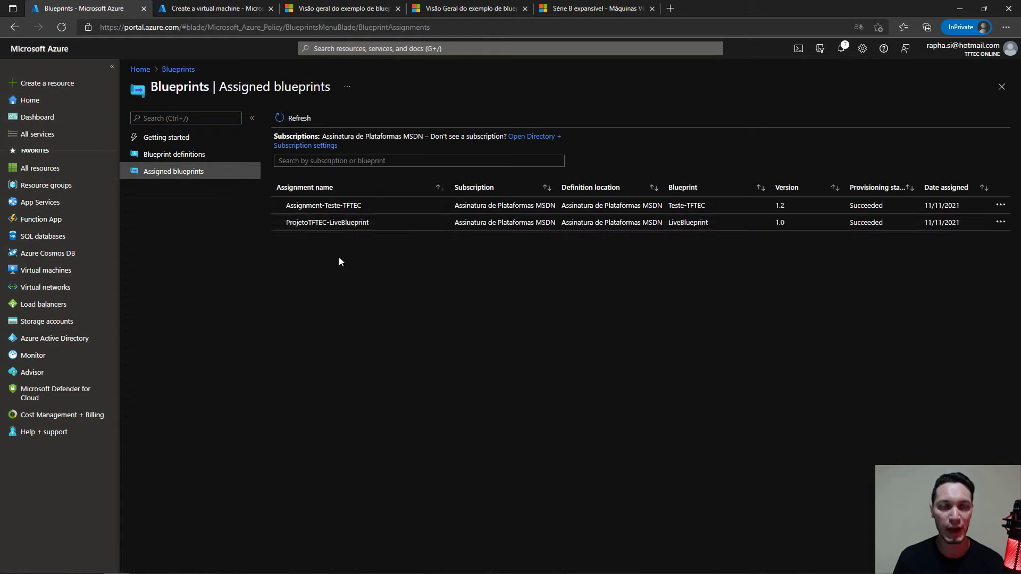
pyautogui.click(1001, 222)
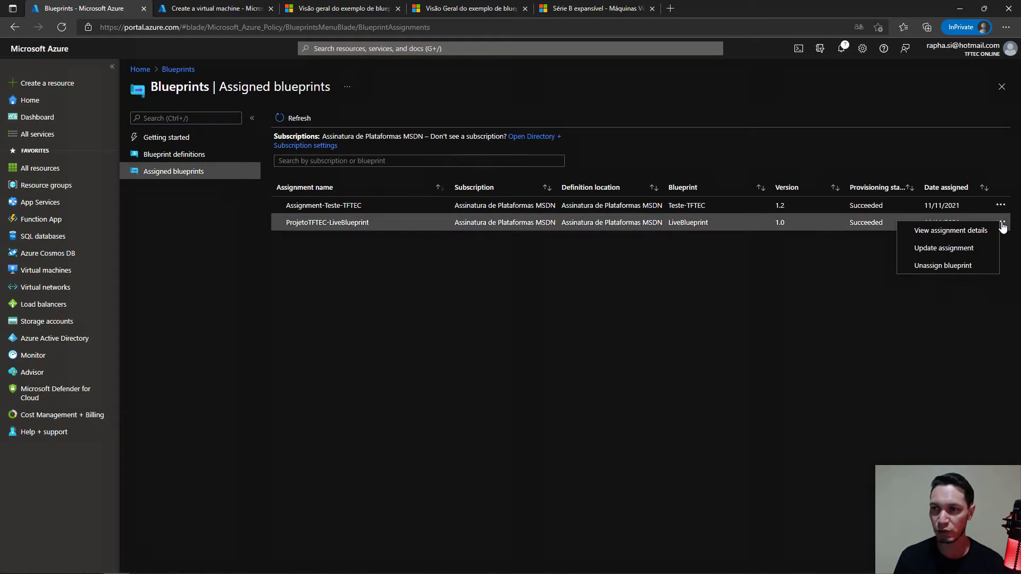
pyautogui.click(930, 250)
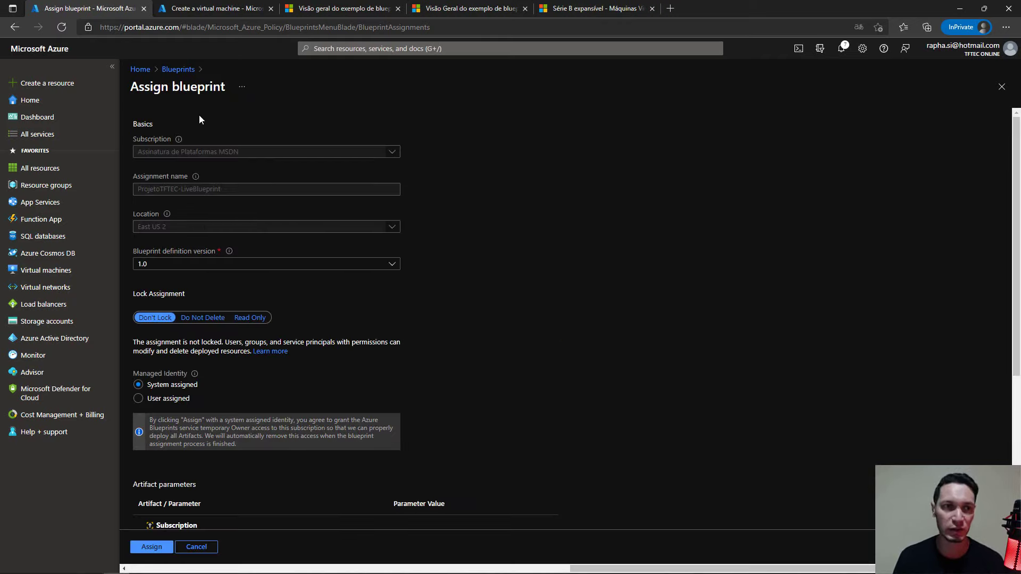
# - Select blueprint definition version 1.1 in the update form
pyautogui.scroll(-4, 448, 481)
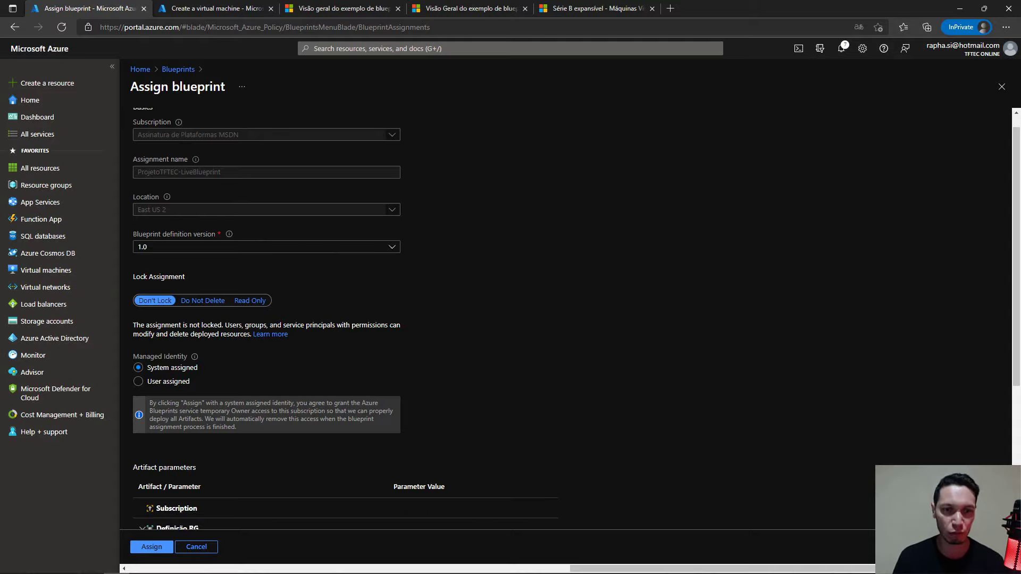
pyautogui.scroll(4, 509, 228)
pyautogui.click(310, 266)
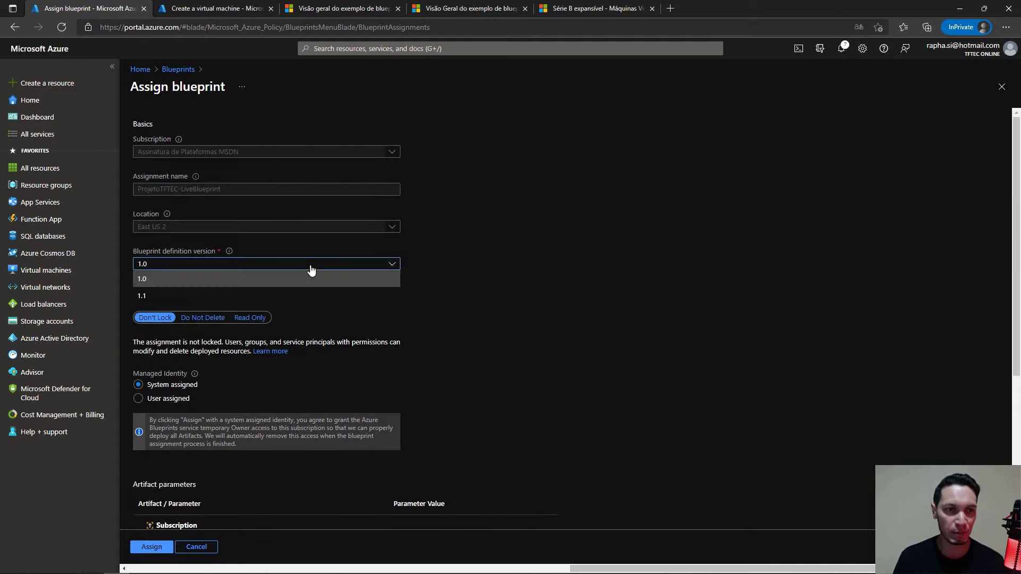
pyautogui.click(166, 297)
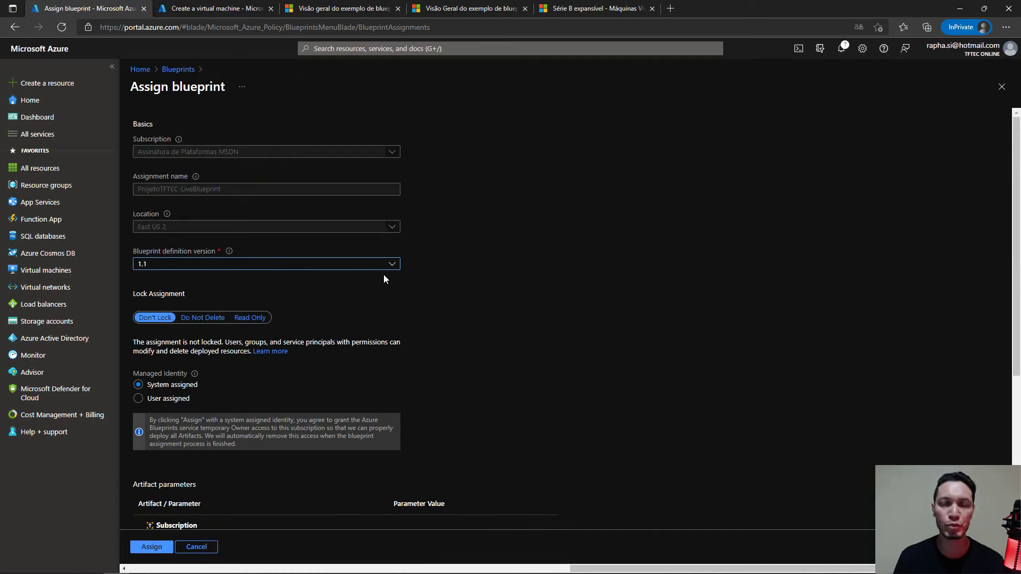
pyautogui.scroll(-4, 391, 274)
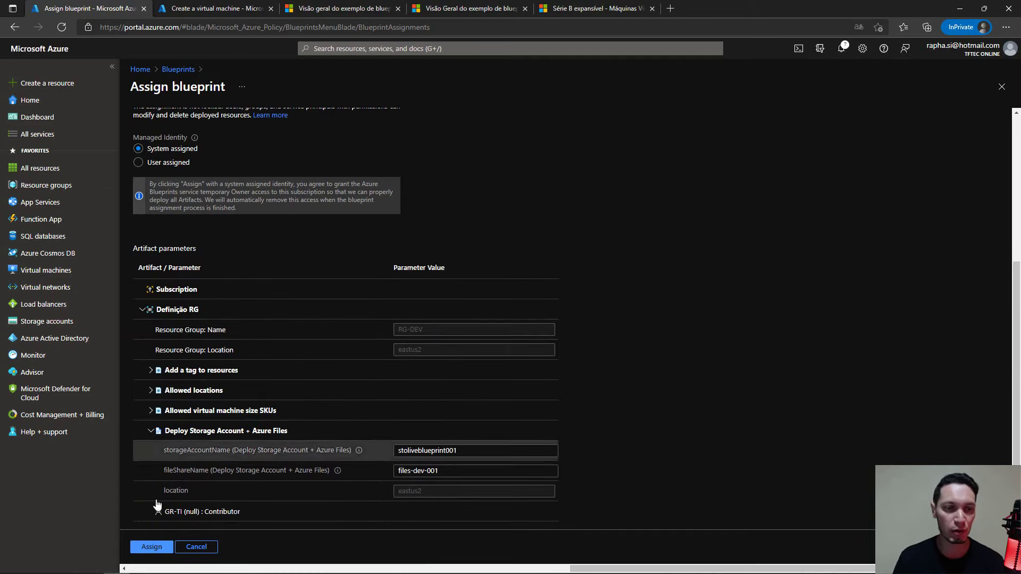
# - Submit the assignment update and refresh Assigned blueprints to show version 1.1, status Waiting
pyautogui.click(151, 547)
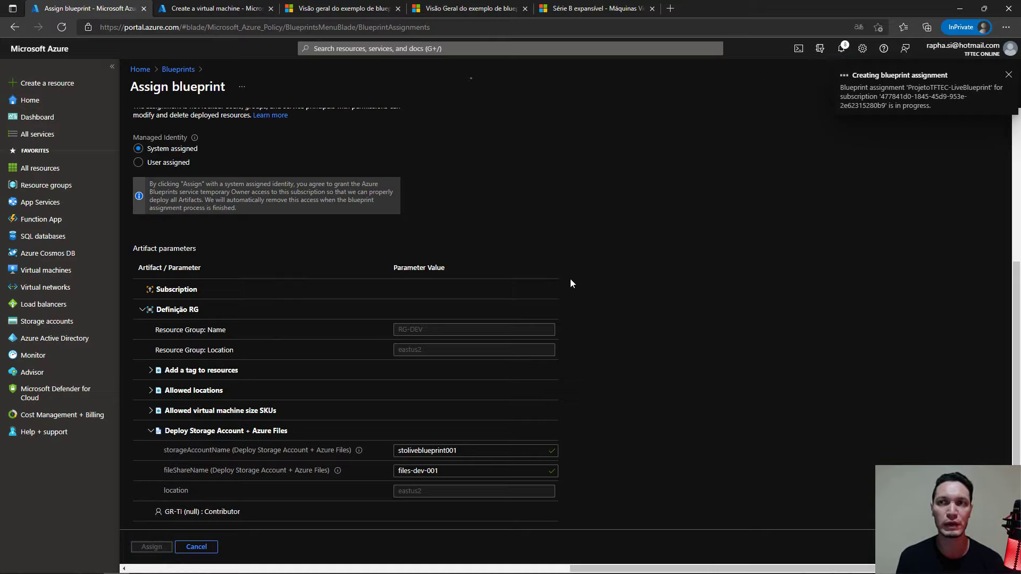
pyautogui.scroll(3, 506, 182)
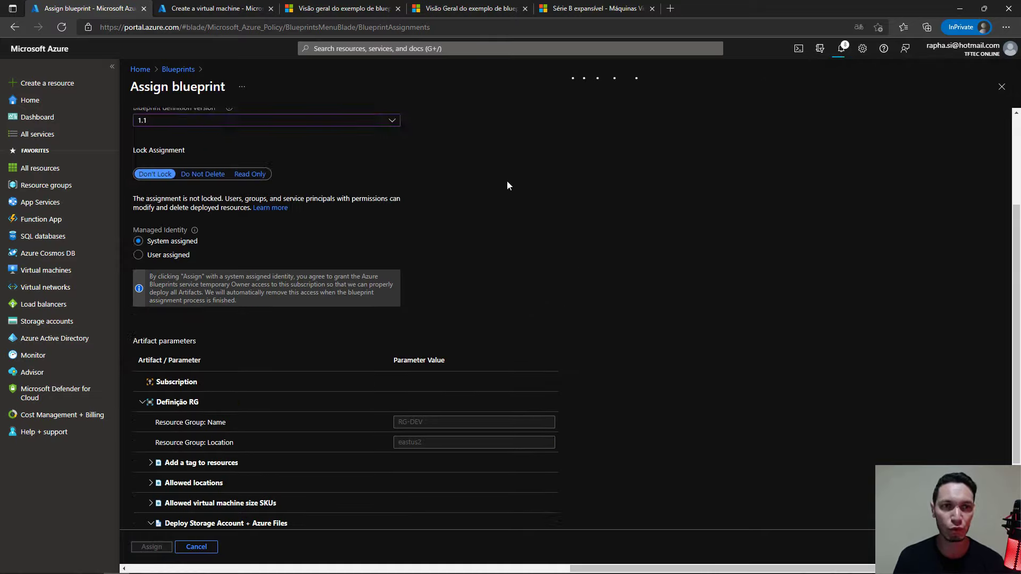
pyautogui.scroll(1, 507, 184)
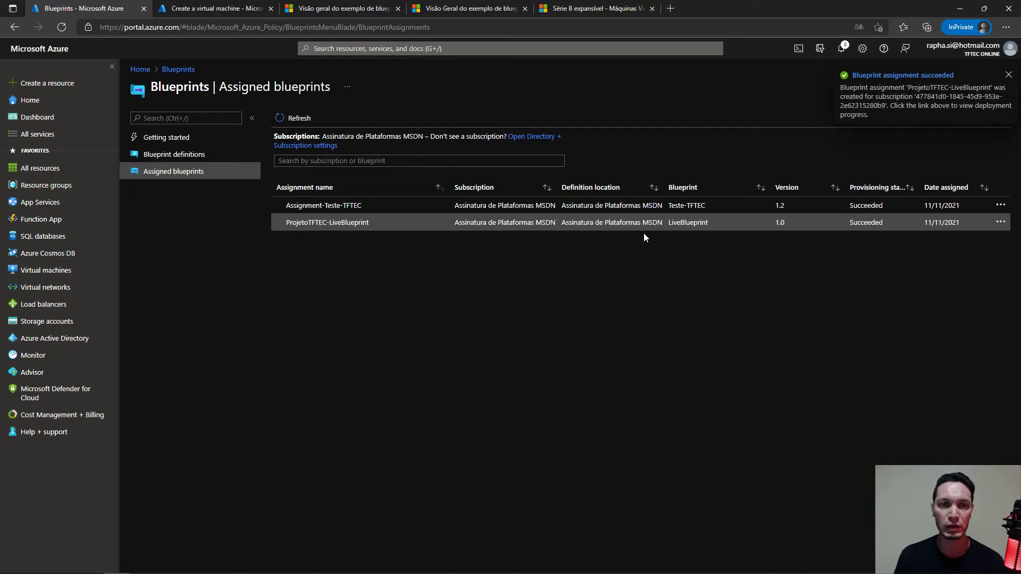
pyautogui.click(291, 120)
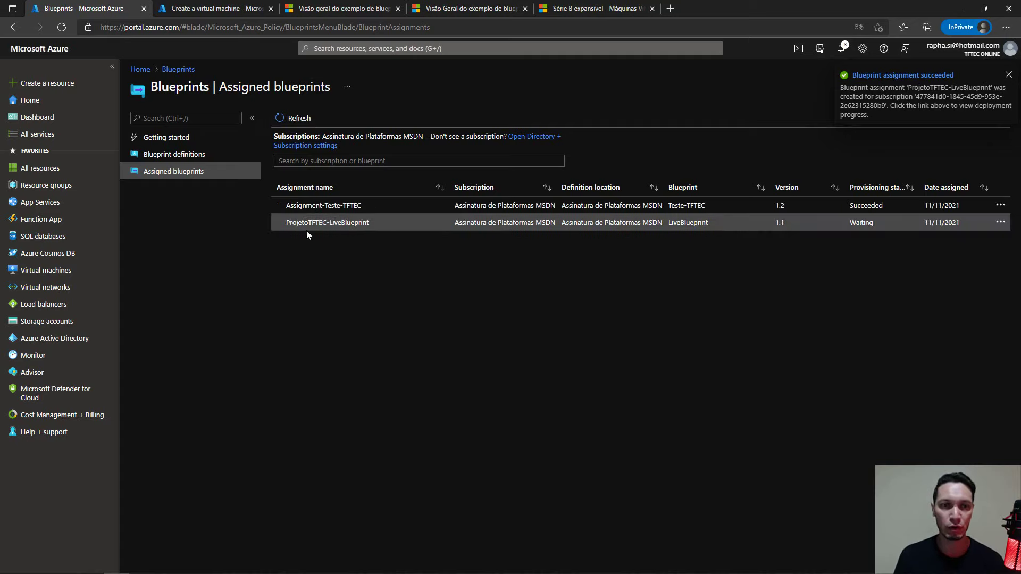
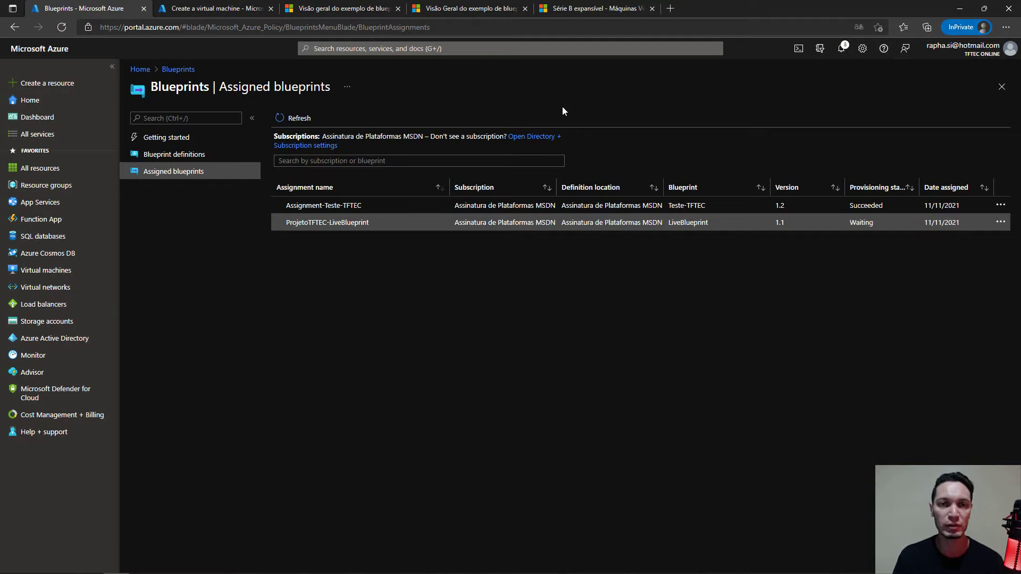
# - Refresh Assigned blueprints until ProjetoTFTEC-LiveBlueprint reads Succeeded, then return to the VM creation form
pyautogui.click(281, 117)
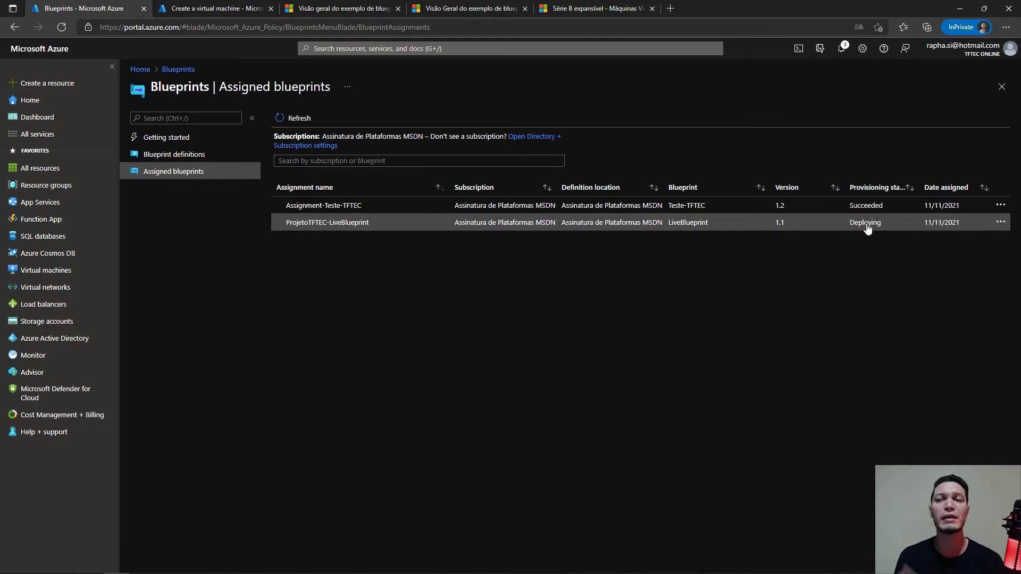
pyautogui.click(298, 118)
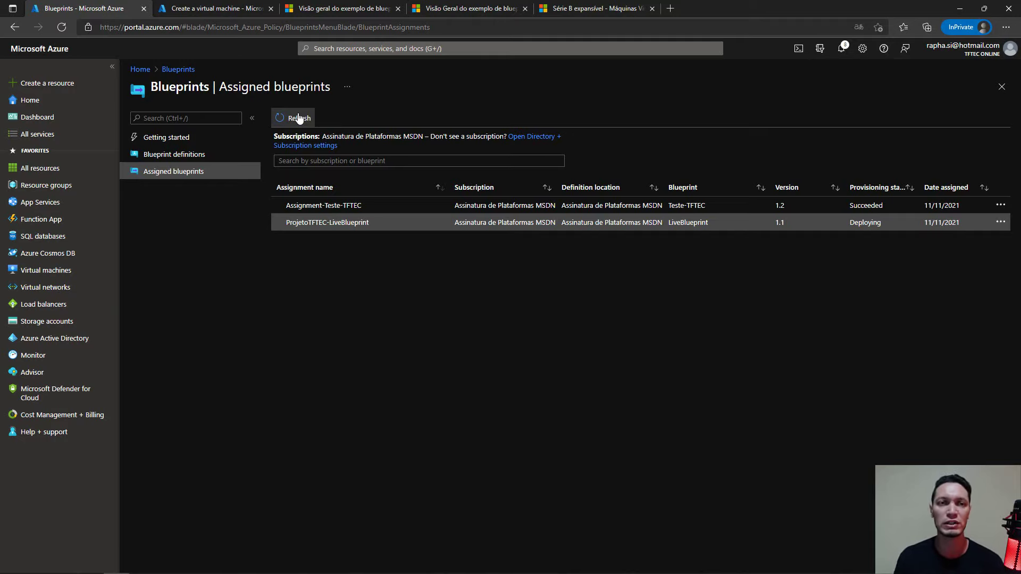
pyautogui.click(299, 118)
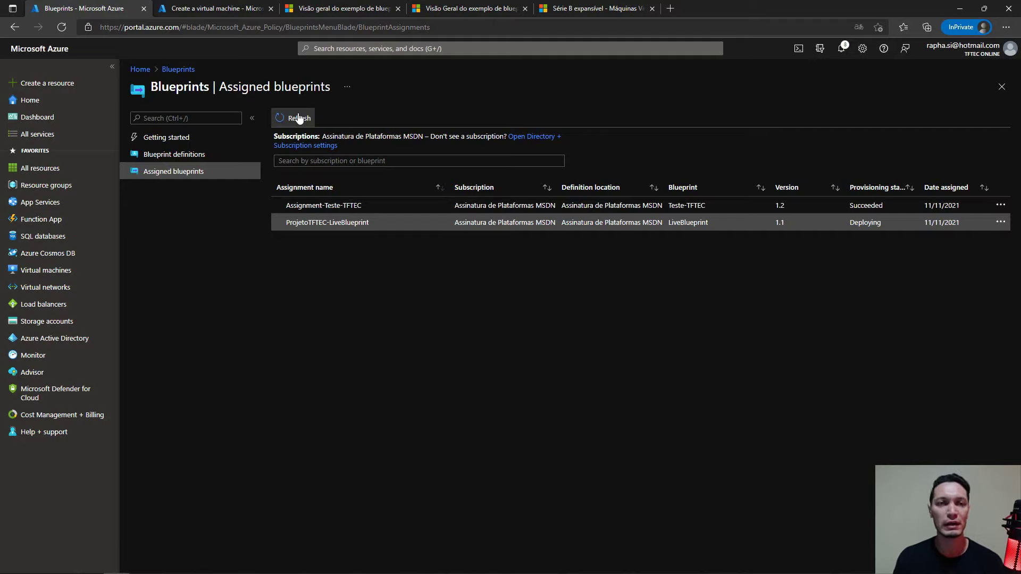
pyautogui.click(299, 118)
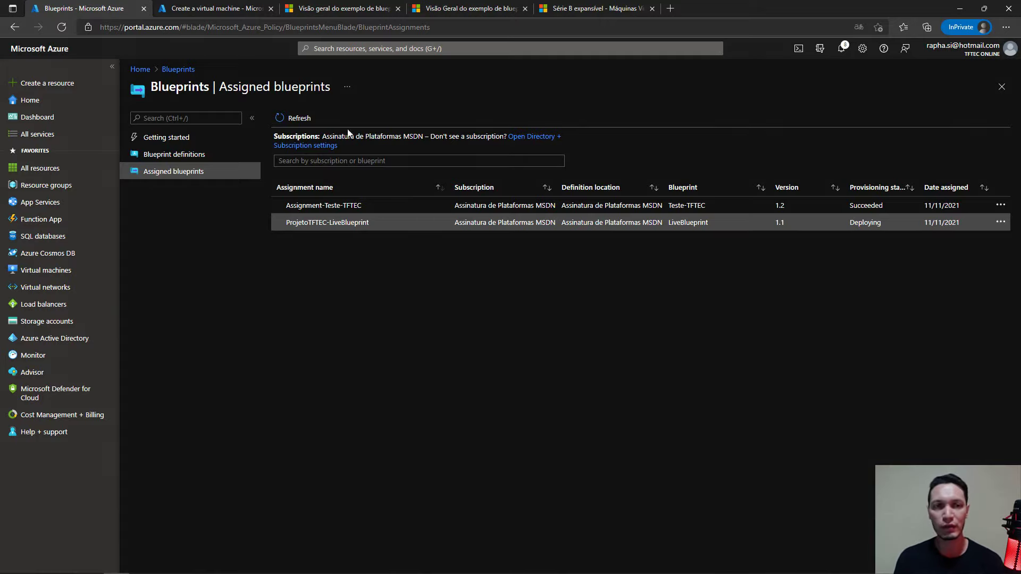
pyautogui.click(287, 119)
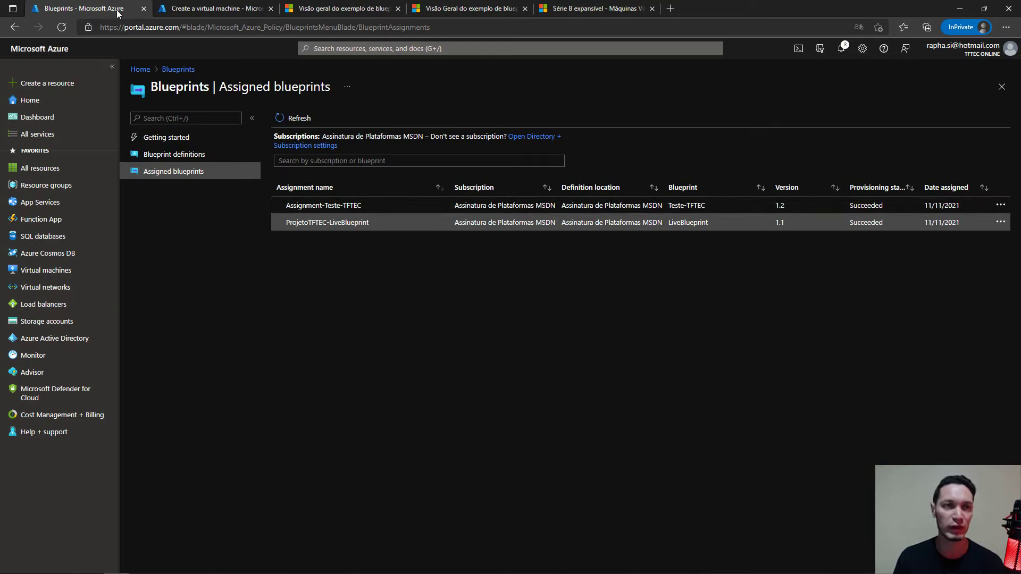
pyautogui.click(218, 8)
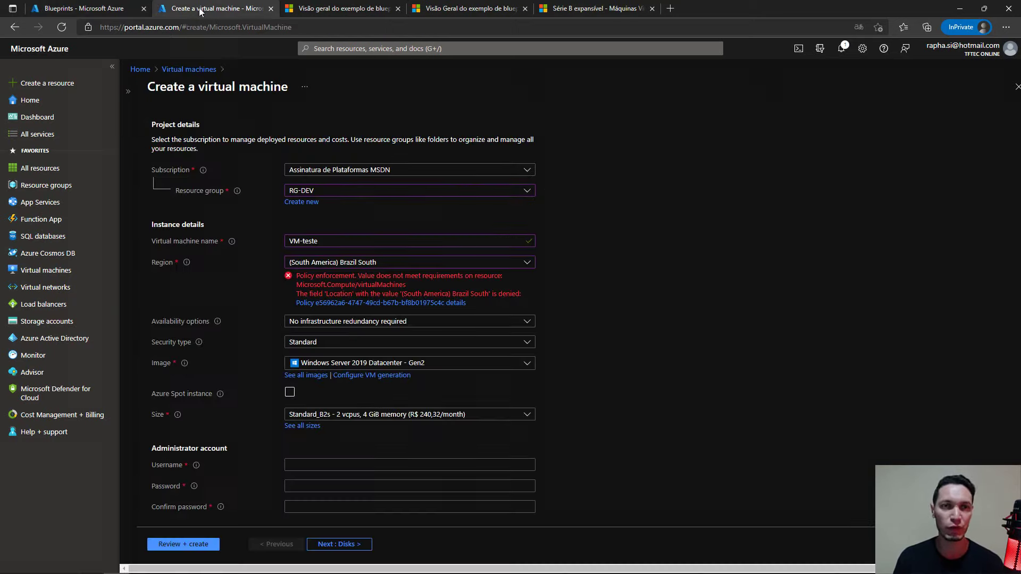
# - Discard the unsaved form and start a new virtual machine from the Virtual machines list
pyautogui.click(193, 71)
pyautogui.click(559, 84)
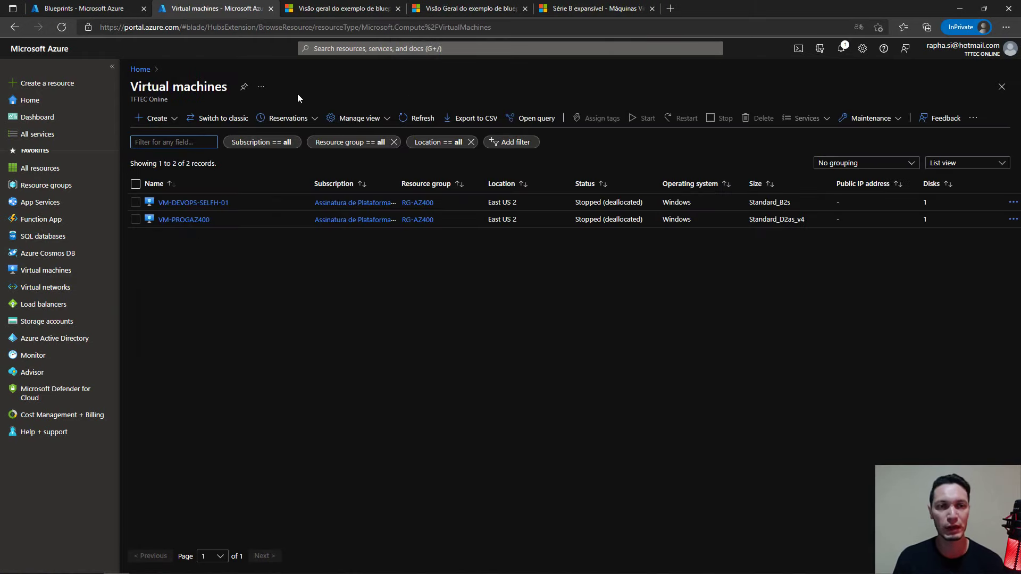
pyautogui.click(155, 118)
pyautogui.click(559, 150)
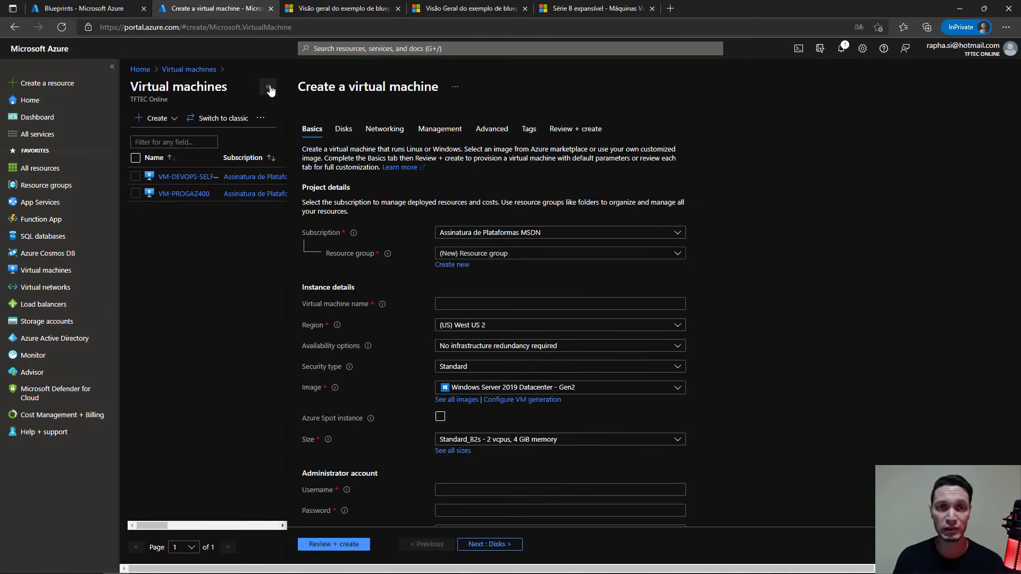
pyautogui.click(268, 87)
# - Enter resource group RG-DEV, name VM-teste and region Brazil South, then reload the page
pyautogui.click(435, 253)
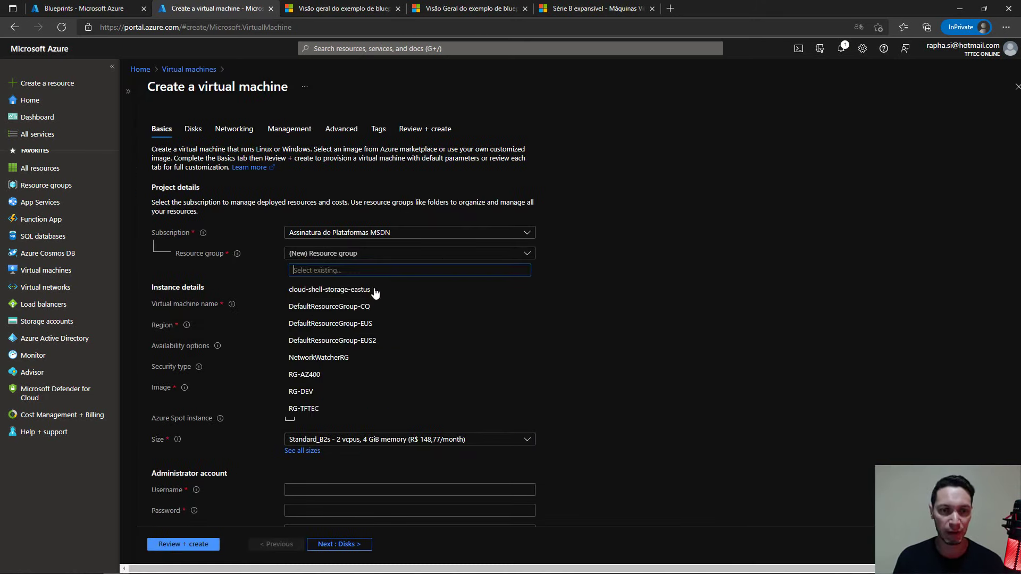
pyautogui.click(303, 392)
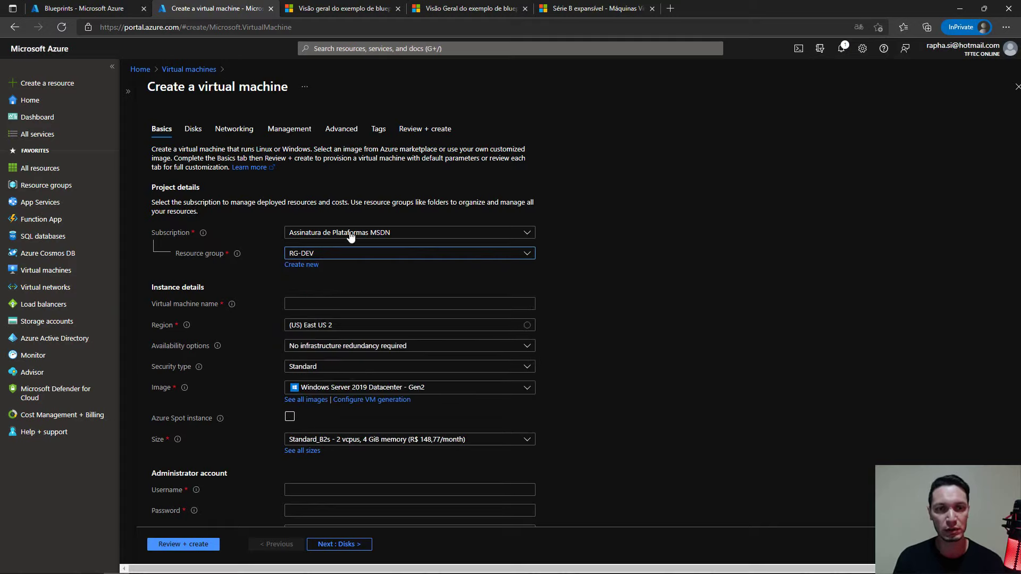
pyautogui.click(325, 305)
pyautogui.write('VM-teste')
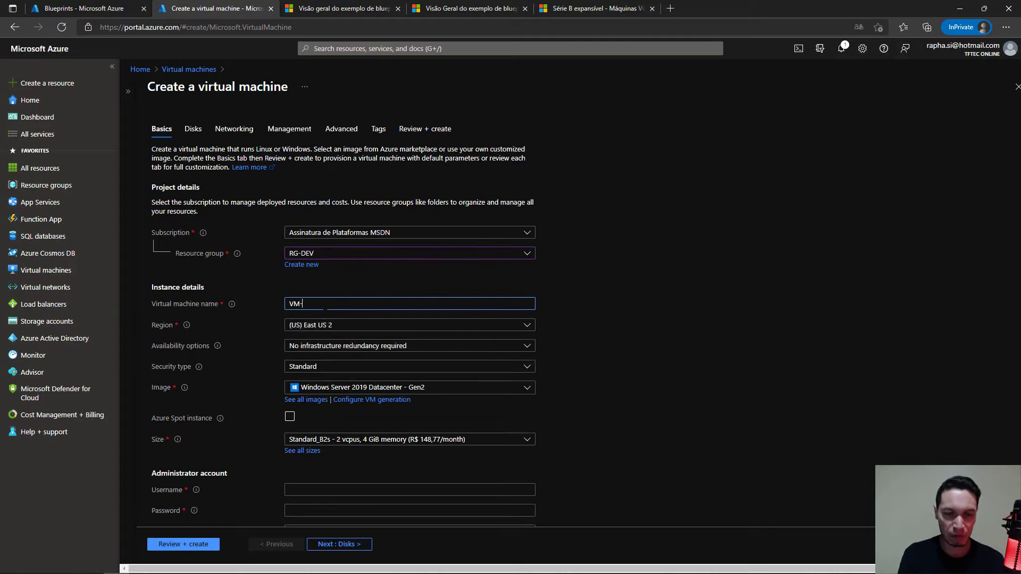
pyautogui.click(364, 328)
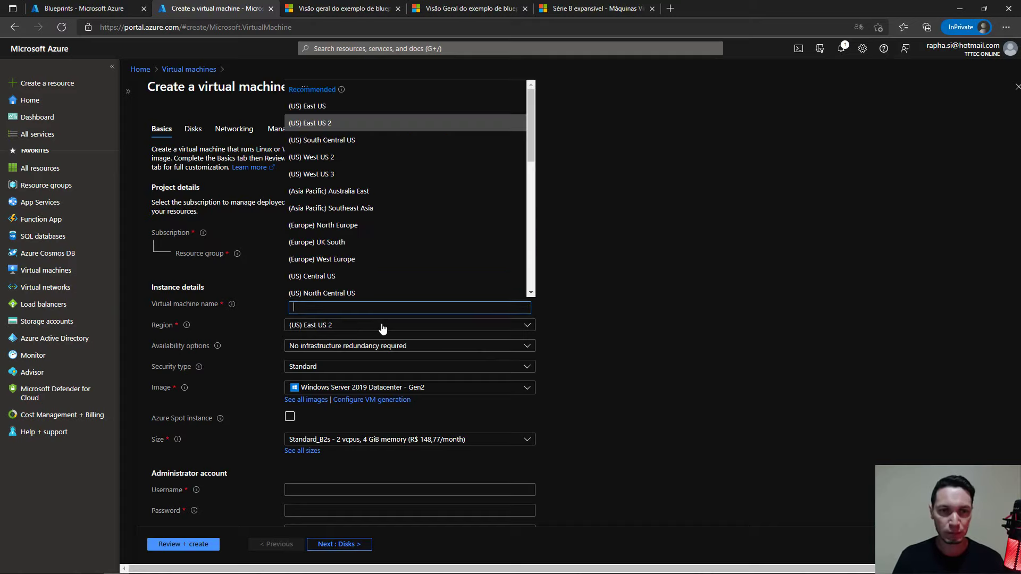
pyautogui.scroll(-2, 367, 200)
pyautogui.scroll(-5, 367, 199)
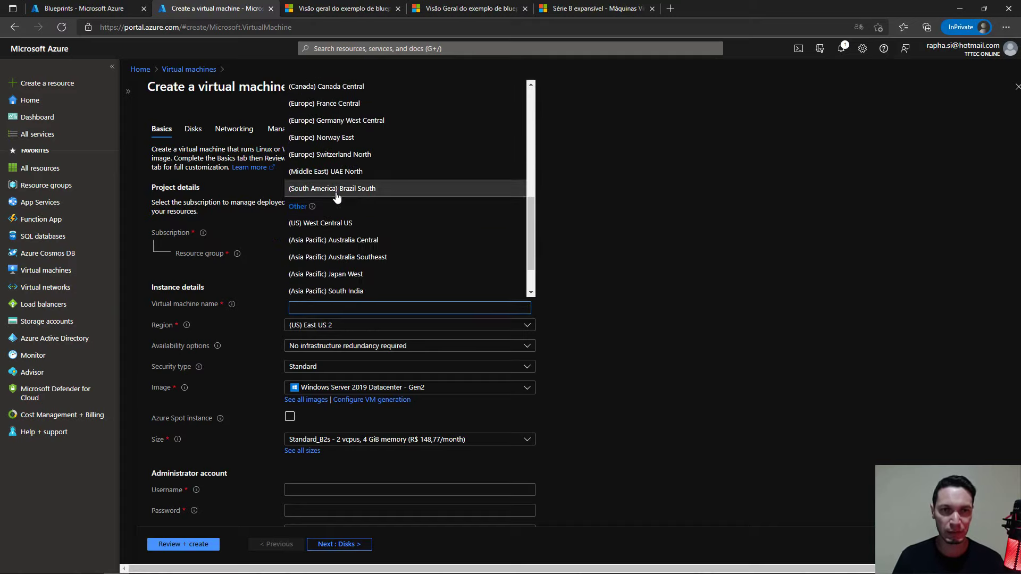
pyautogui.click(339, 190)
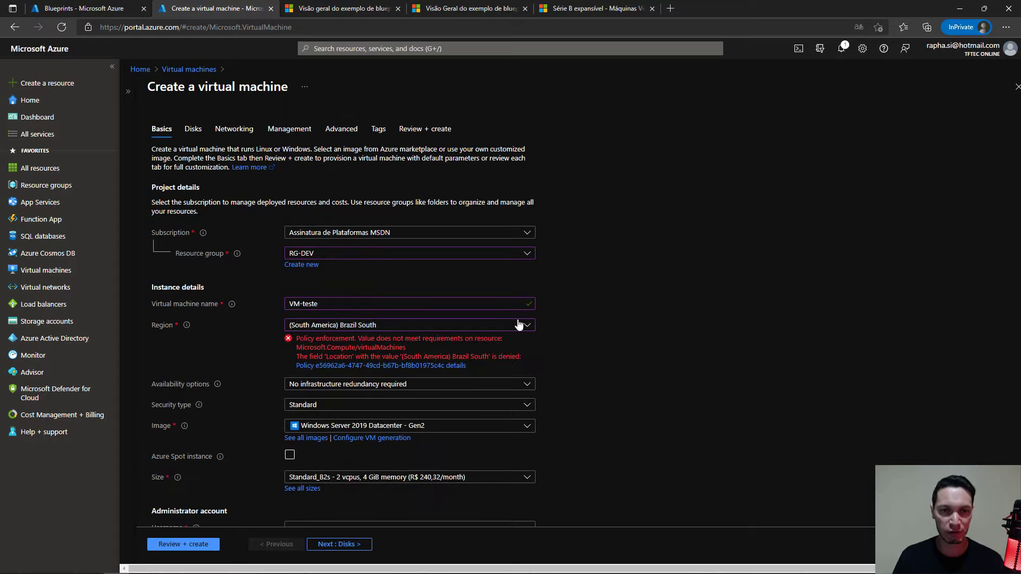
pyautogui.press('F5')
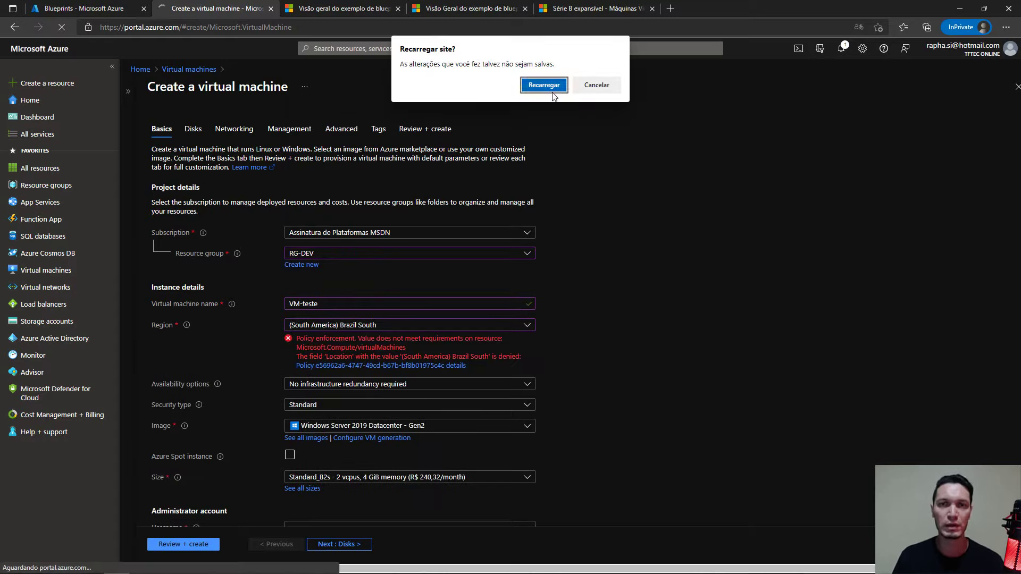
# - Confirm the reload, then name the VM VM-tftec in region Brazil South
pyautogui.click(553, 90)
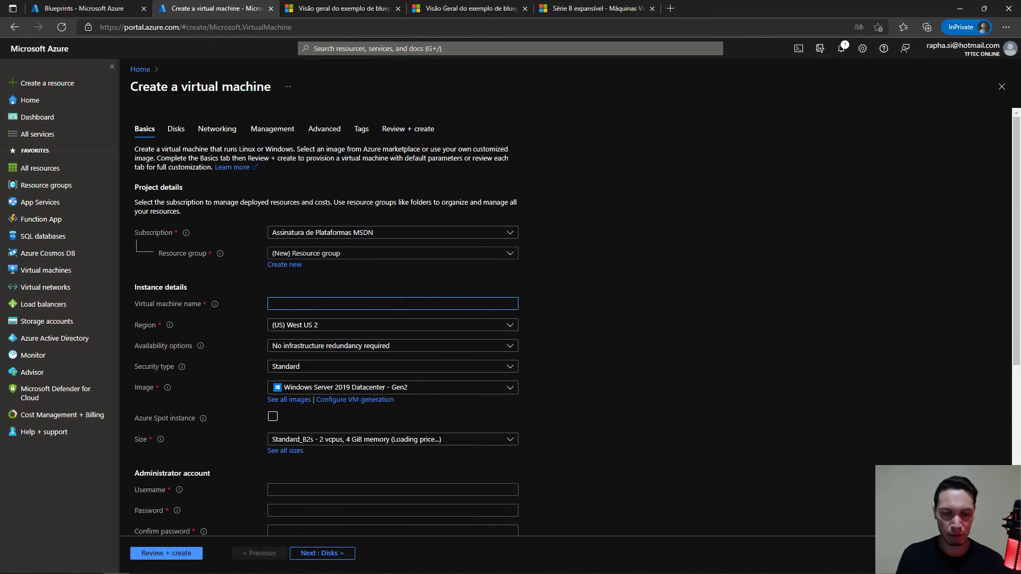
pyautogui.write('VM-tftec')
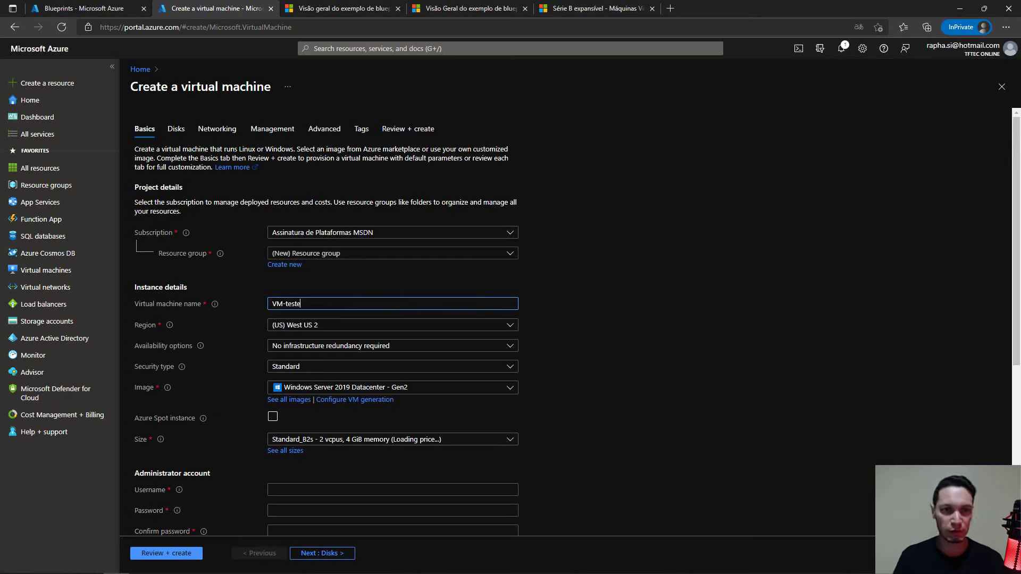
pyautogui.click(355, 325)
pyautogui.scroll(-6, 326, 269)
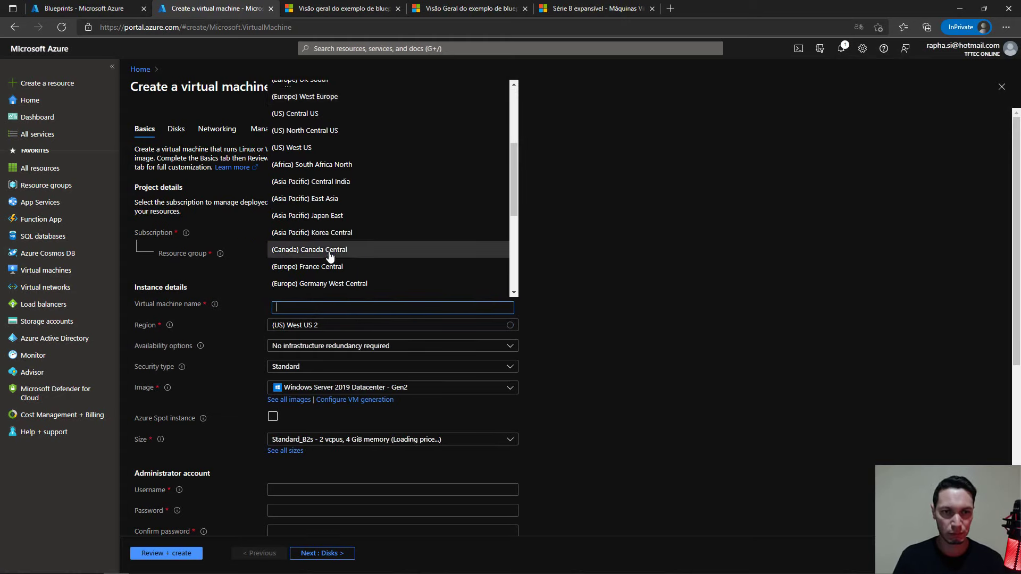
pyautogui.click(330, 259)
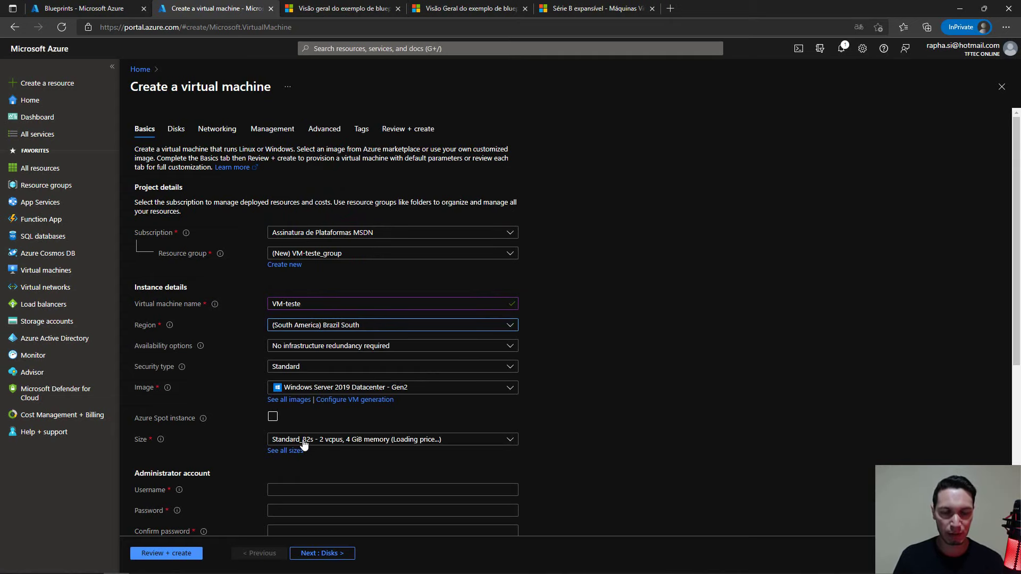
# - Enter the administrator username, then type the password and its confirmation
pyautogui.click(306, 490)
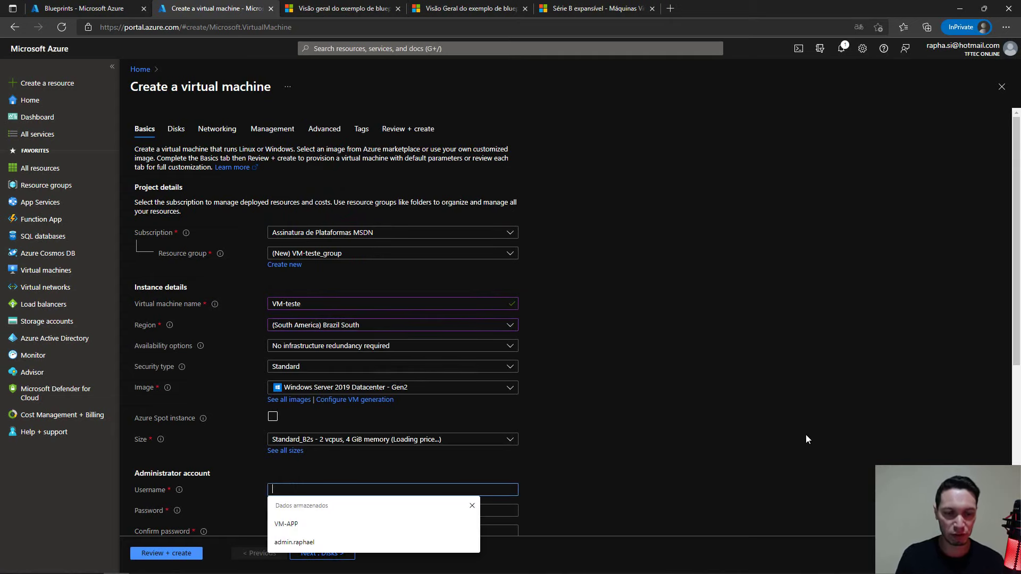
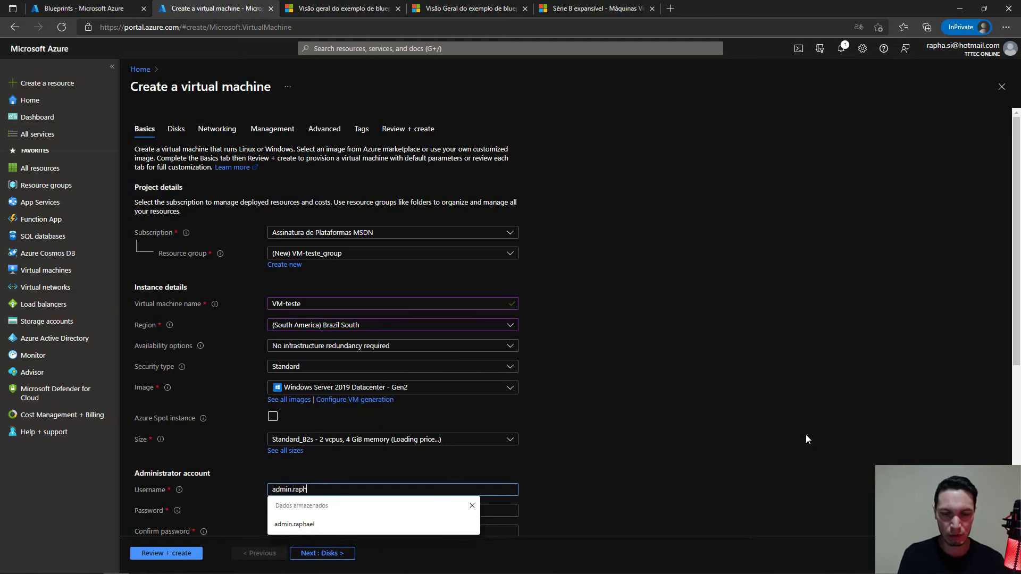
pyautogui.press('Tab')
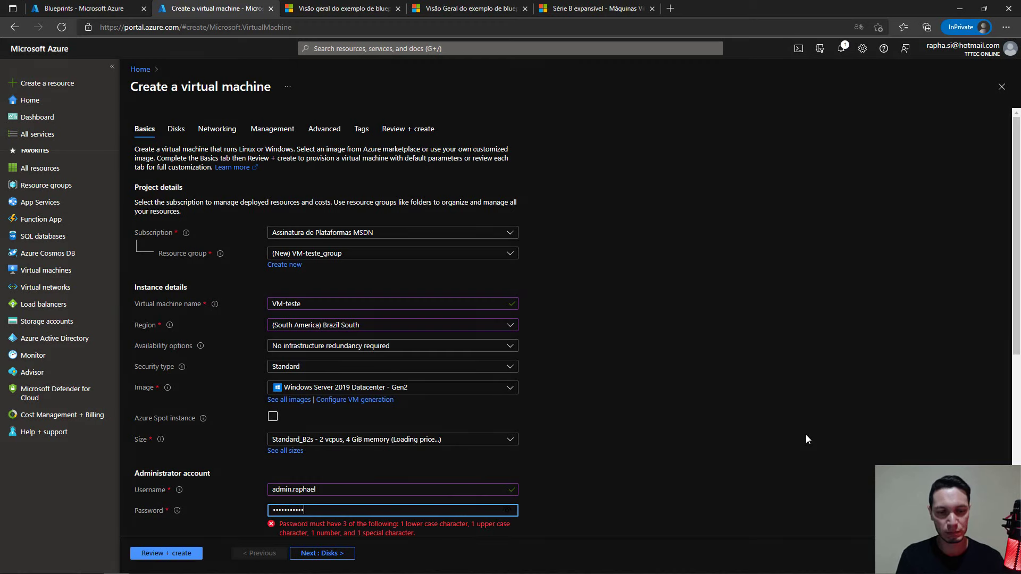
pyautogui.press('Tab')
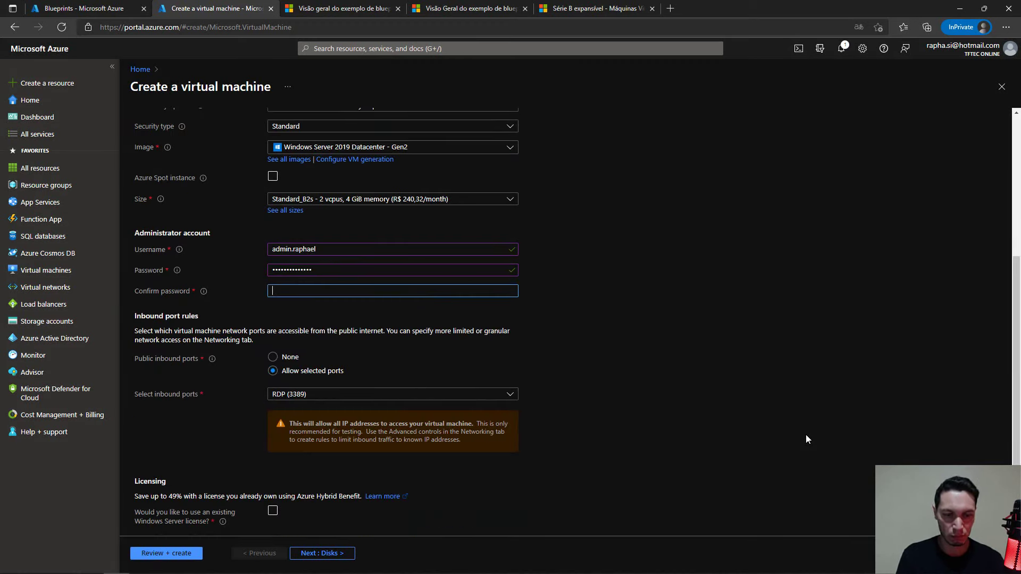
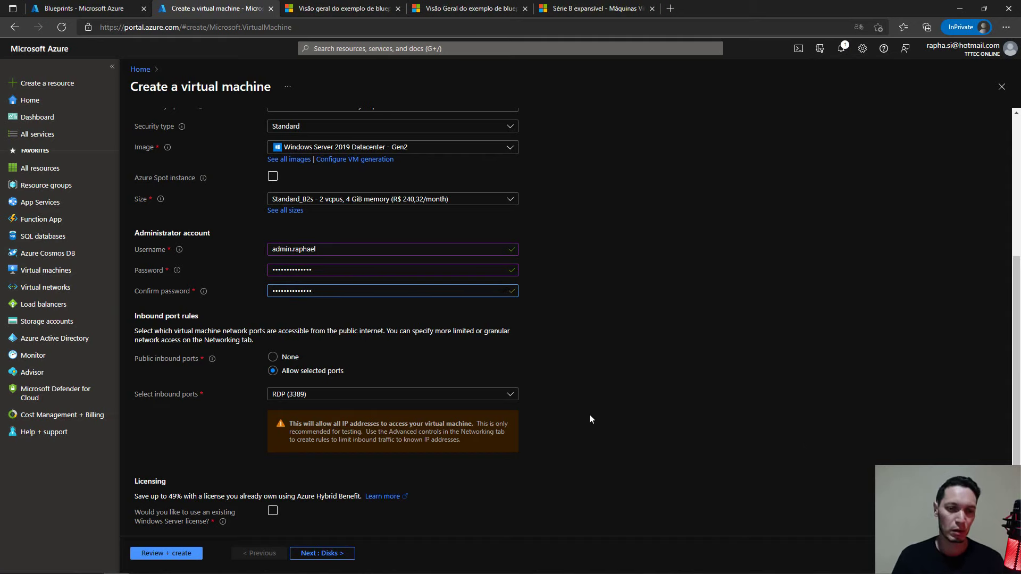
# - Advance through Disks and Networking to the Review + create summary
pyautogui.click(323, 553)
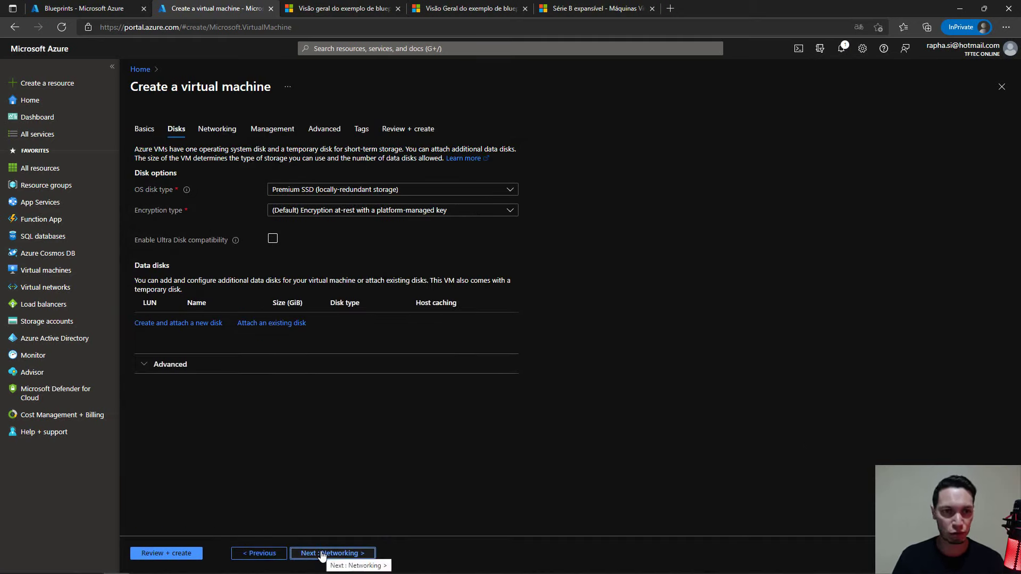
pyautogui.click(323, 553)
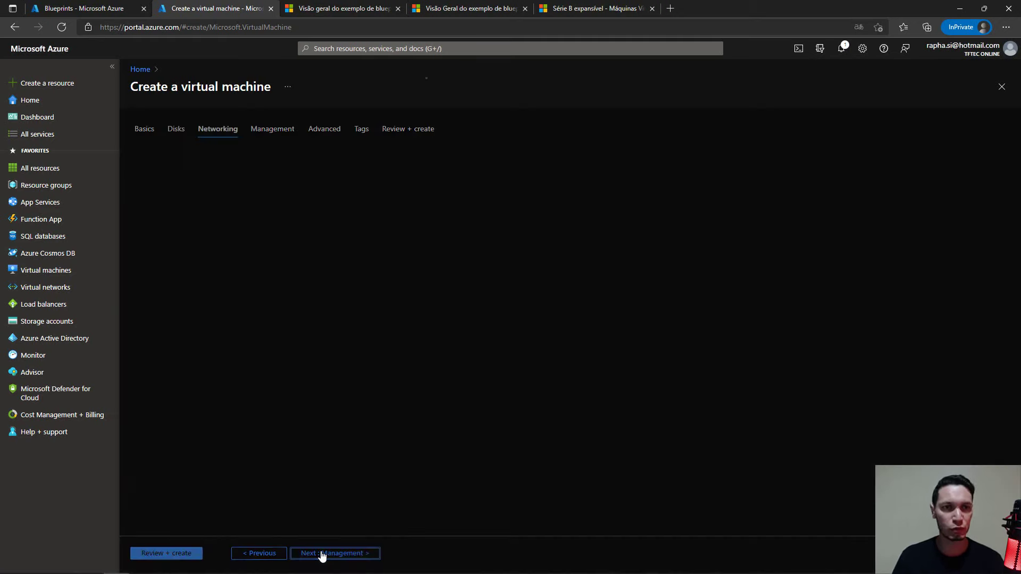
pyautogui.click(171, 553)
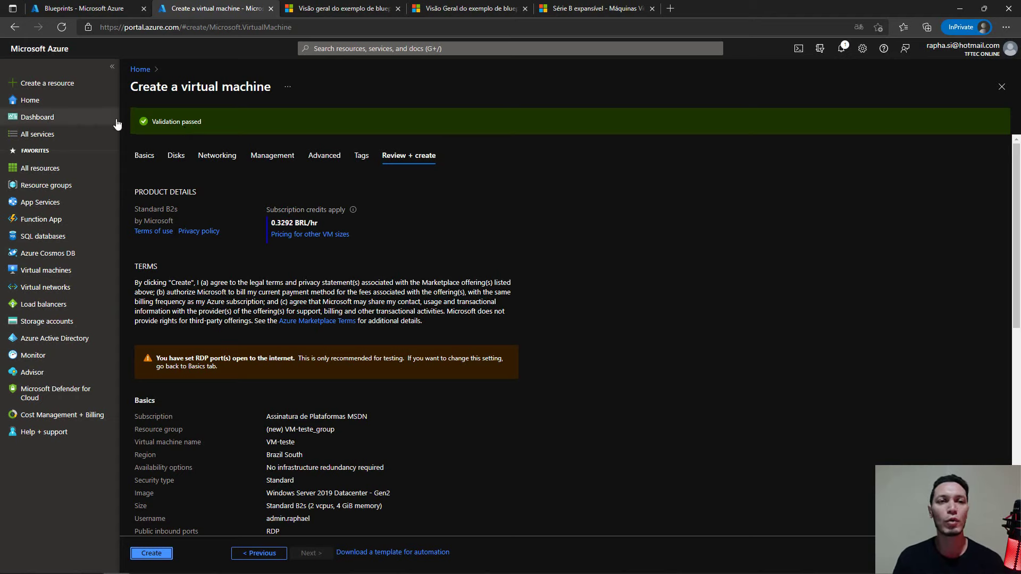
# - From Blueprint definitions, choose Edit blueprint on the LiveBlueprint row
pyautogui.click(85, 8)
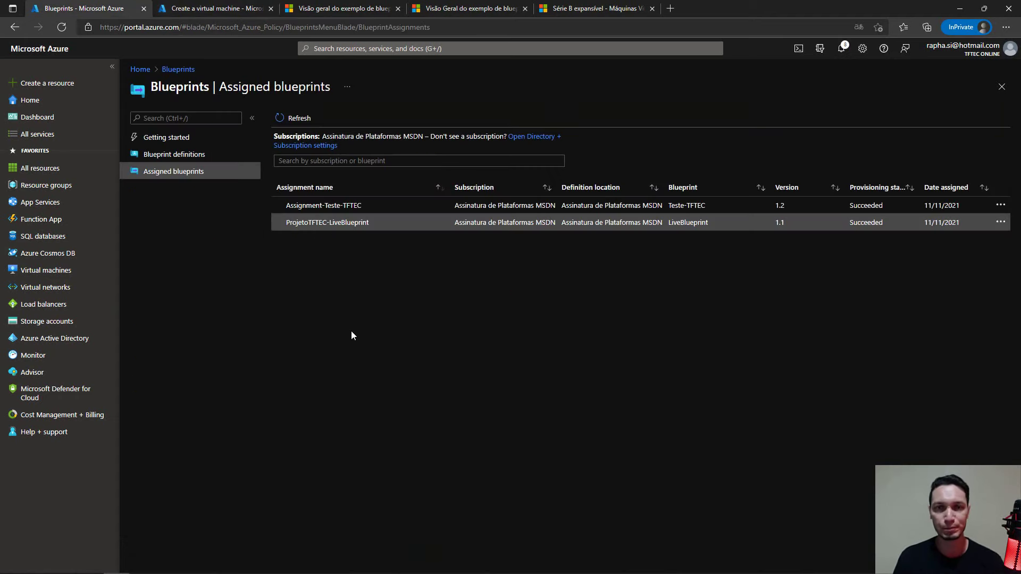
pyautogui.click(160, 160)
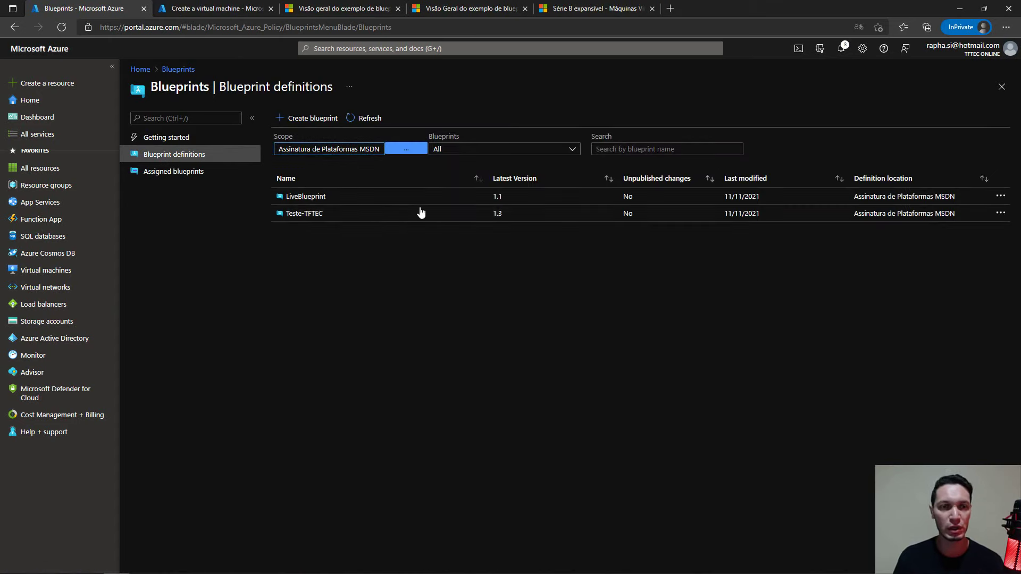
pyautogui.click(1000, 196)
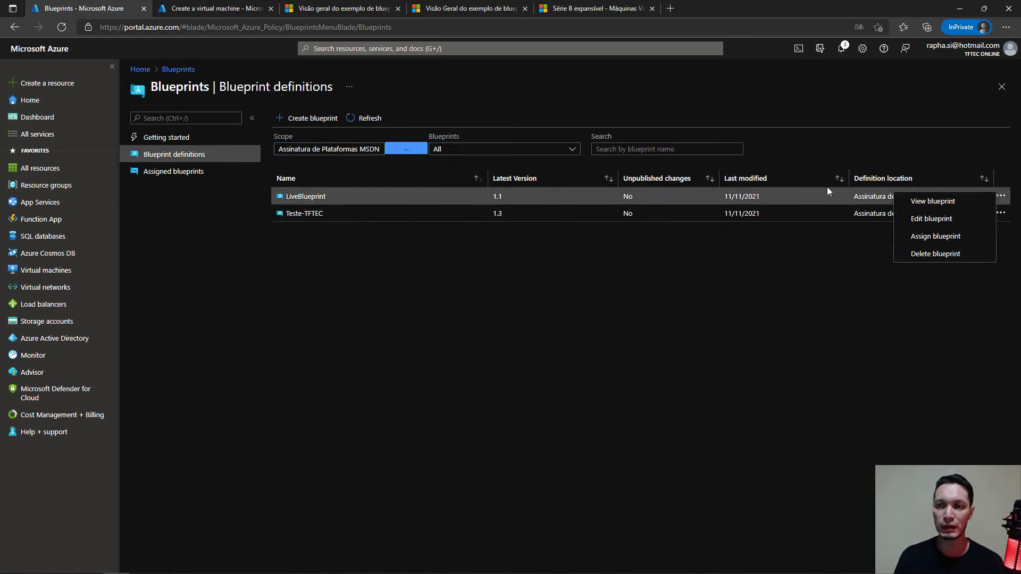
pyautogui.click(925, 218)
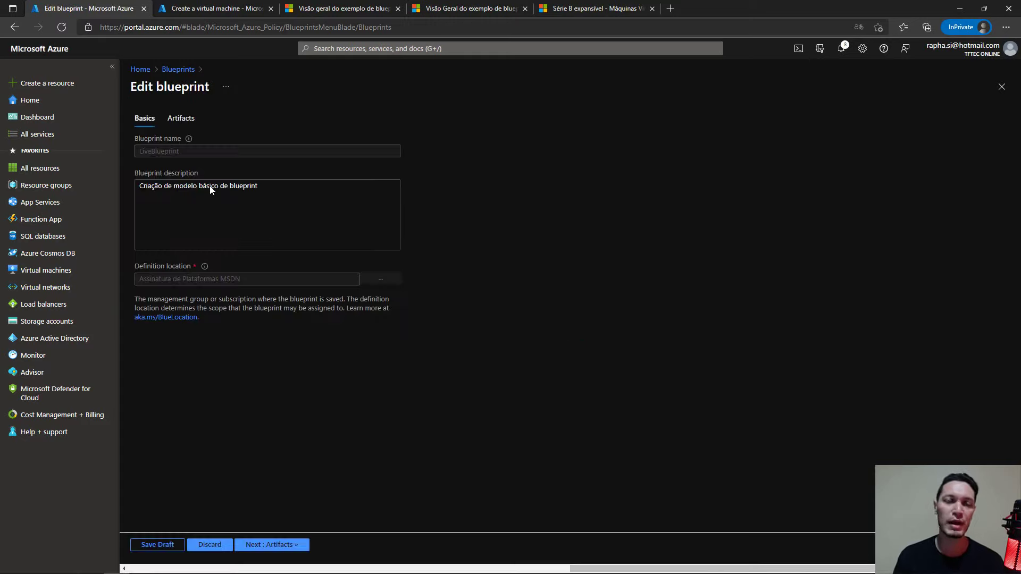
# - View the blueprint's artifacts, opening then dismissing a new artifact on Definição RG
pyautogui.click(182, 118)
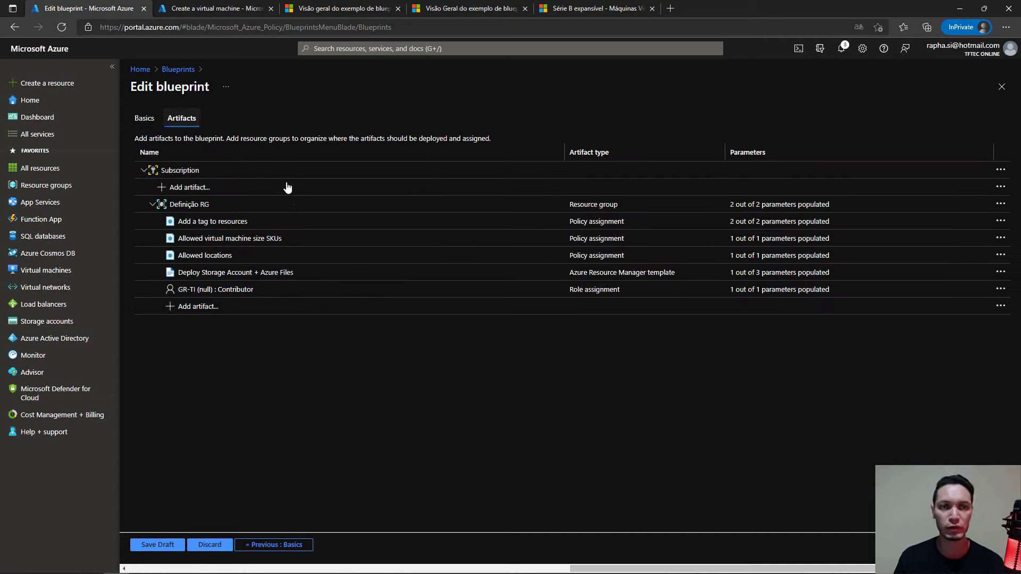
pyautogui.click(192, 307)
pyautogui.click(872, 111)
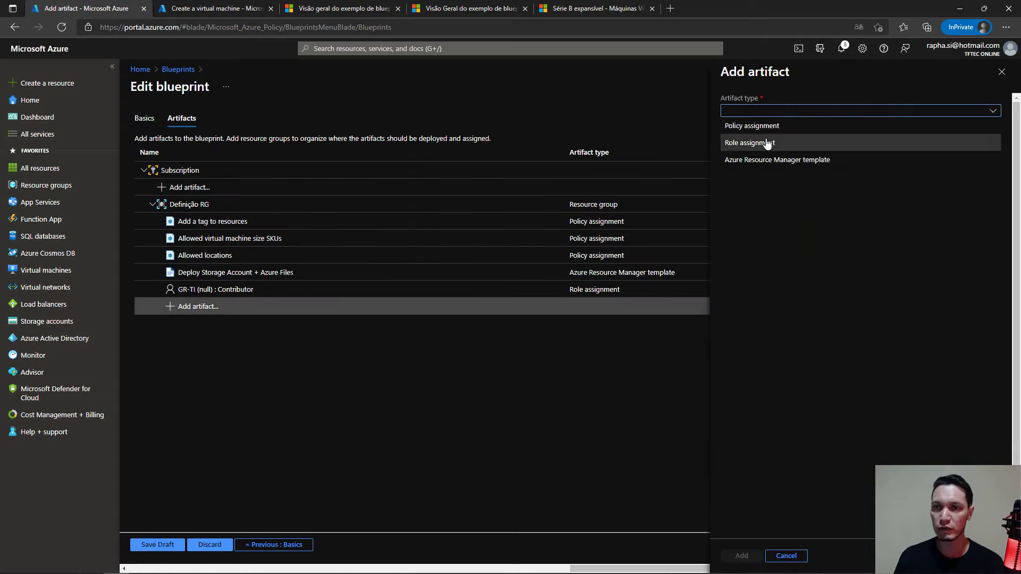
pyautogui.click(1002, 74)
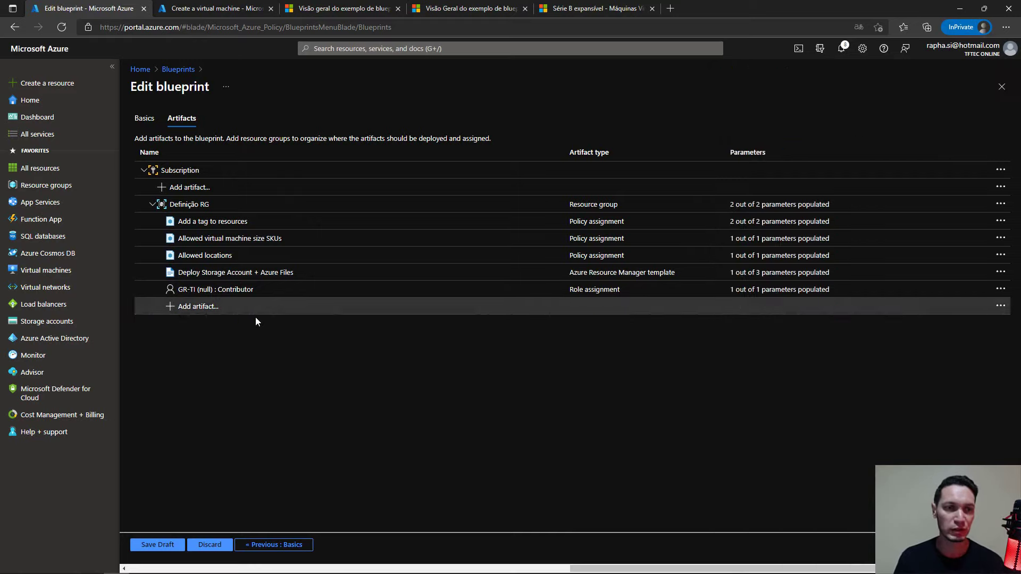
# - Add a comma after Standard_B2s in Allowed Size SKUs and check the B-series sizes docs
pyautogui.click(195, 243)
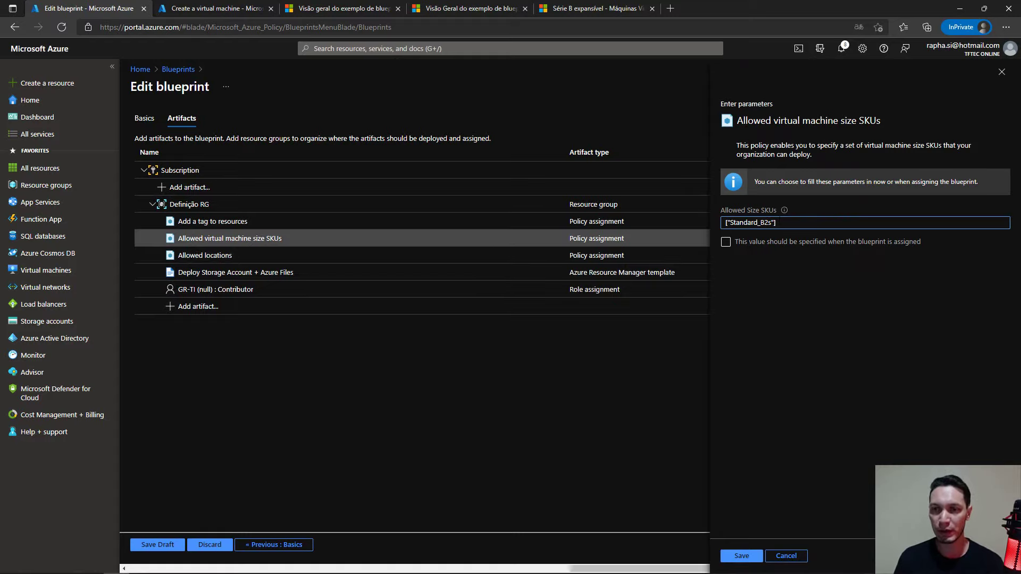
pyautogui.write(',')
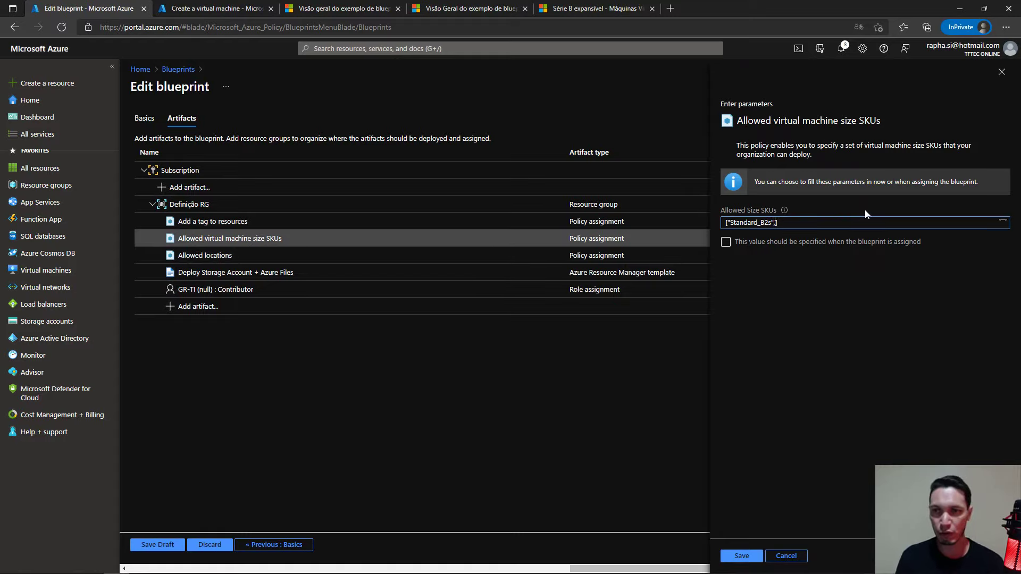
pyautogui.click(576, 14)
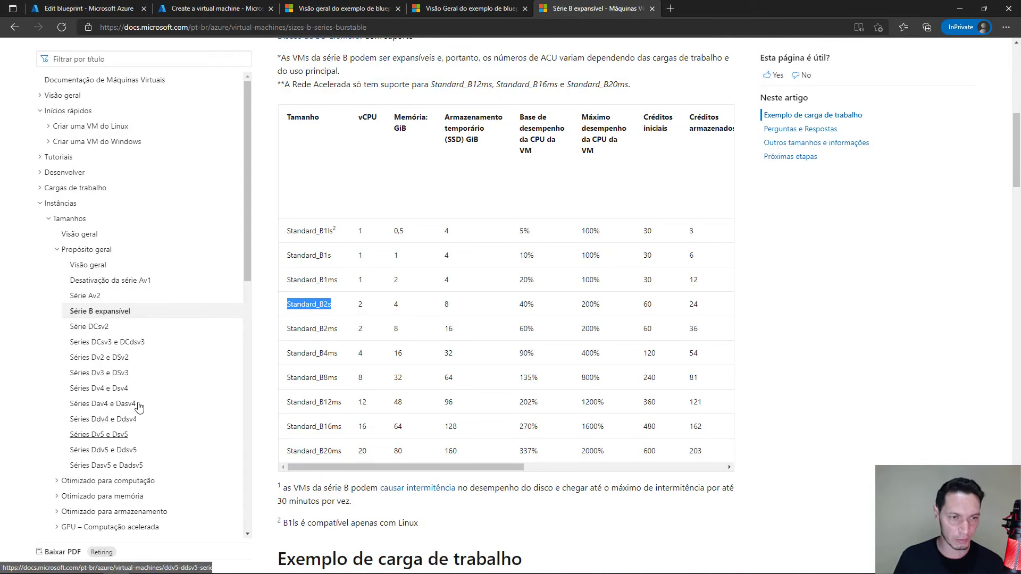
# - Copy Standard_D1_v2 from the Dv2 and DSv2 series table and return to the blueprint editor
pyautogui.click(153, 359)
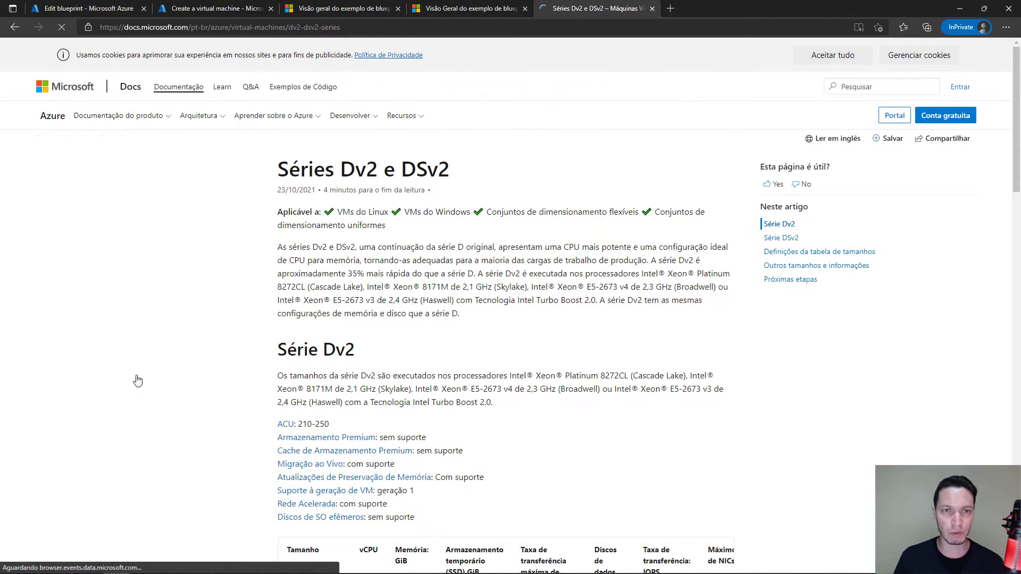
pyautogui.scroll(-5, 348, 340)
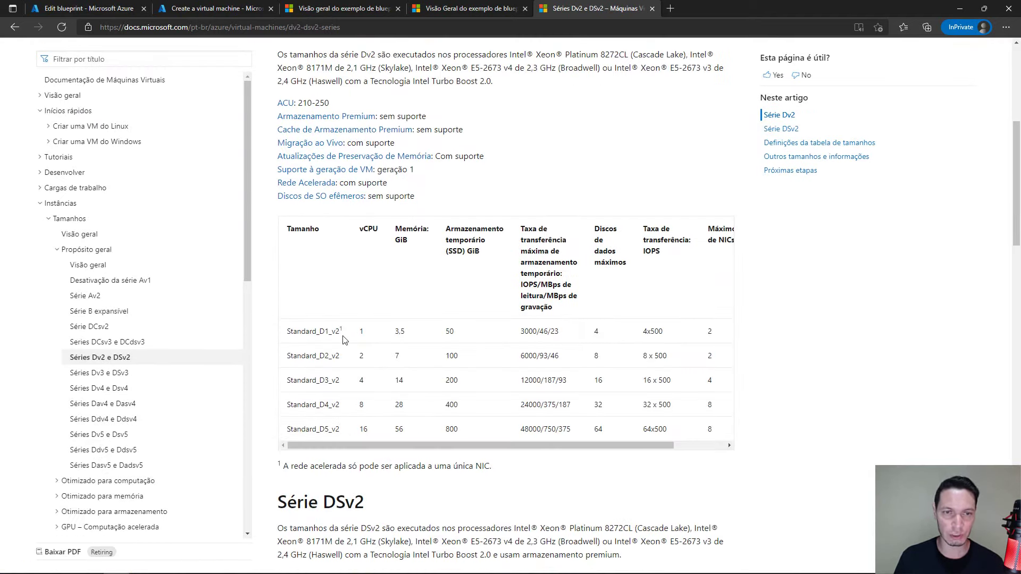
pyautogui.moveTo(340, 332); pyautogui.dragTo(286, 332)
pyautogui.hotkey('ctrl', 'c')
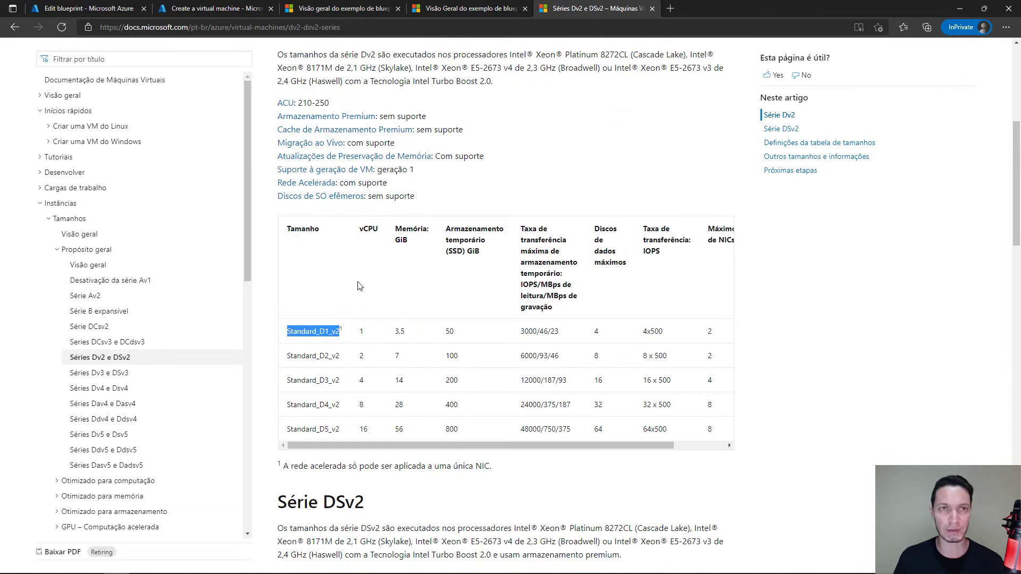
pyautogui.click(122, 8)
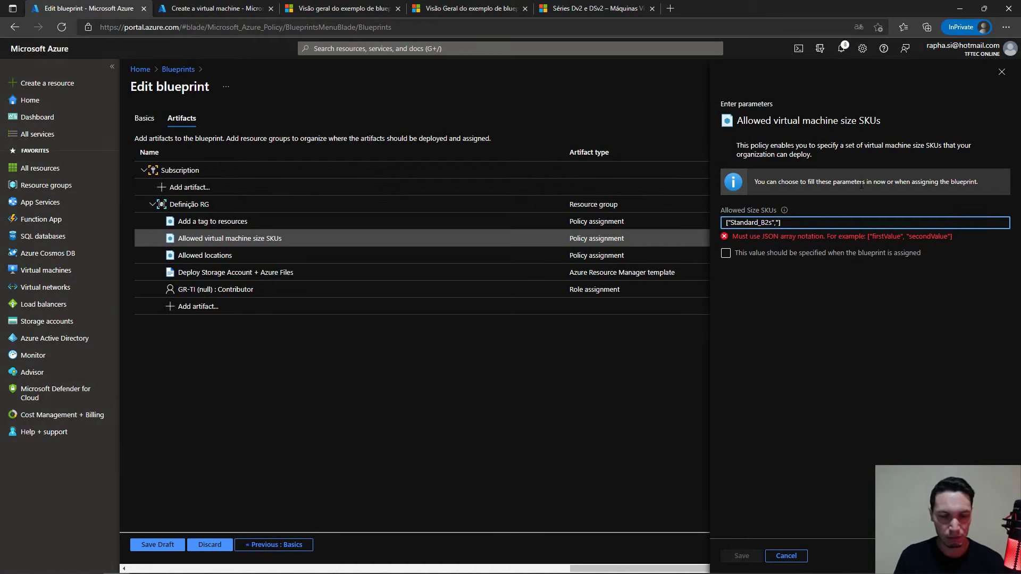
# - Paste Standard_D1_v2 as the second allowed size, then close the panel discarding edits
pyautogui.hotkey('ctrl', 'v')
pyautogui.click(861, 185)
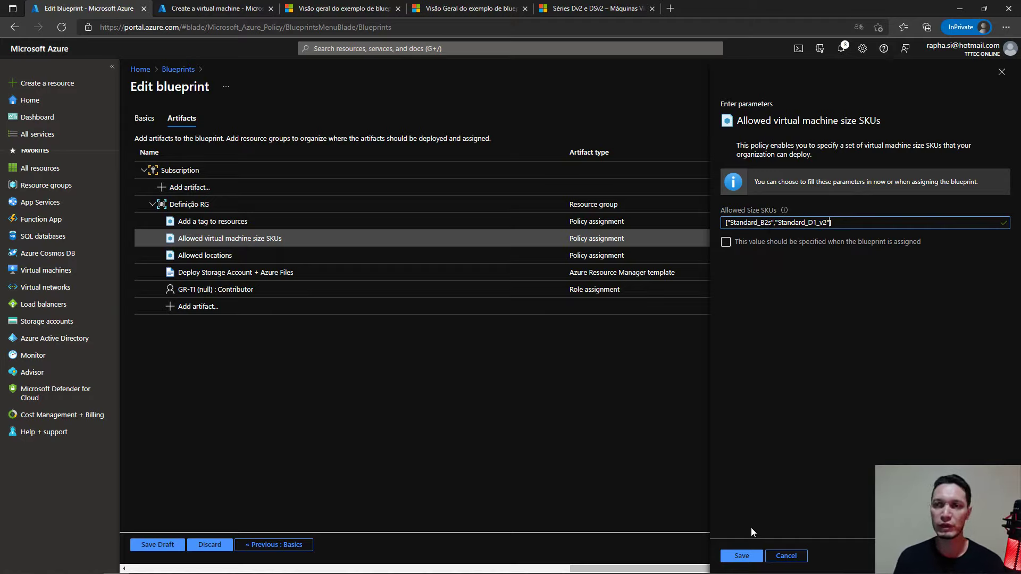
pyautogui.click(1002, 72)
pyautogui.press('Return')
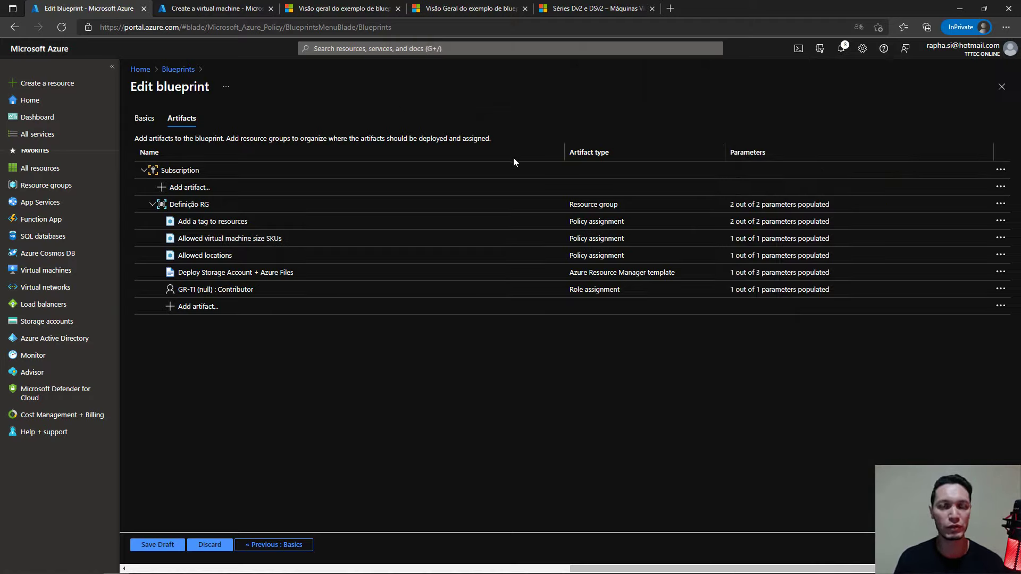